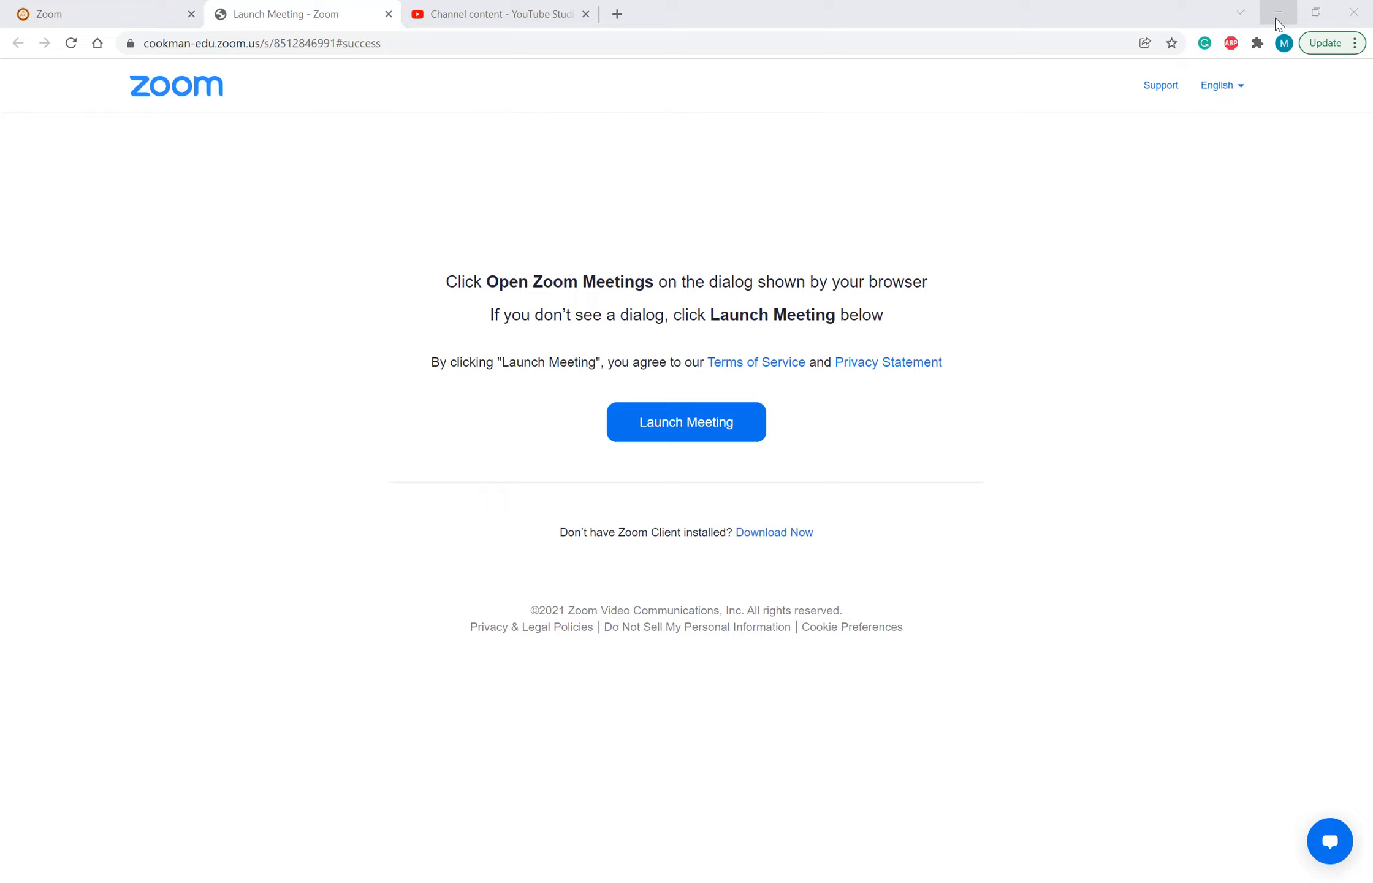
Step: Switch from the browser and the assignment document to IBM SPSS Statistics and dismiss its welcome dialog
left_click(1278, 14)
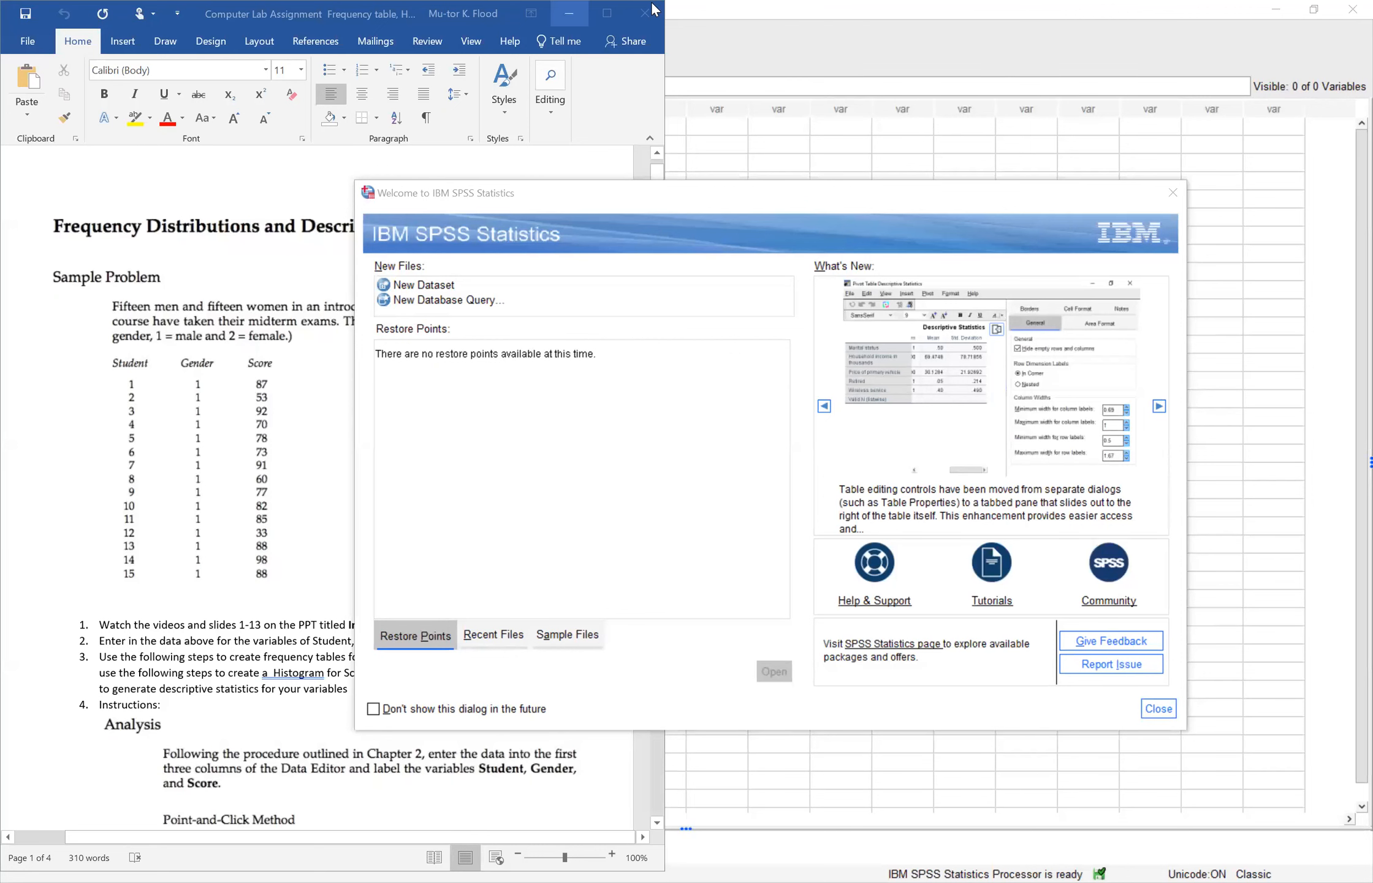
left_click(654, 6)
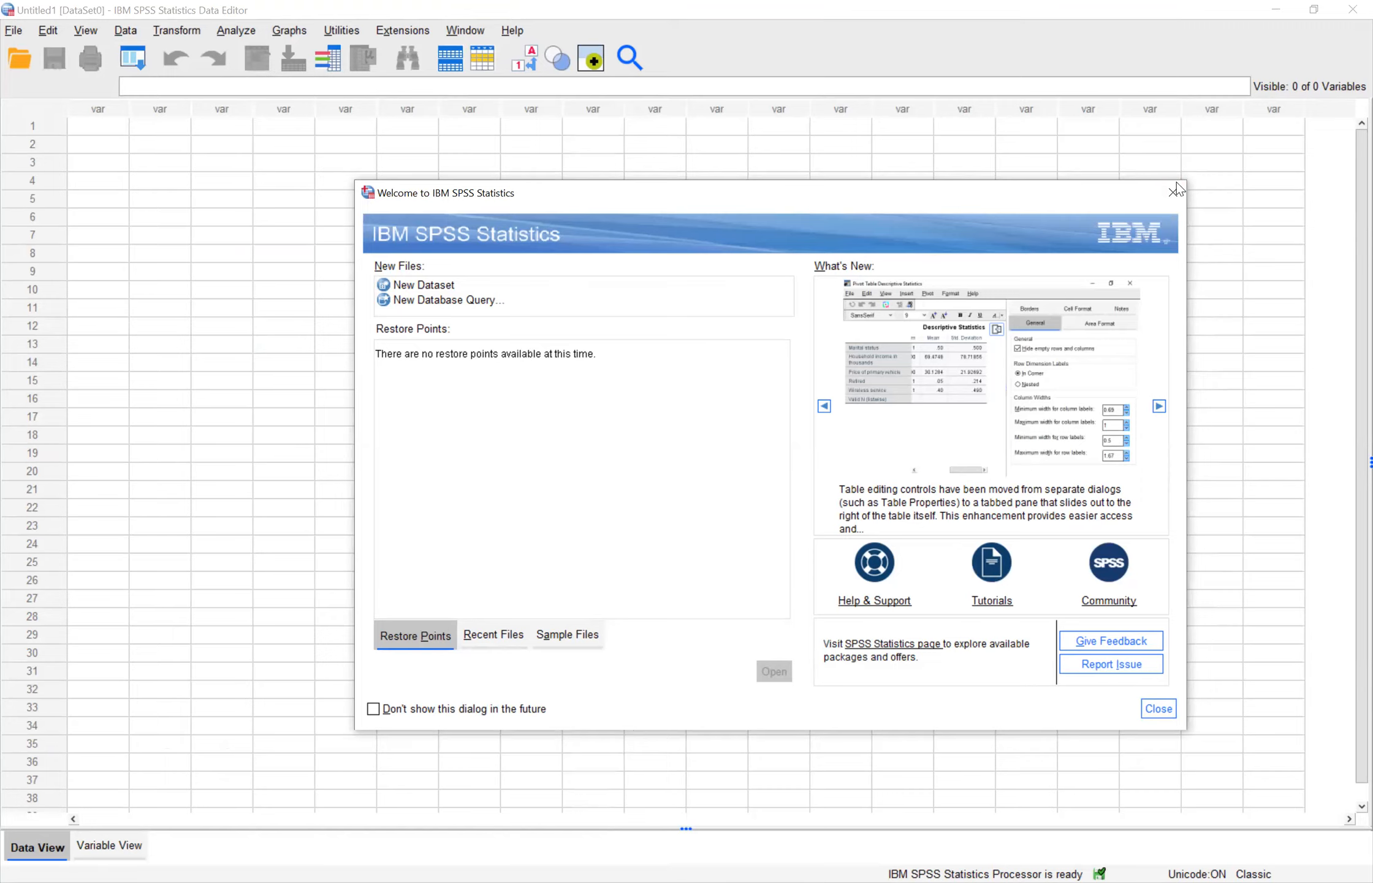
left_click(1158, 708)
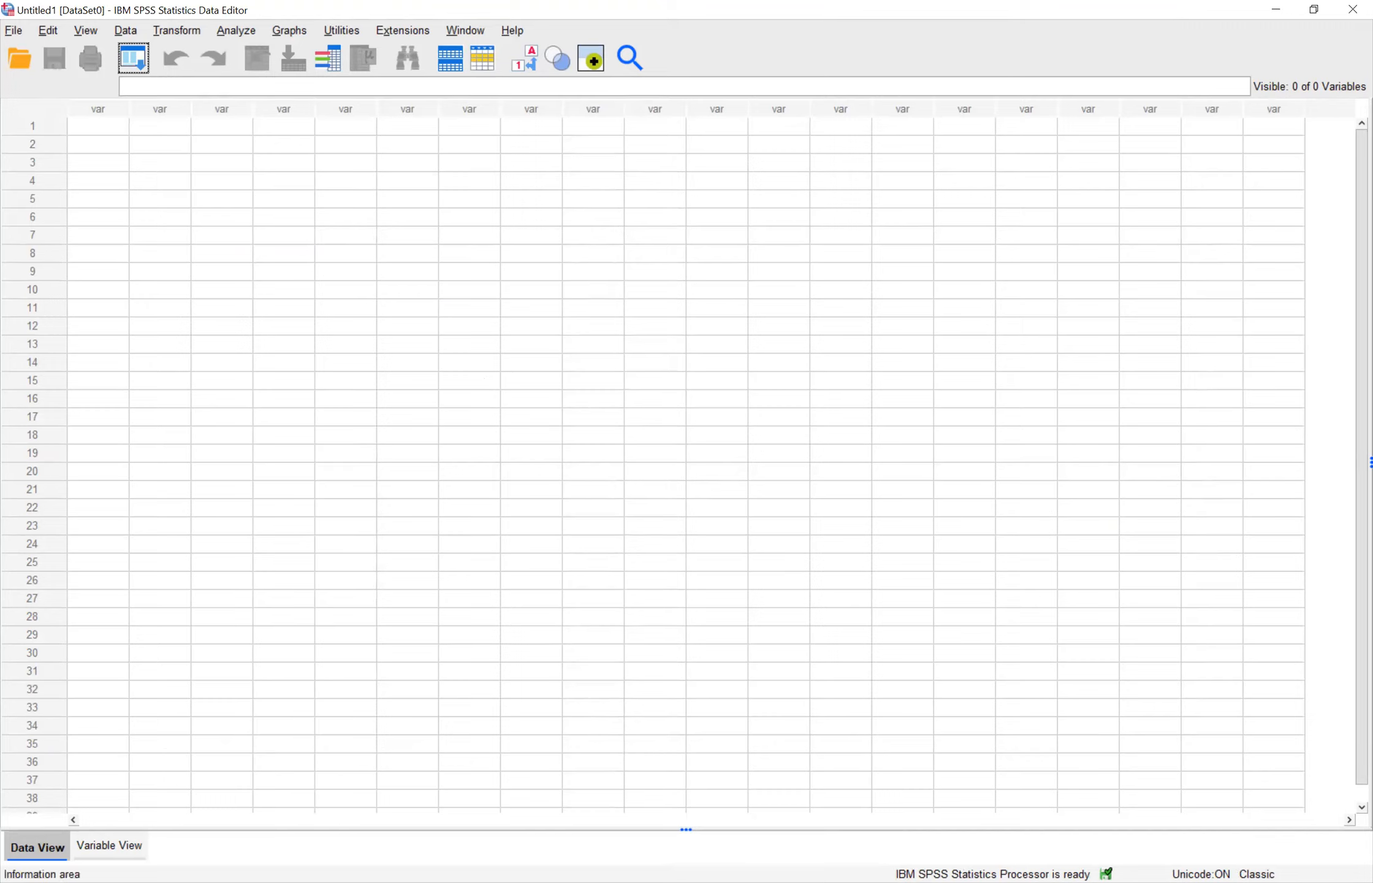
Step: Define three variables in the empty dataset named Student, Gender and Score
left_click(116, 855)
left_click(102, 103)
type("Student")
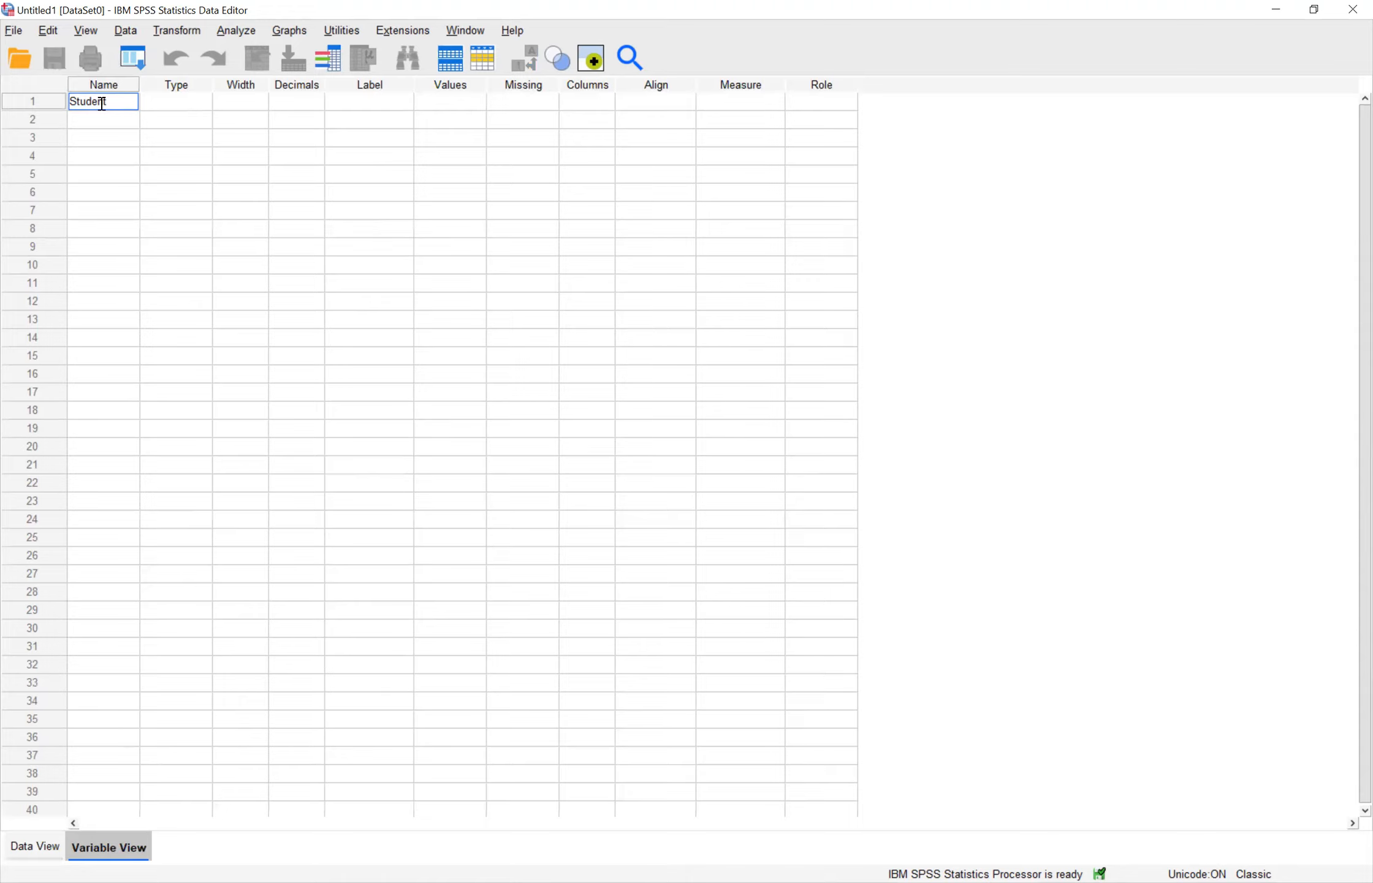
key("Return")
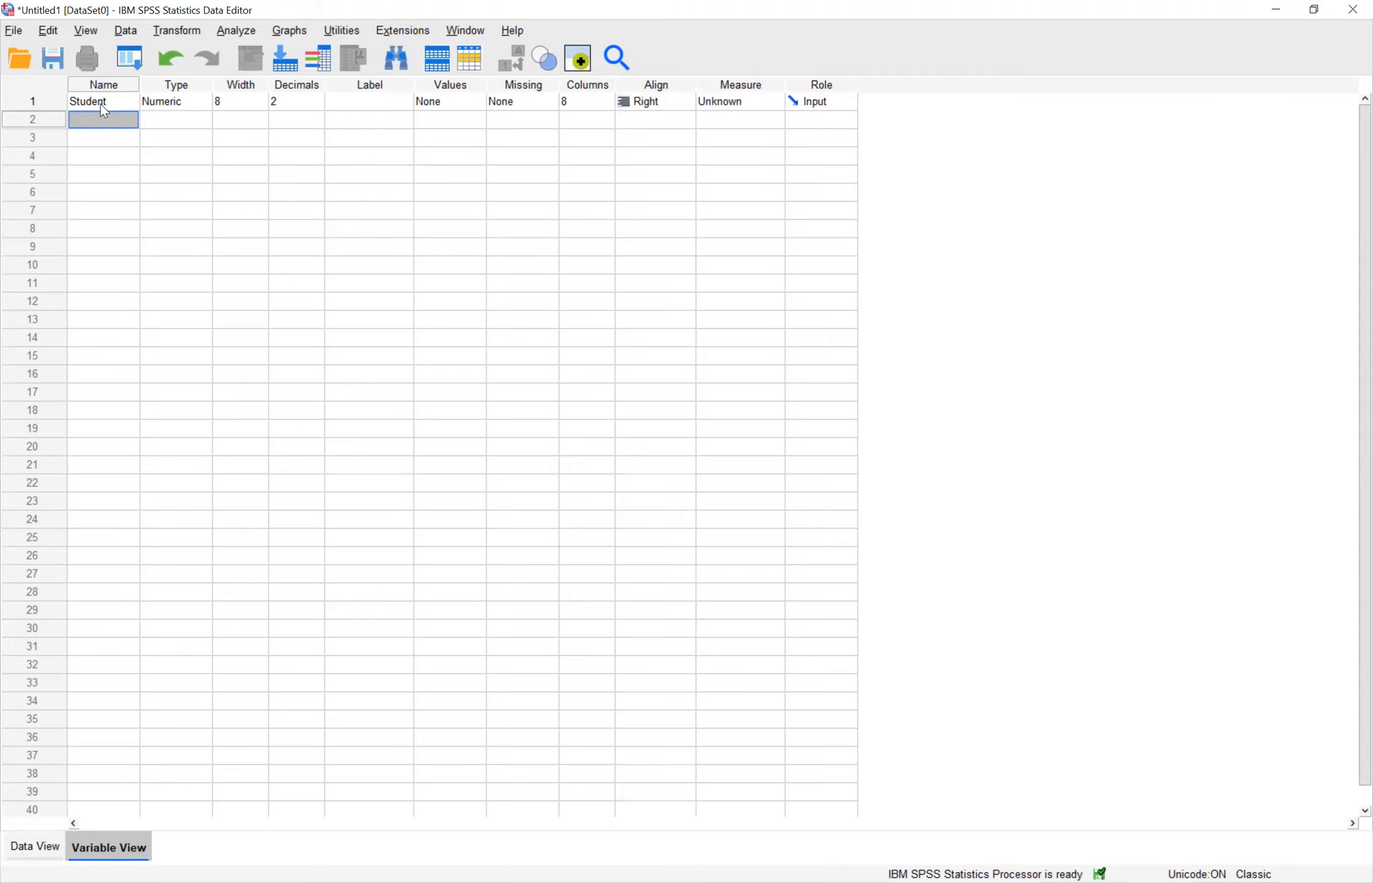
type("Gender")
key("Return")
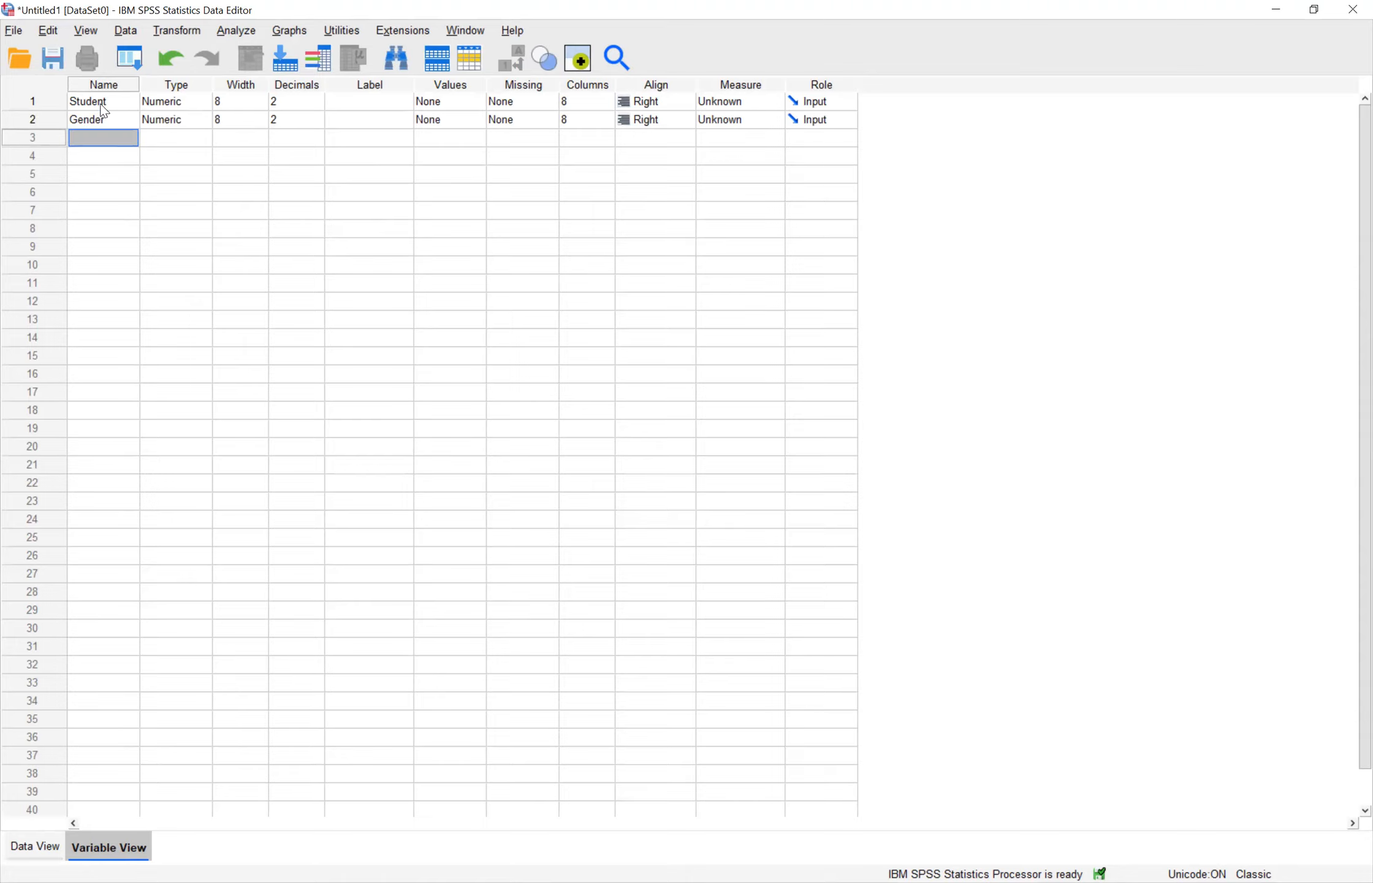
type("Score")
key("Return")
Step: Set the decimals of the Student, Gender and Score variables to 0
key("Up")
key("Up")
key("Up")
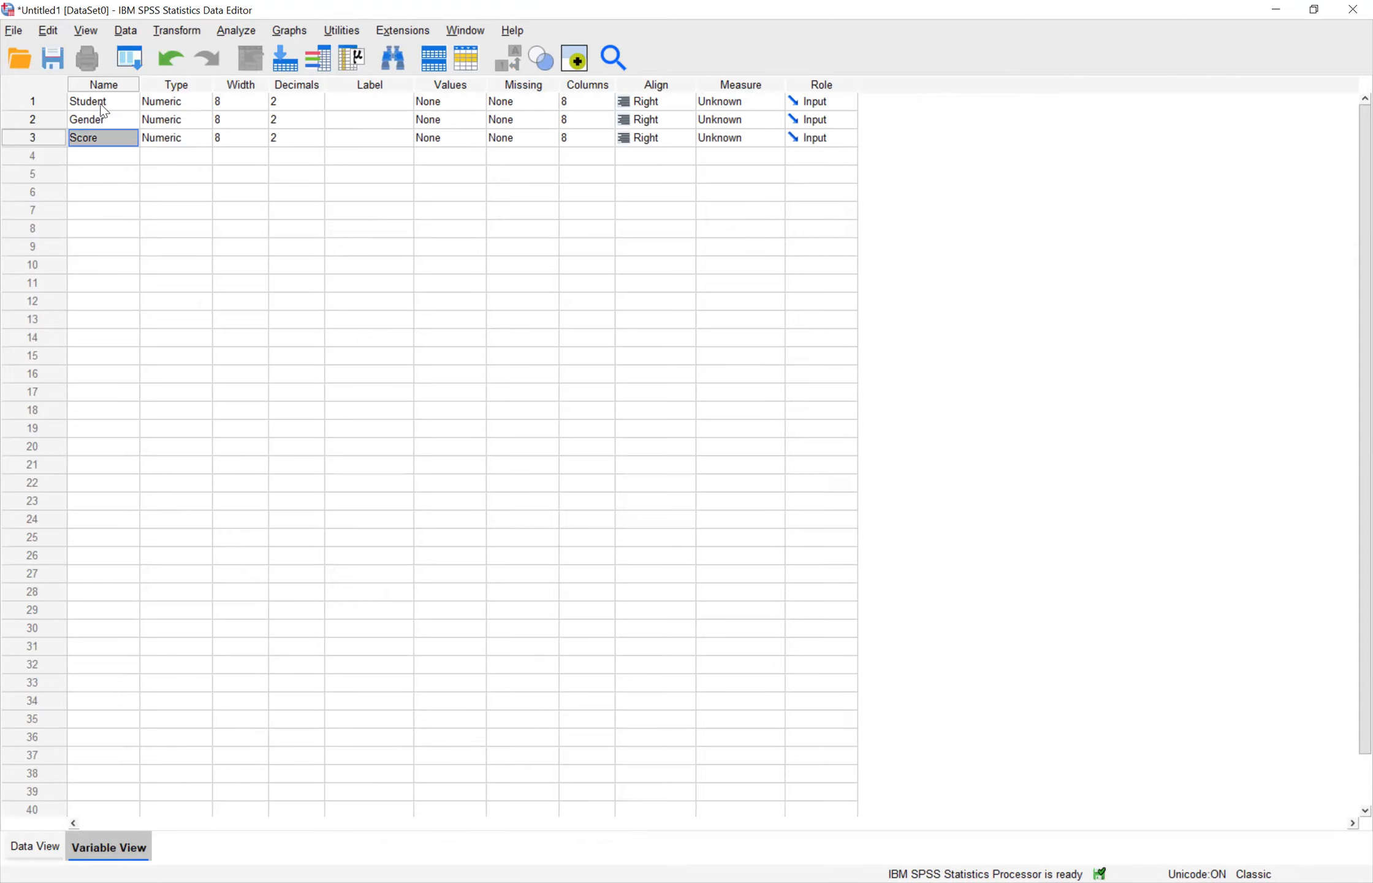
key("Right")
key("Right")
key("Right")
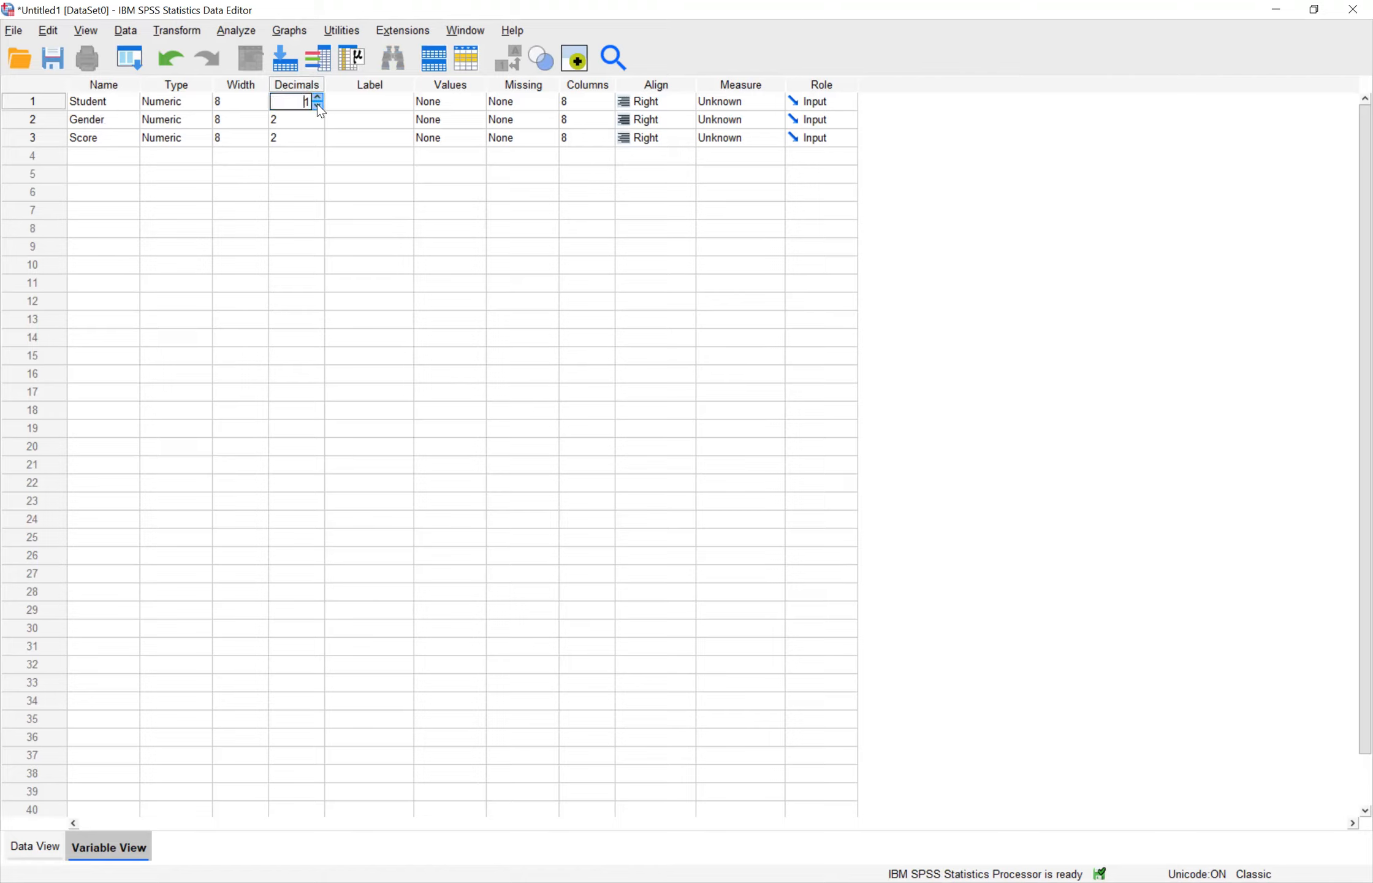
left_click(319, 121)
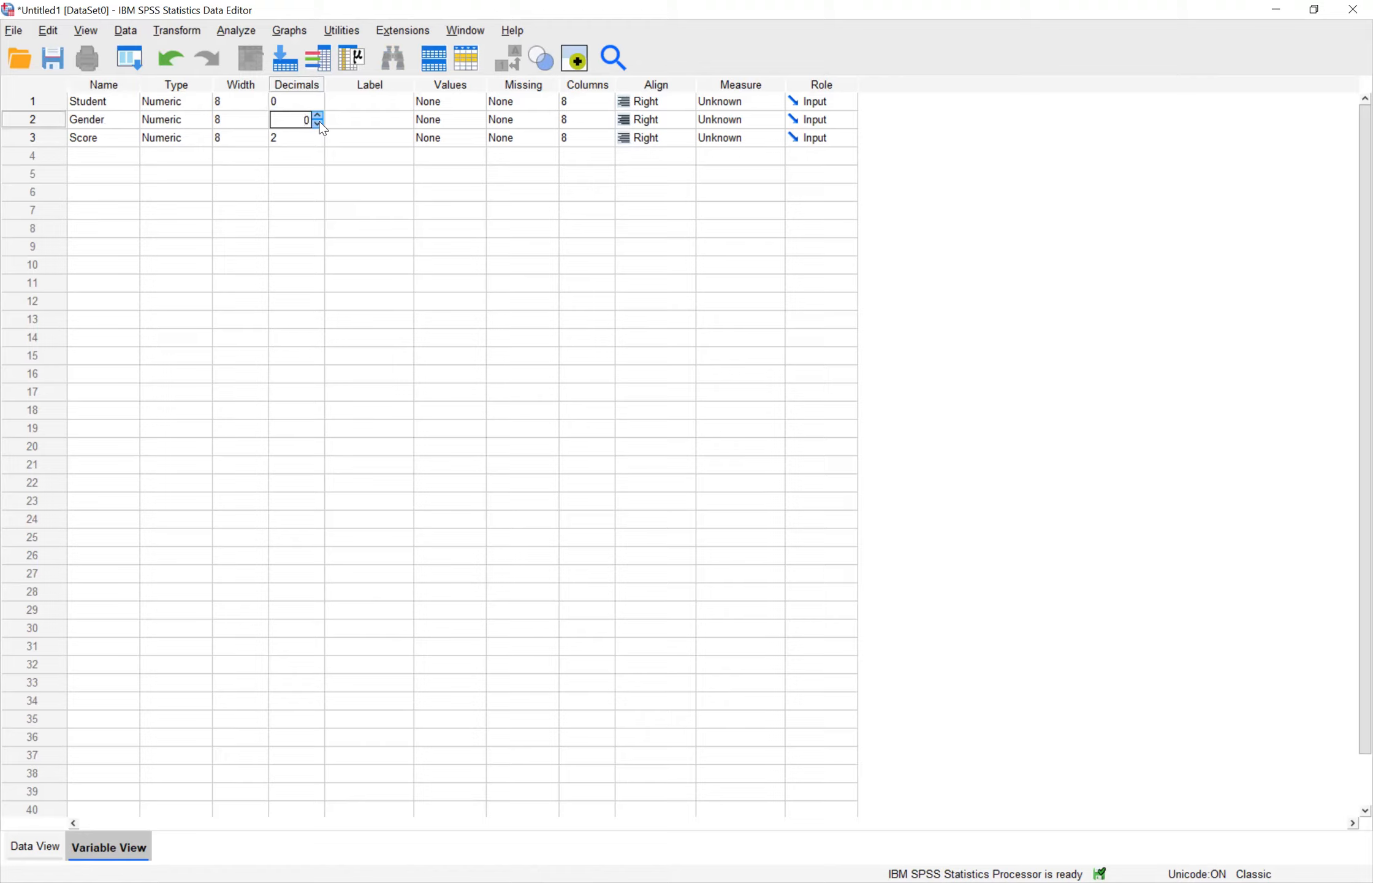
left_click(307, 138)
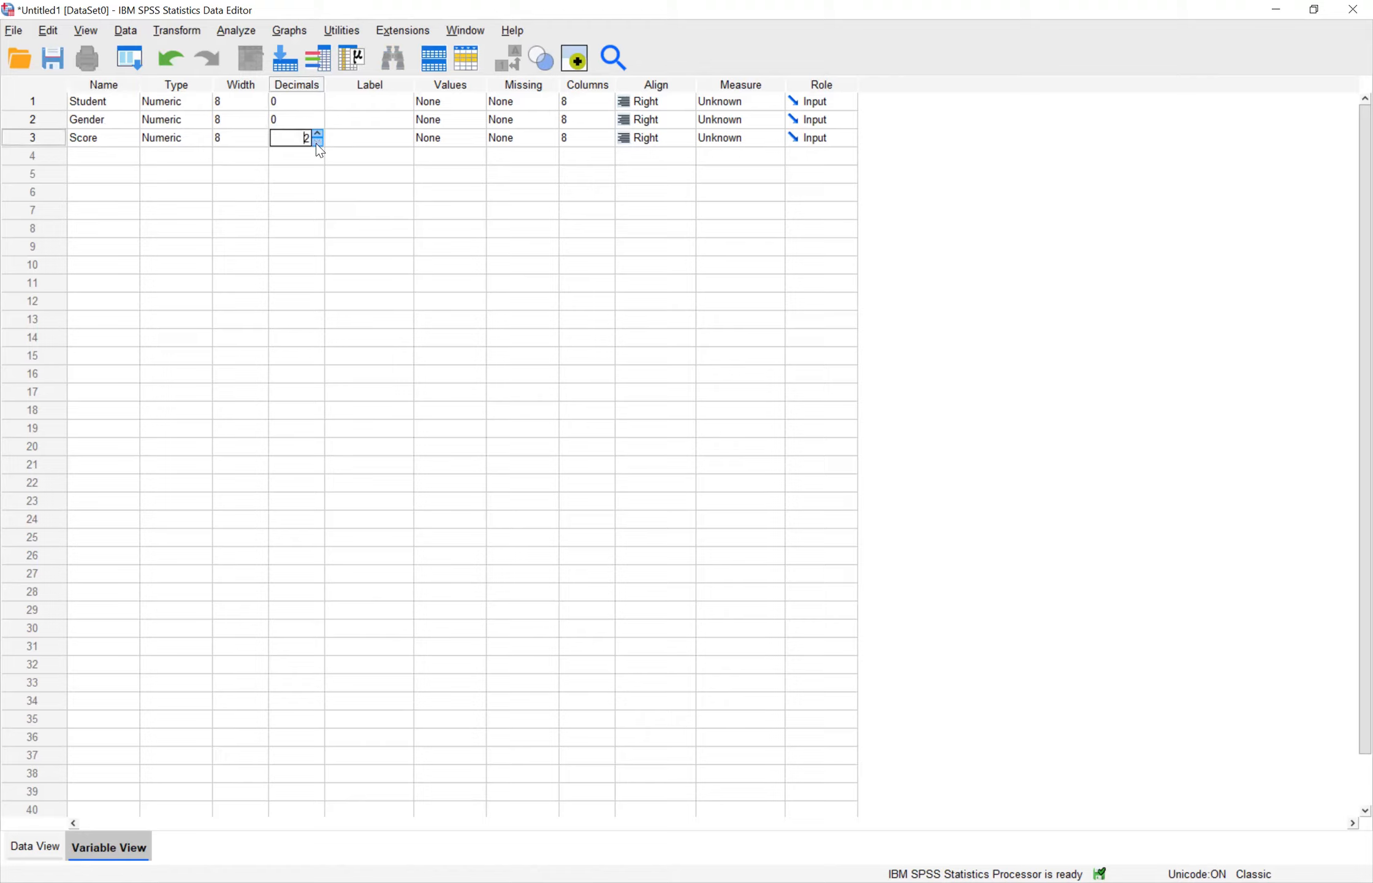
left_click(356, 175)
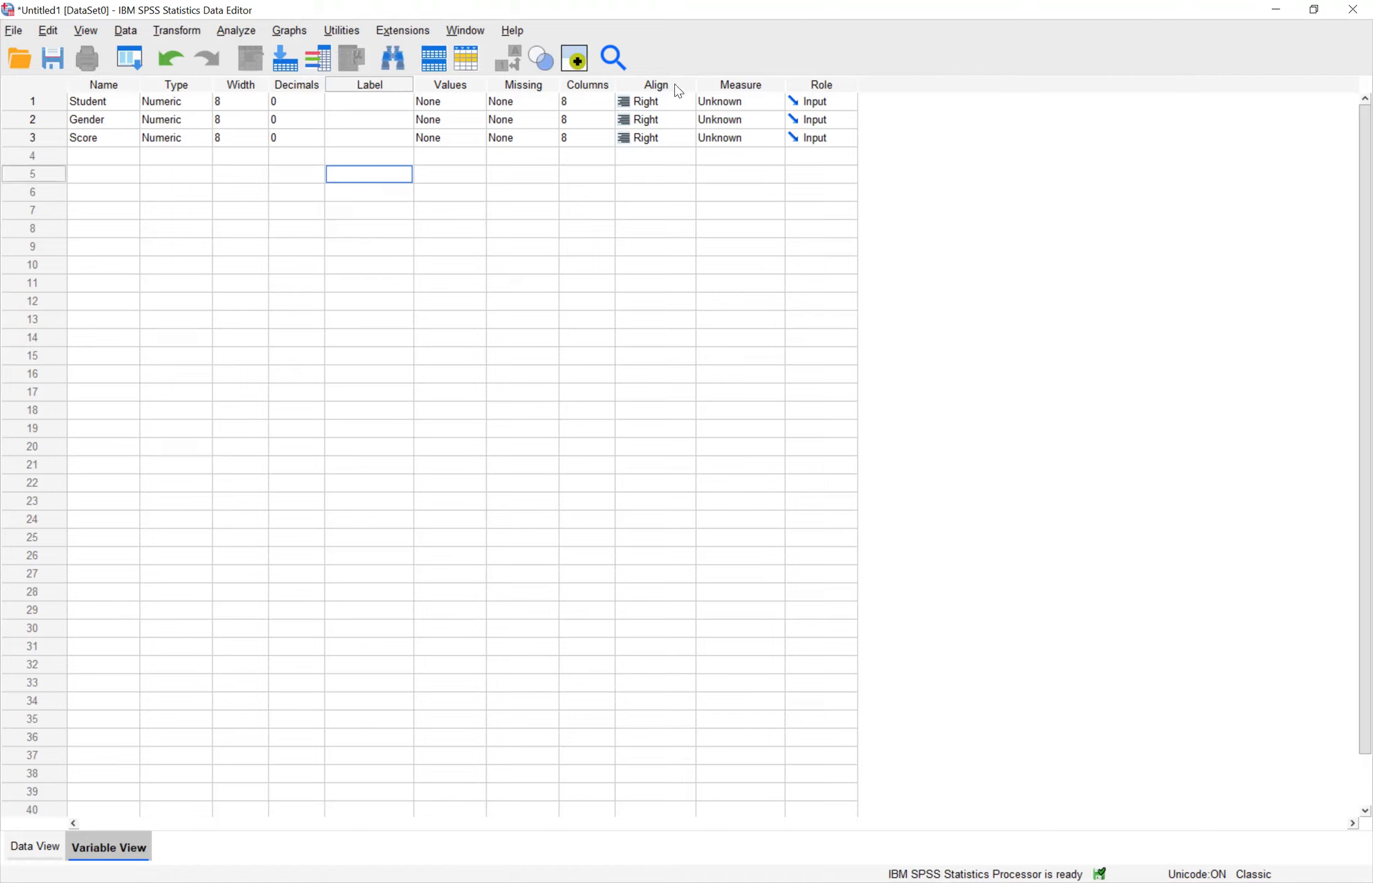
Step: Set the measurement level of Student and Gender to Nominal and of Score to Scale
left_click(732, 104)
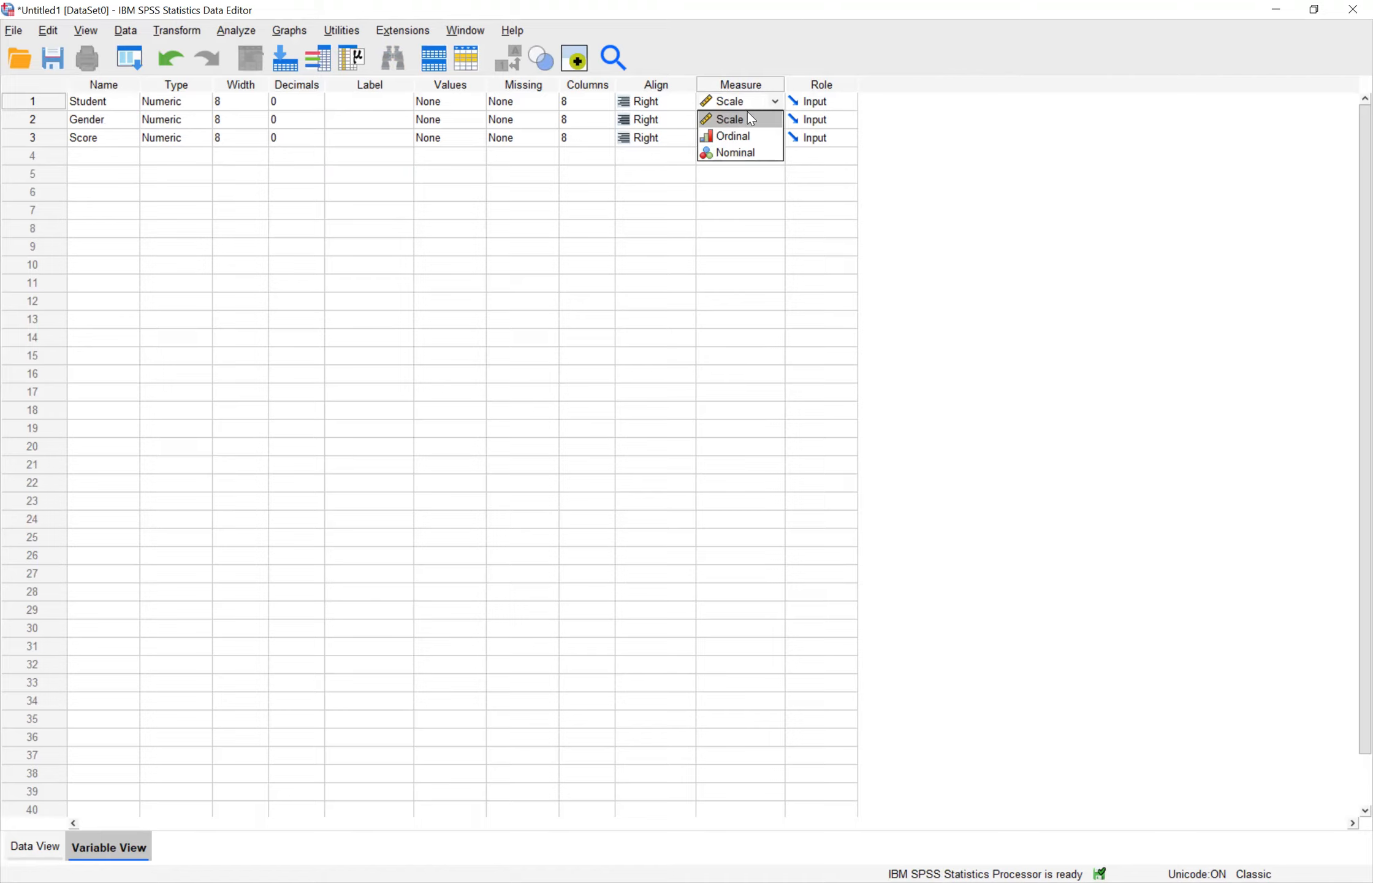
left_click(737, 153)
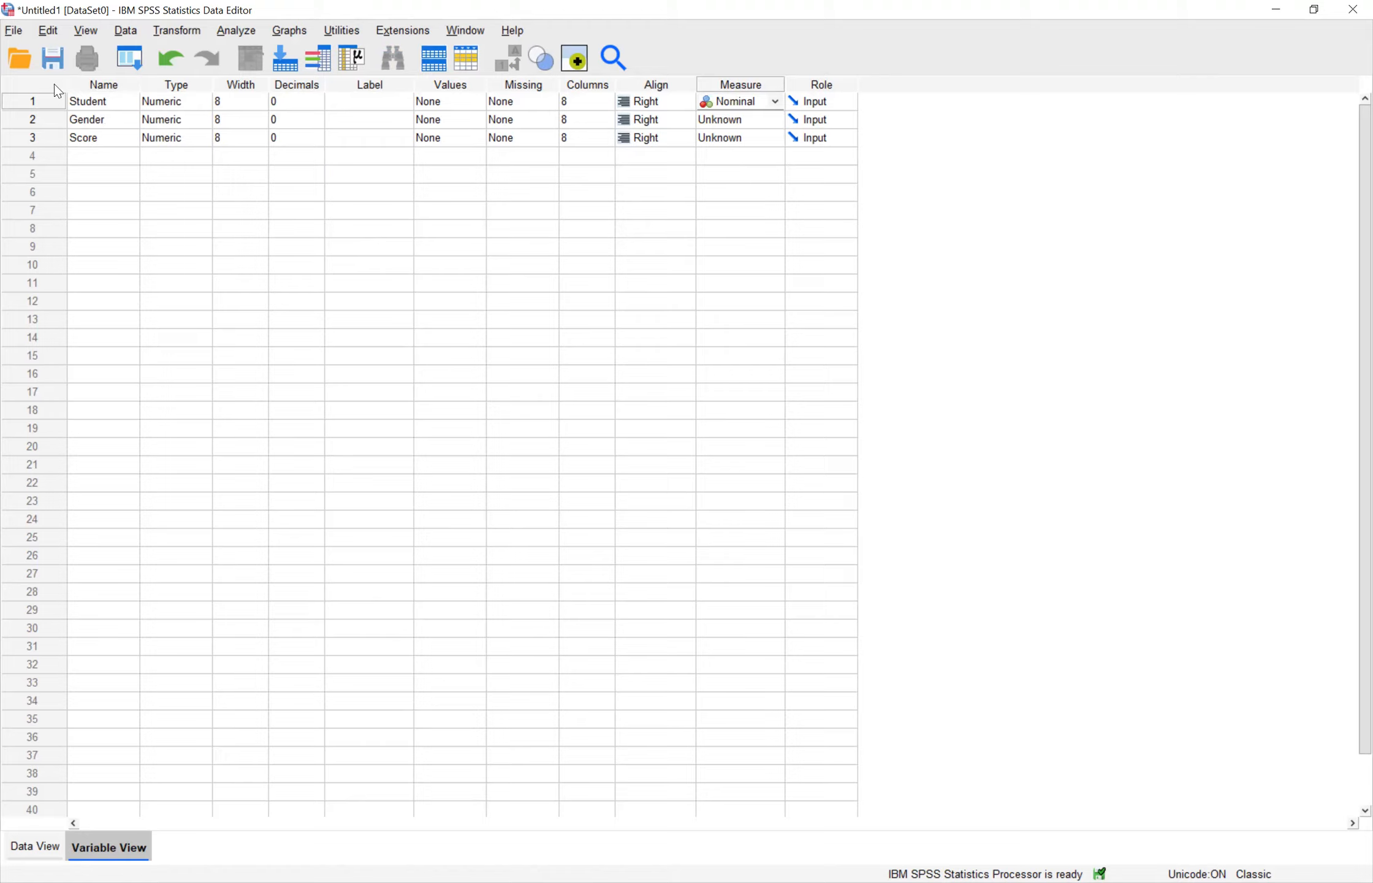
left_click(737, 122)
left_click(742, 171)
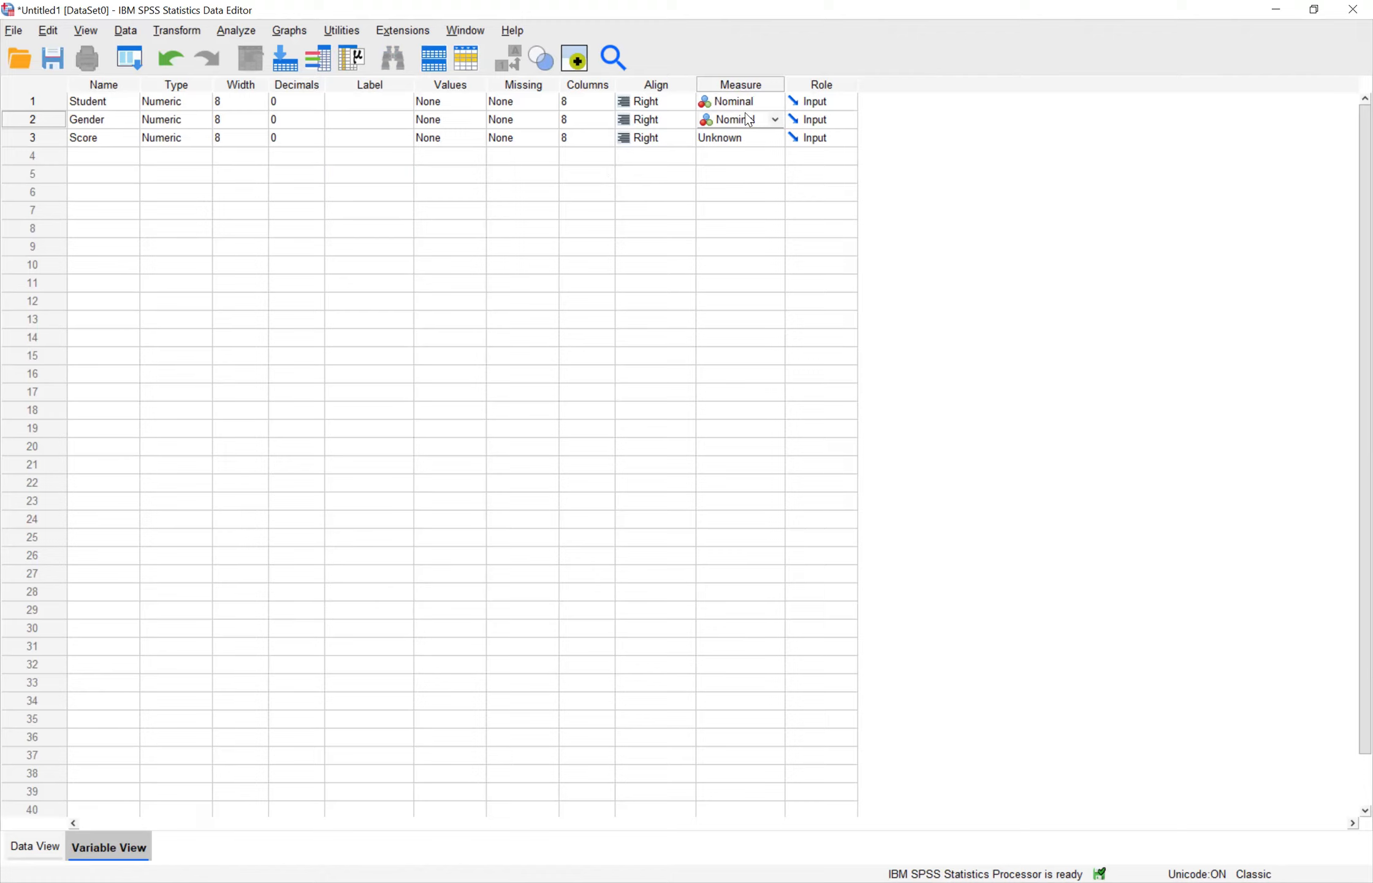
left_click(754, 147)
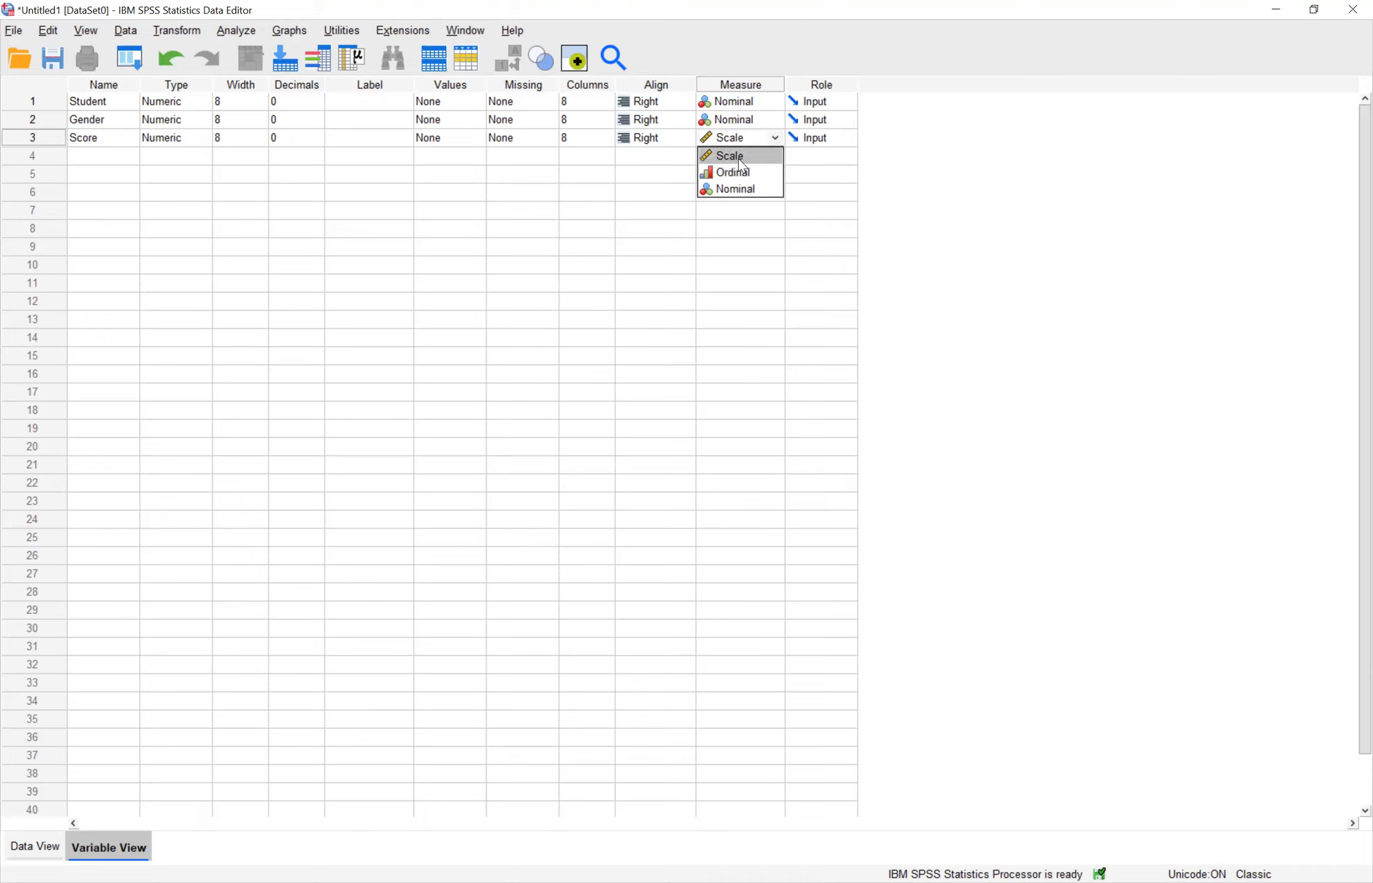
left_click(739, 158)
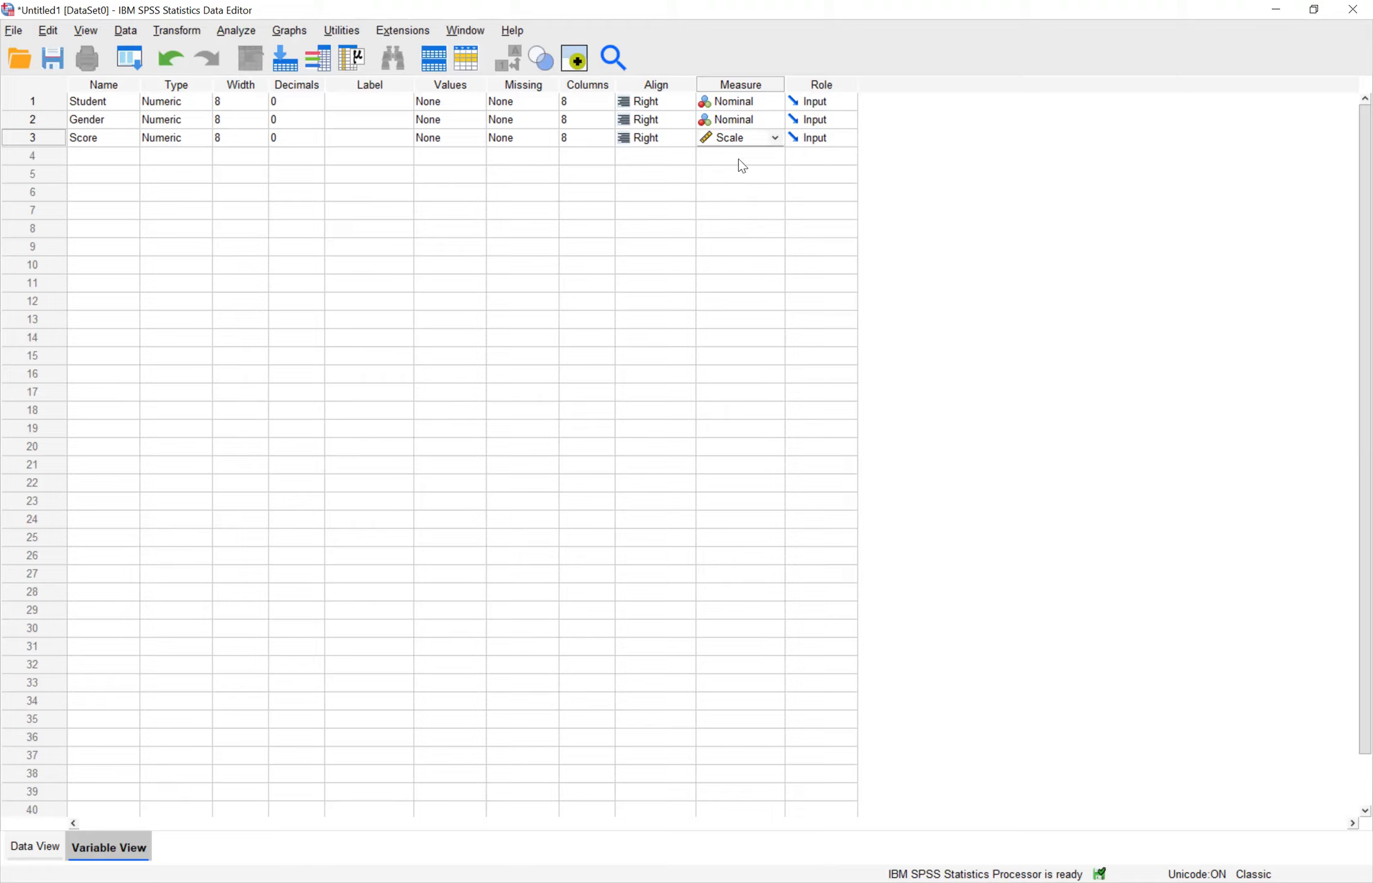
left_click(790, 192)
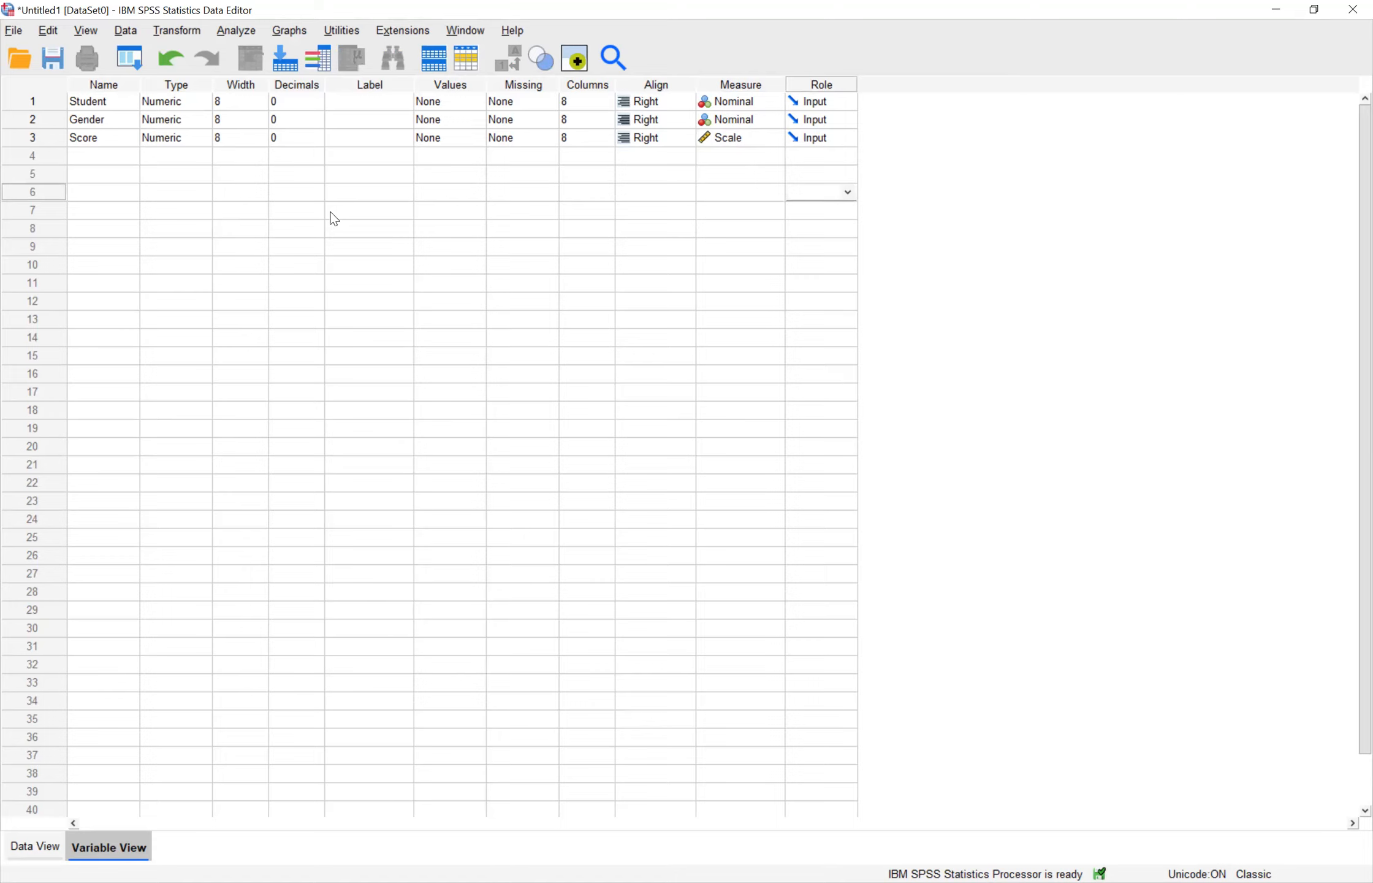
Step: Enter the numbers 1 to 5 in the first five rows of the Student column in the data sheet
left_click(24, 841)
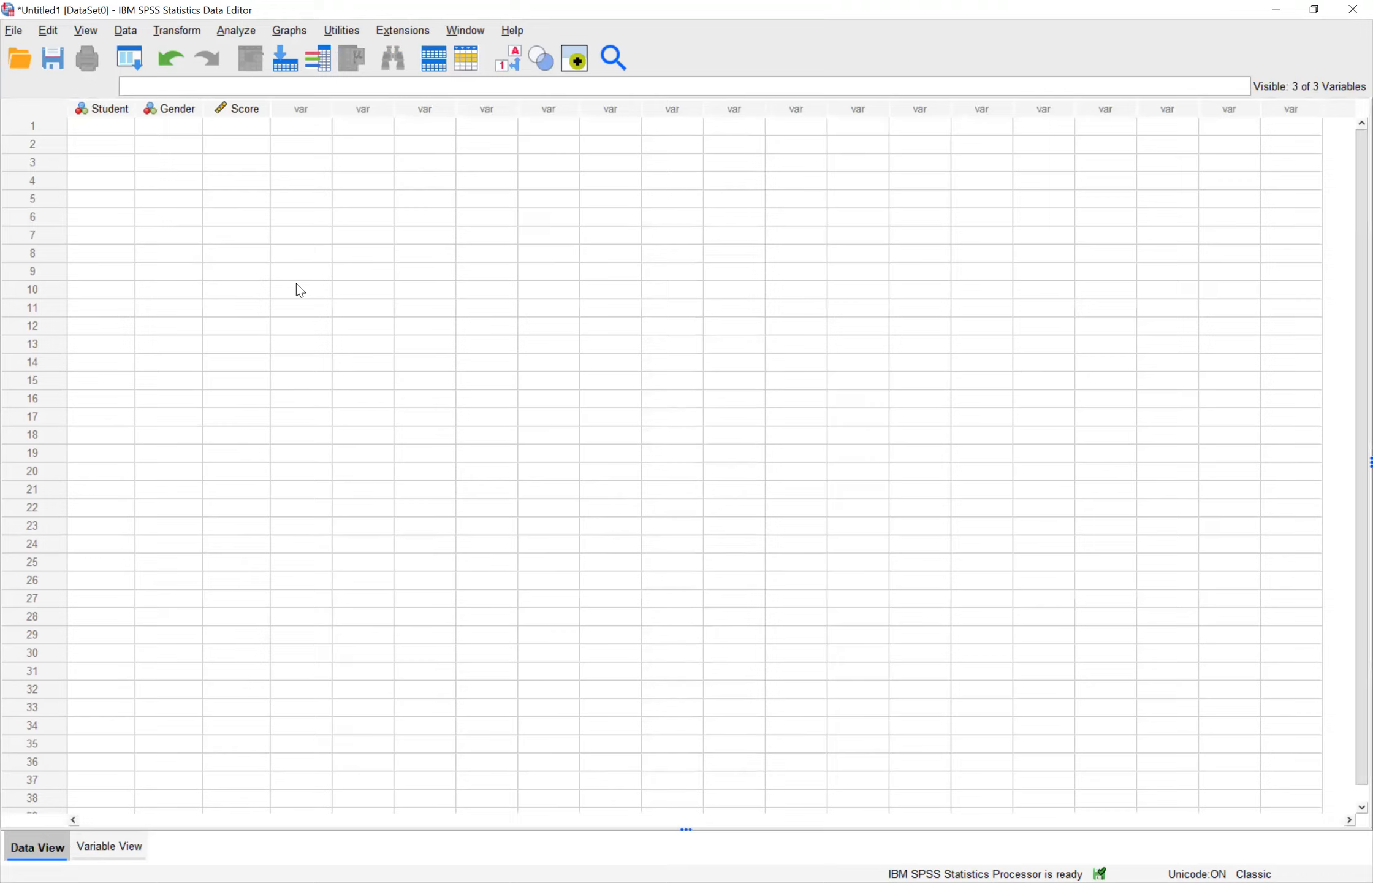
left_click(108, 133)
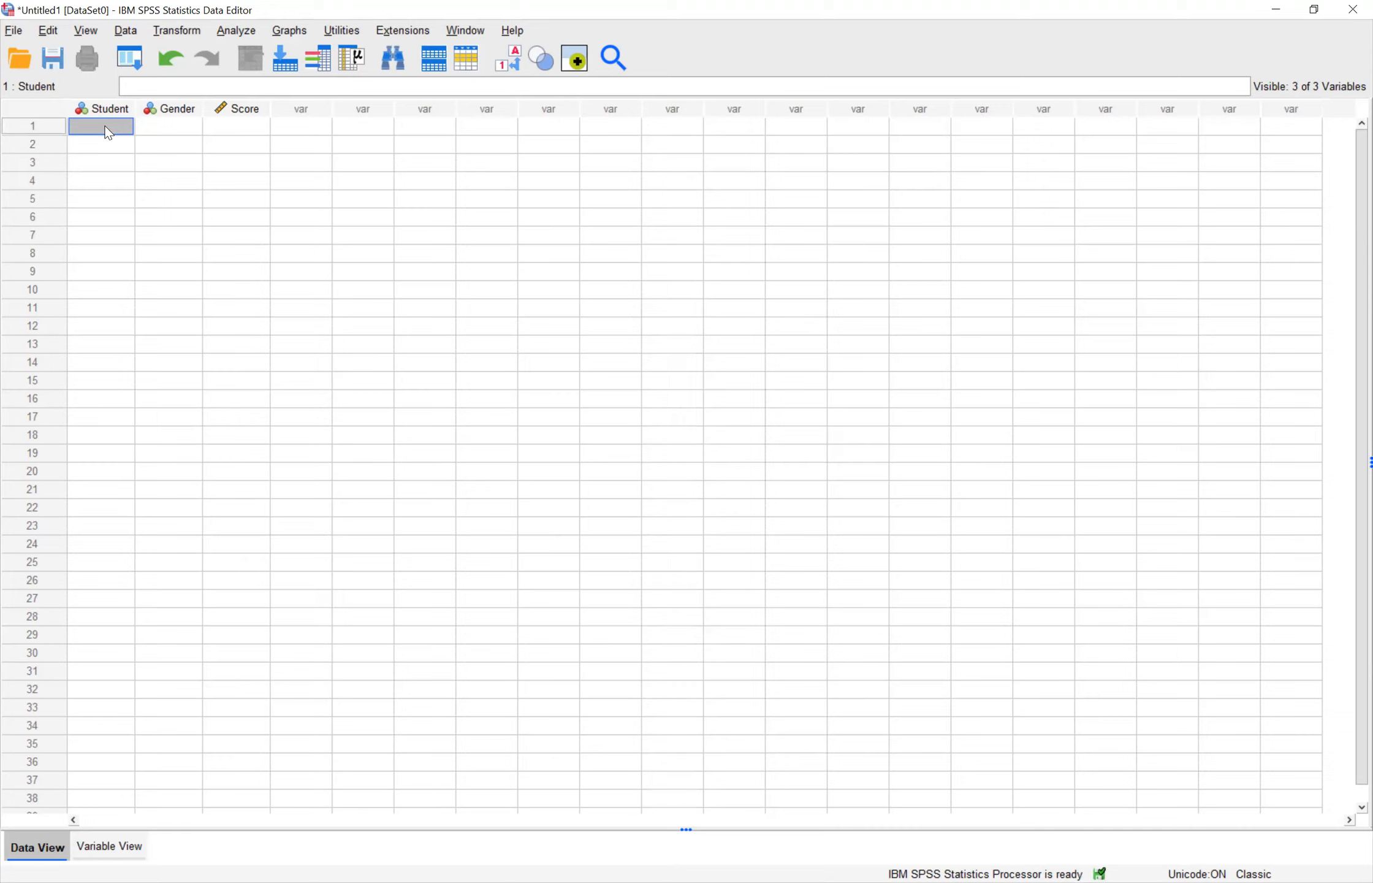
type("1")
key("Return")
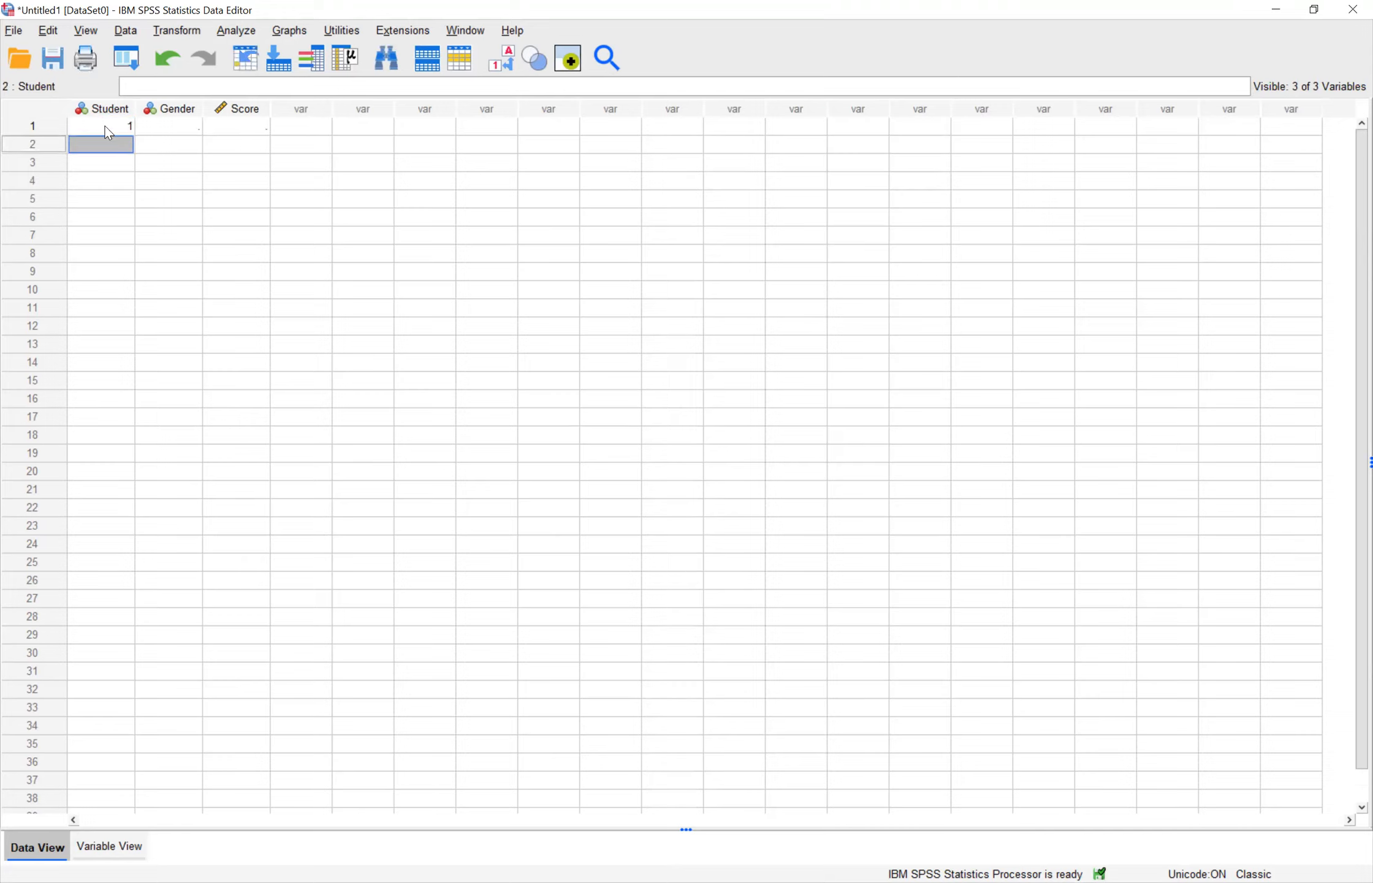
type("2")
key("Return")
type("3")
key("Return")
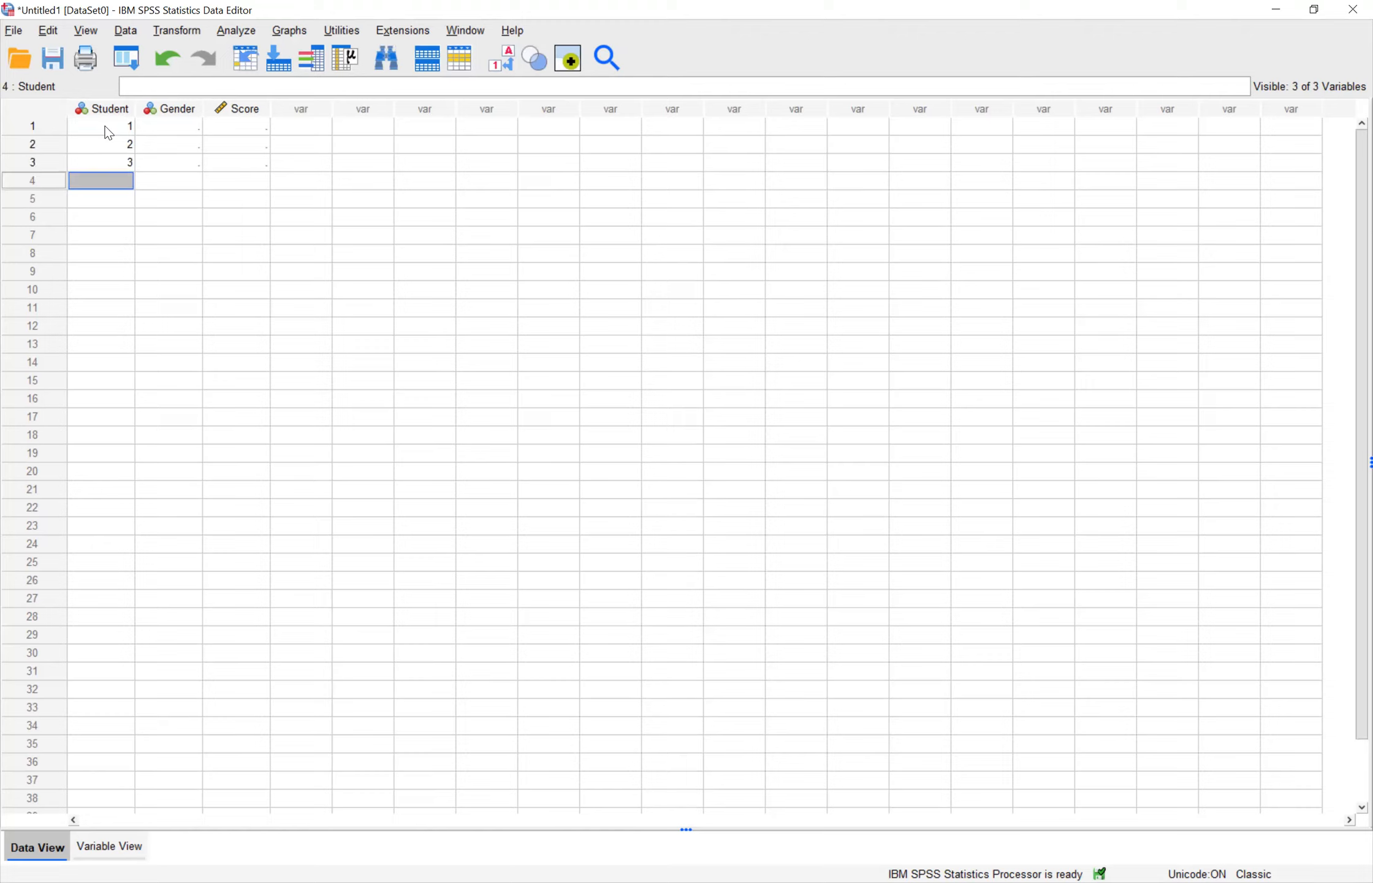
type("4")
key("Return")
type("5")
key("Tab")
Step: Enter the Gender codes 1, 2, 1, 2 and 1 for students 1 to 5 and go to the first Score cell
key("Up")
key("Up")
key("Up")
key("Up")
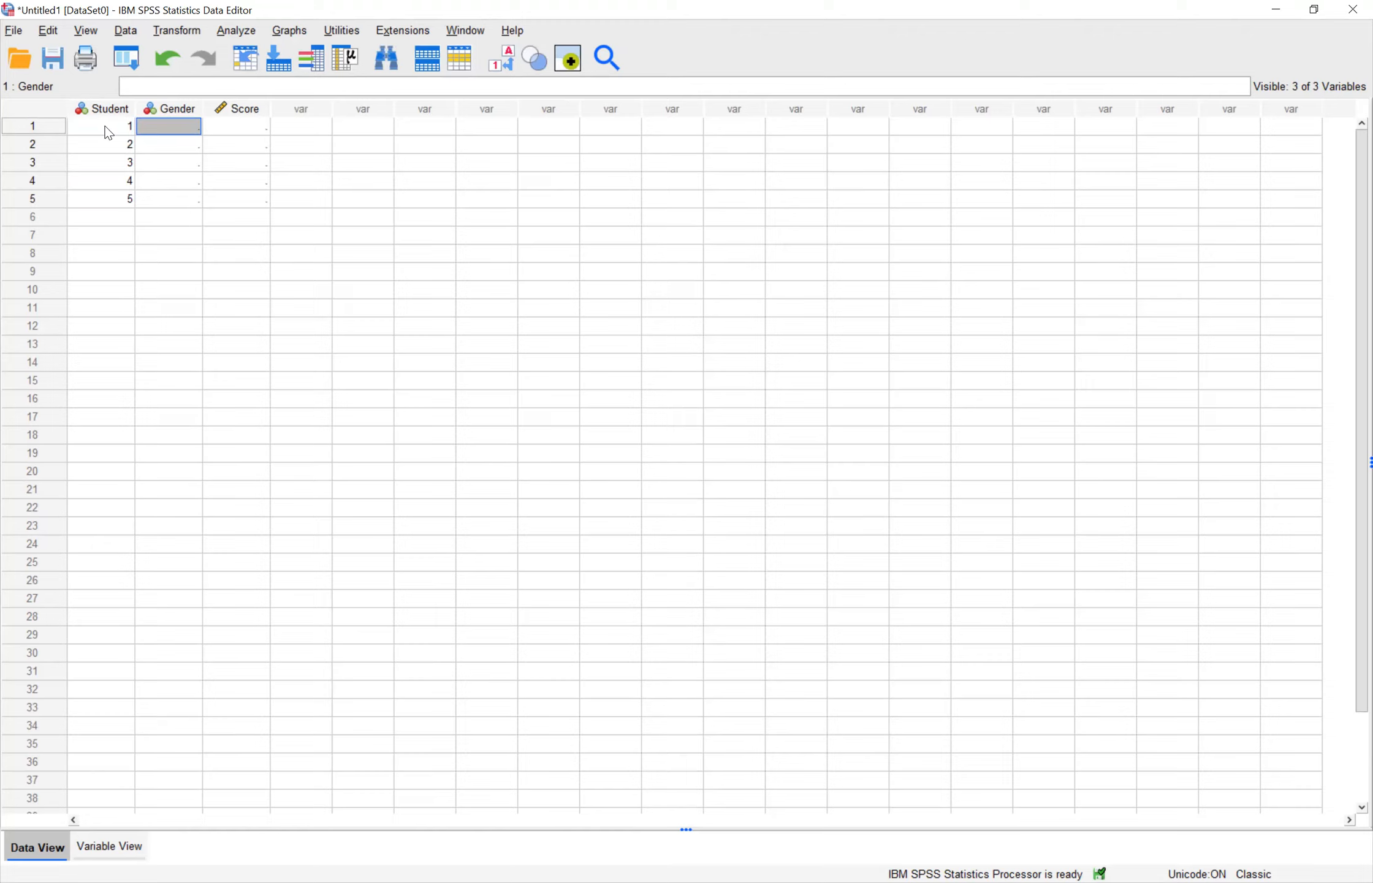
type("1")
key("Return")
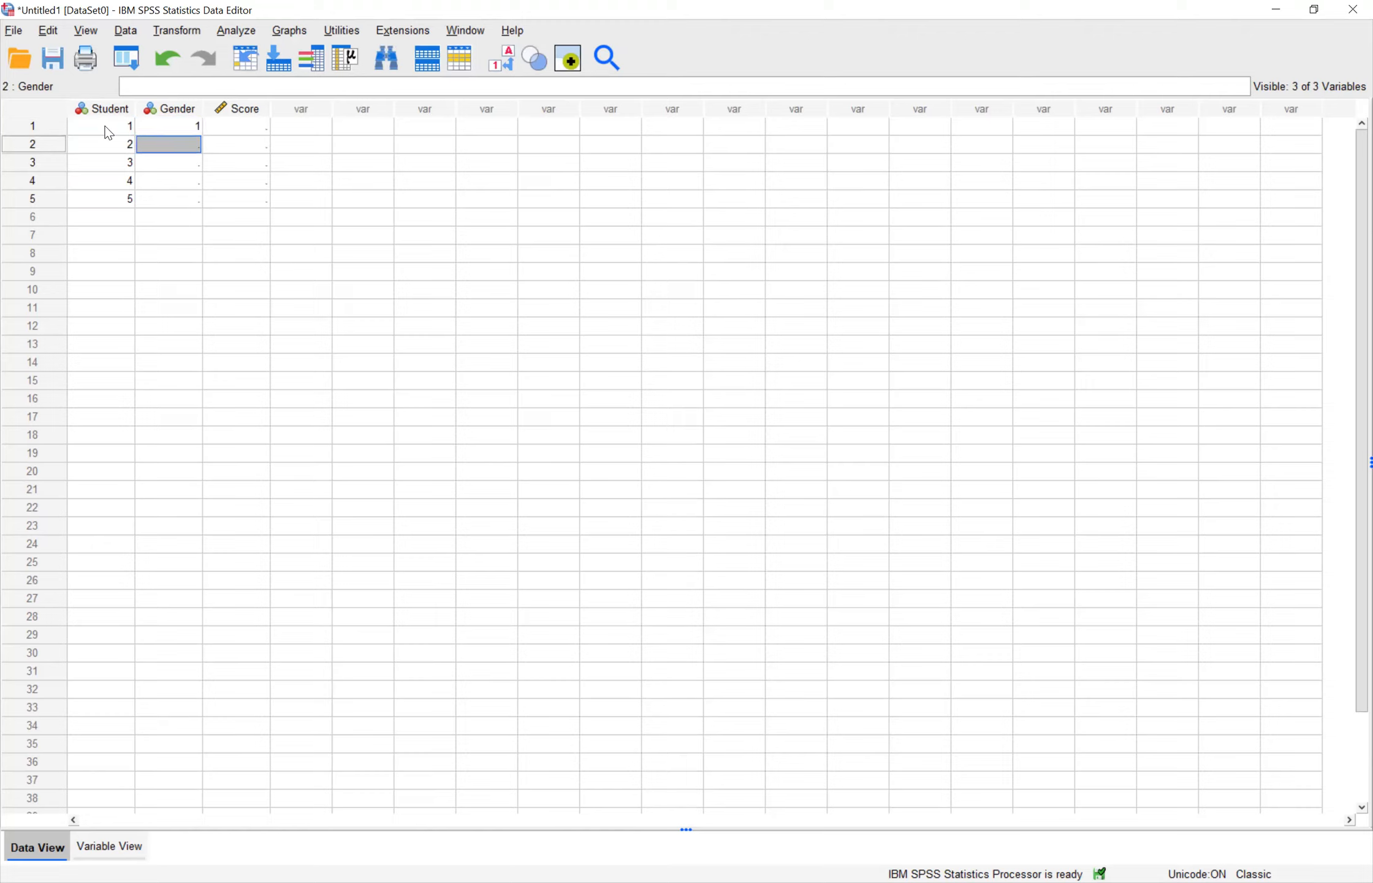
type("2")
key("Return")
type("1")
key("Return")
type("2")
key("Return")
type("1")
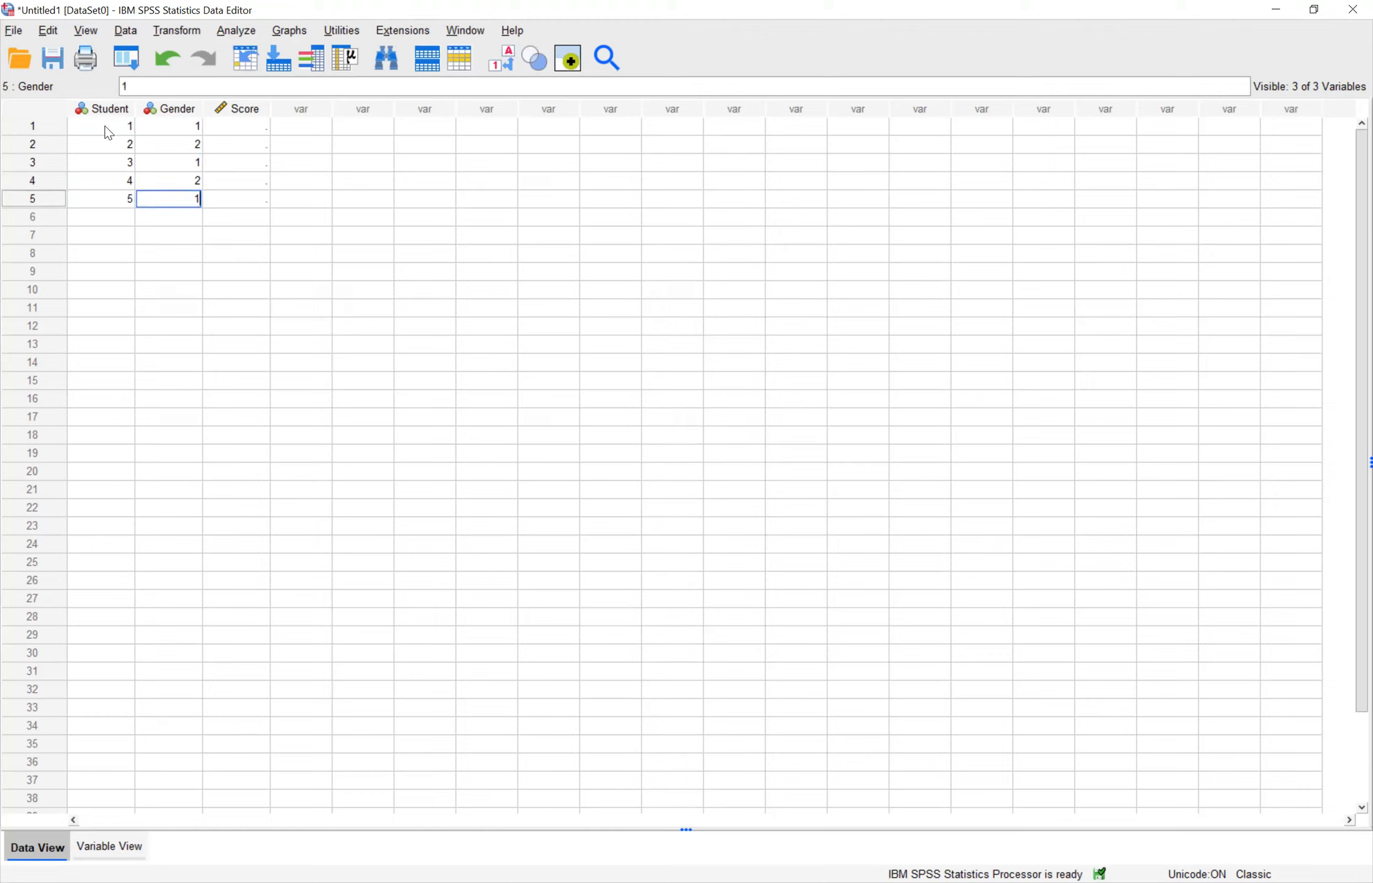
key("Tab")
key("Up")
key("Up")
key("Up")
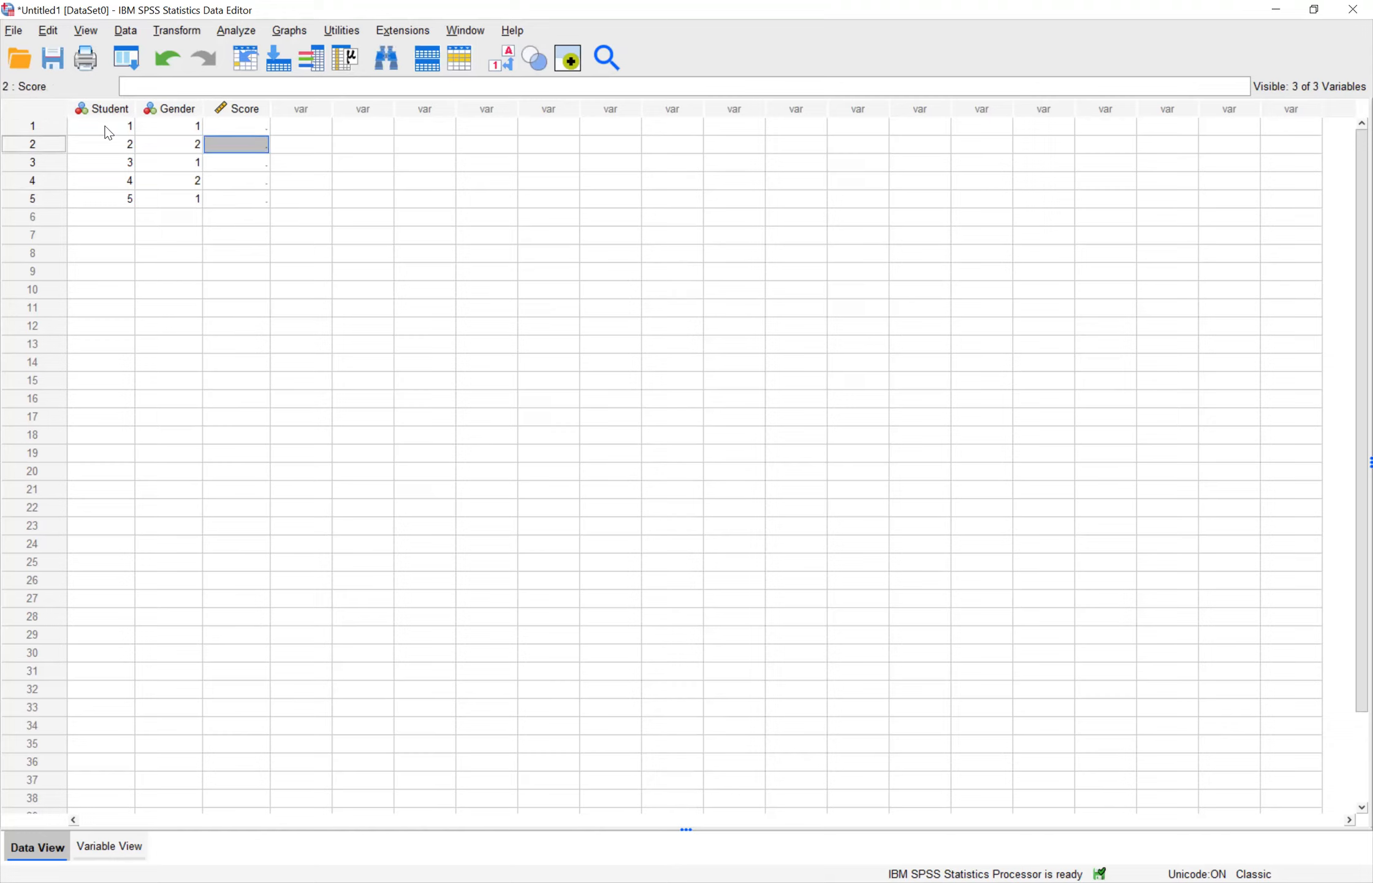
key("Up")
key("Left")
key("Down")
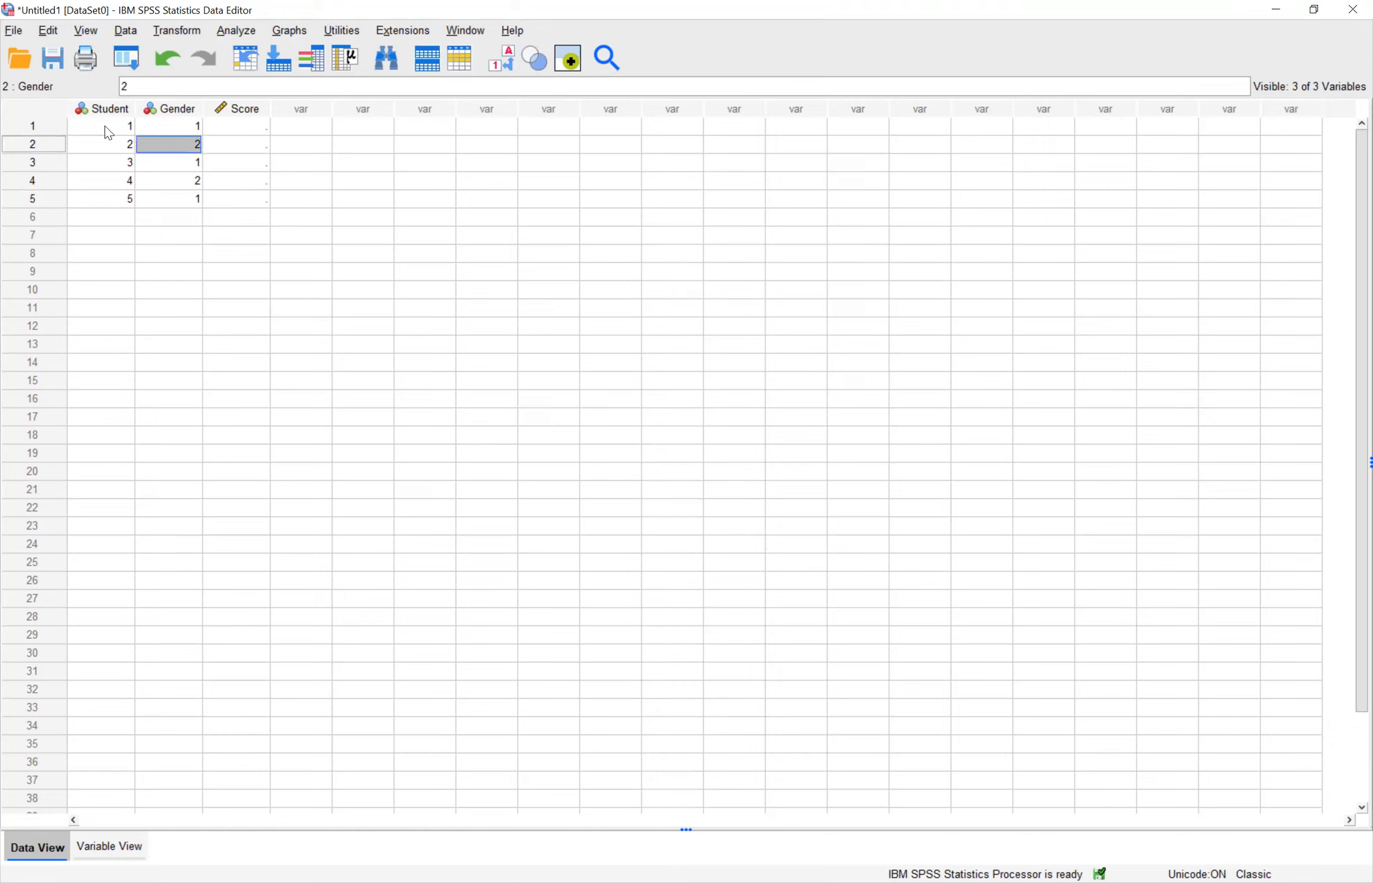
key("Down")
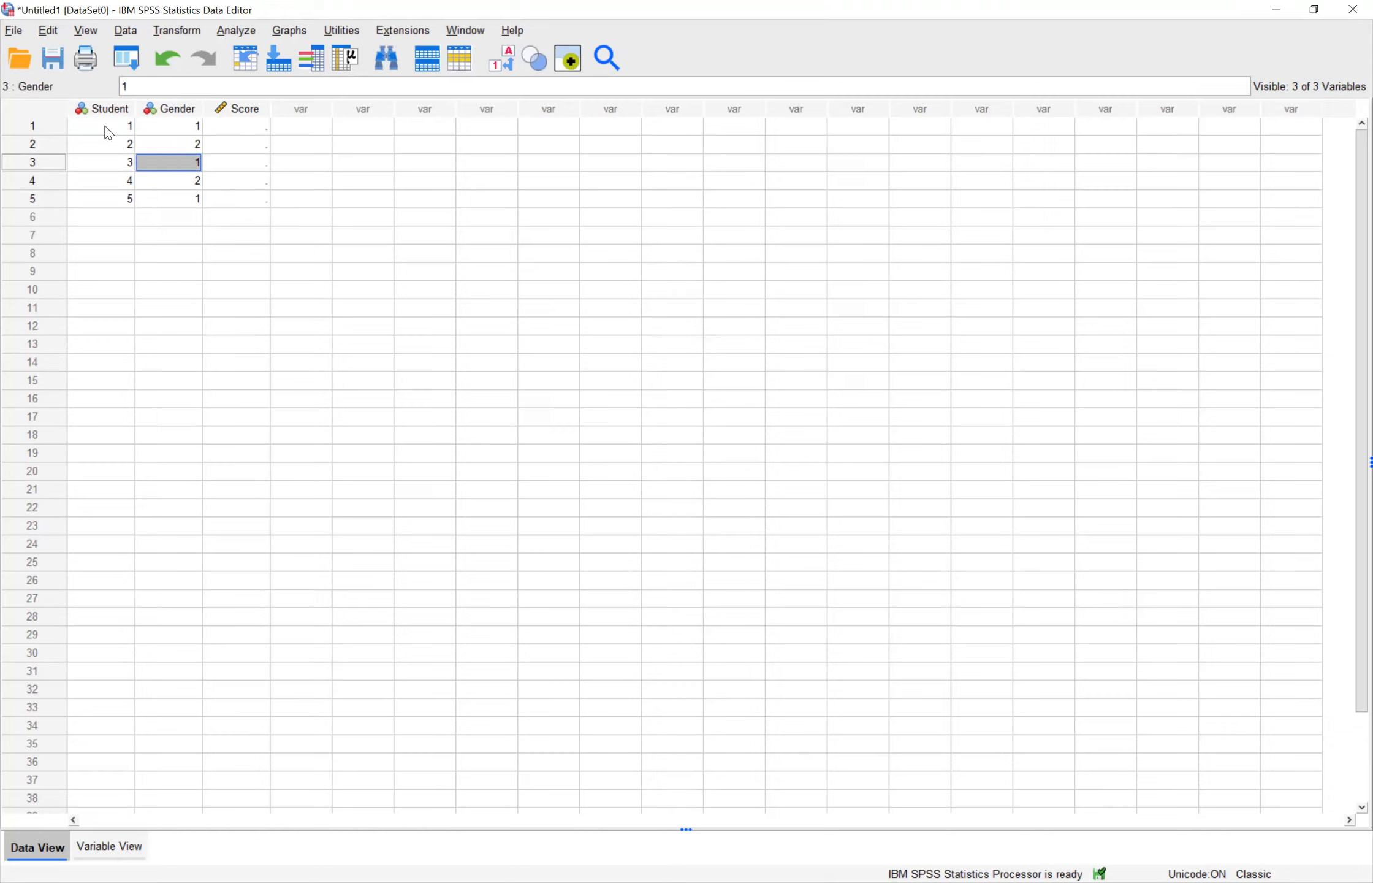
key("Right")
key("Up")
key("Up")
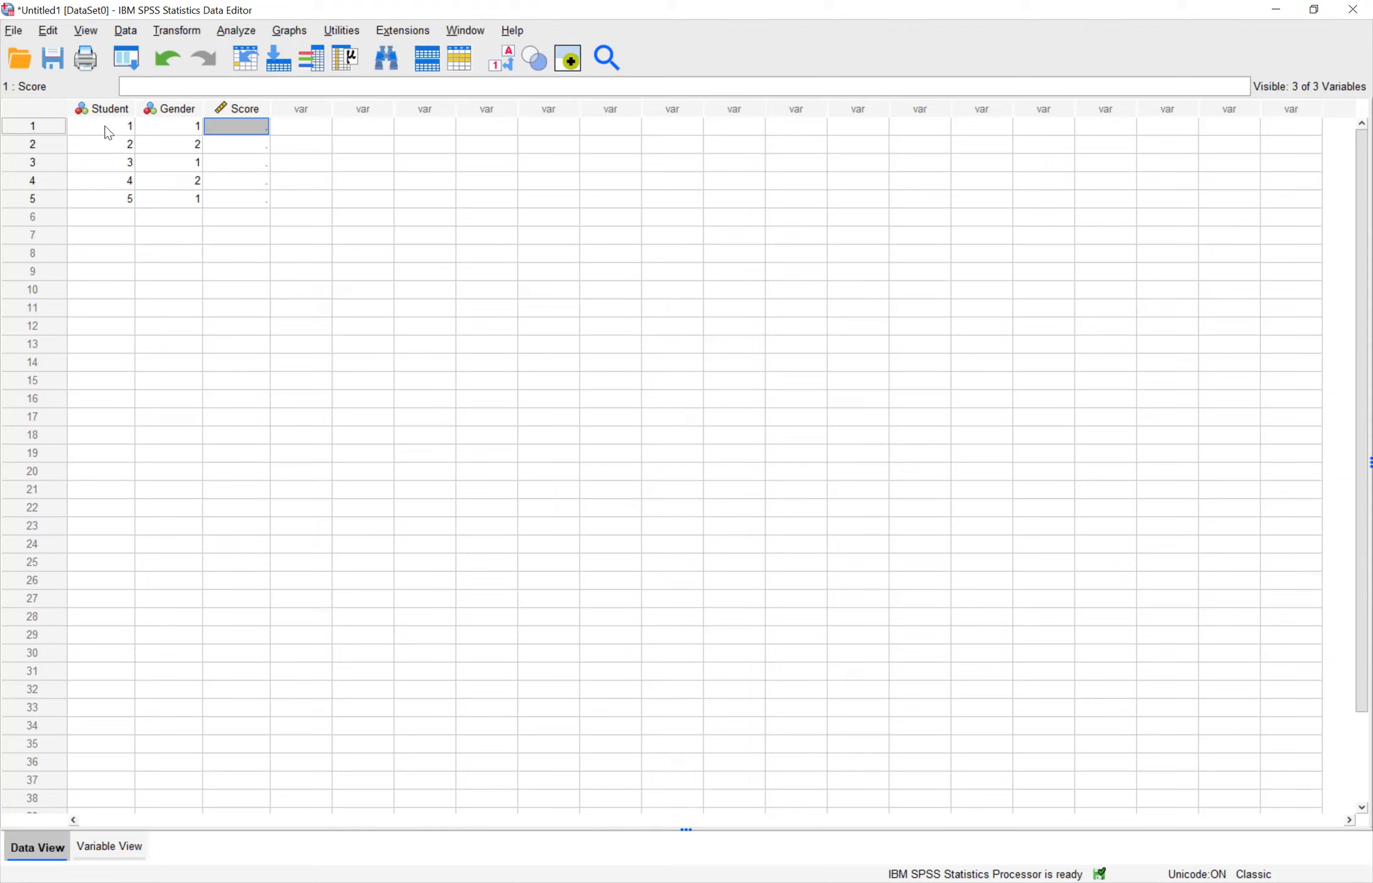
Step: Enter the scores 22, 43, 56, 12 and 76 for students 1 to 5
type("22")
key("Return")
type("43")
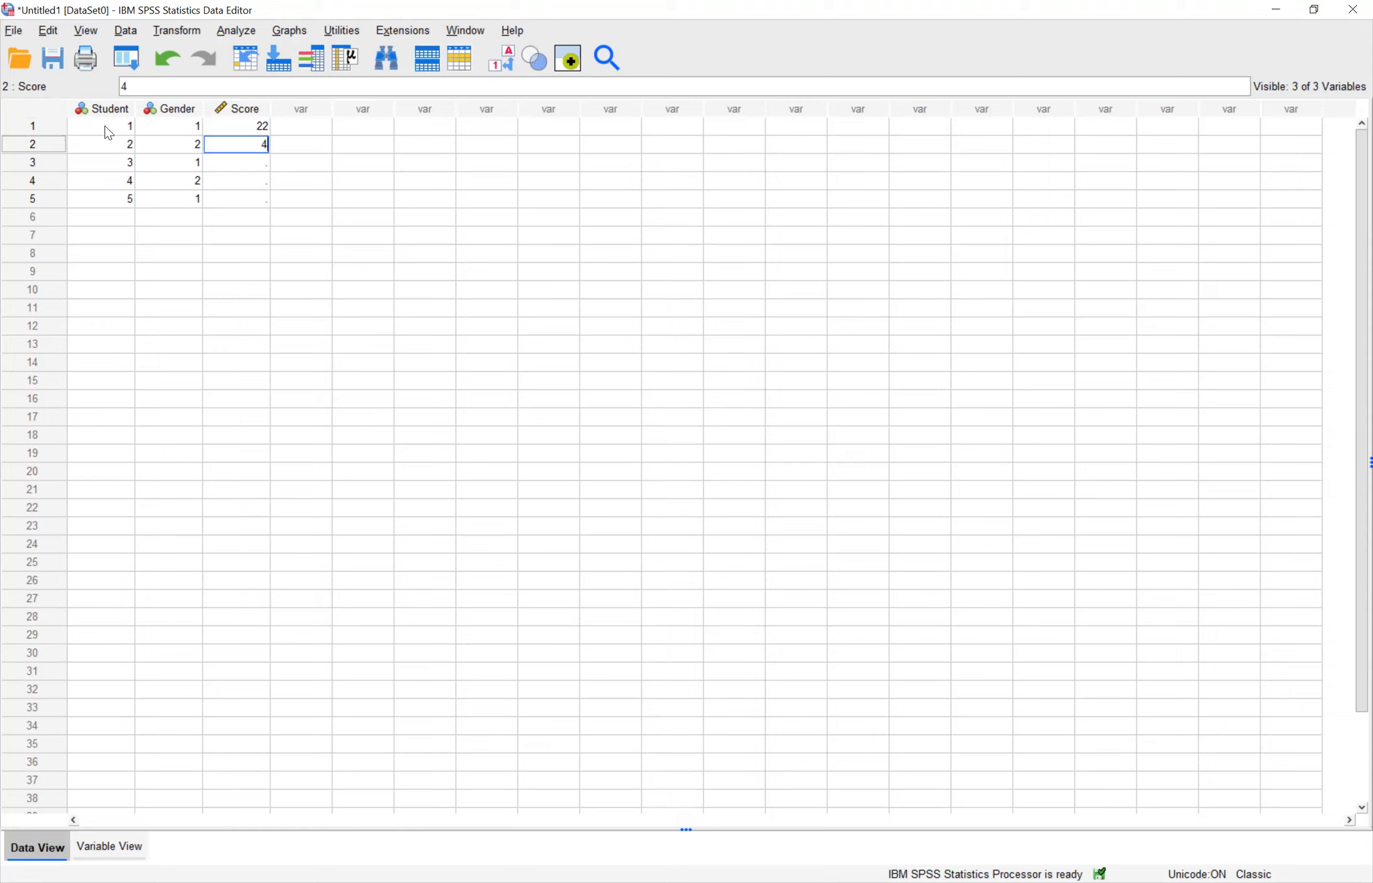
key("Return")
type("56")
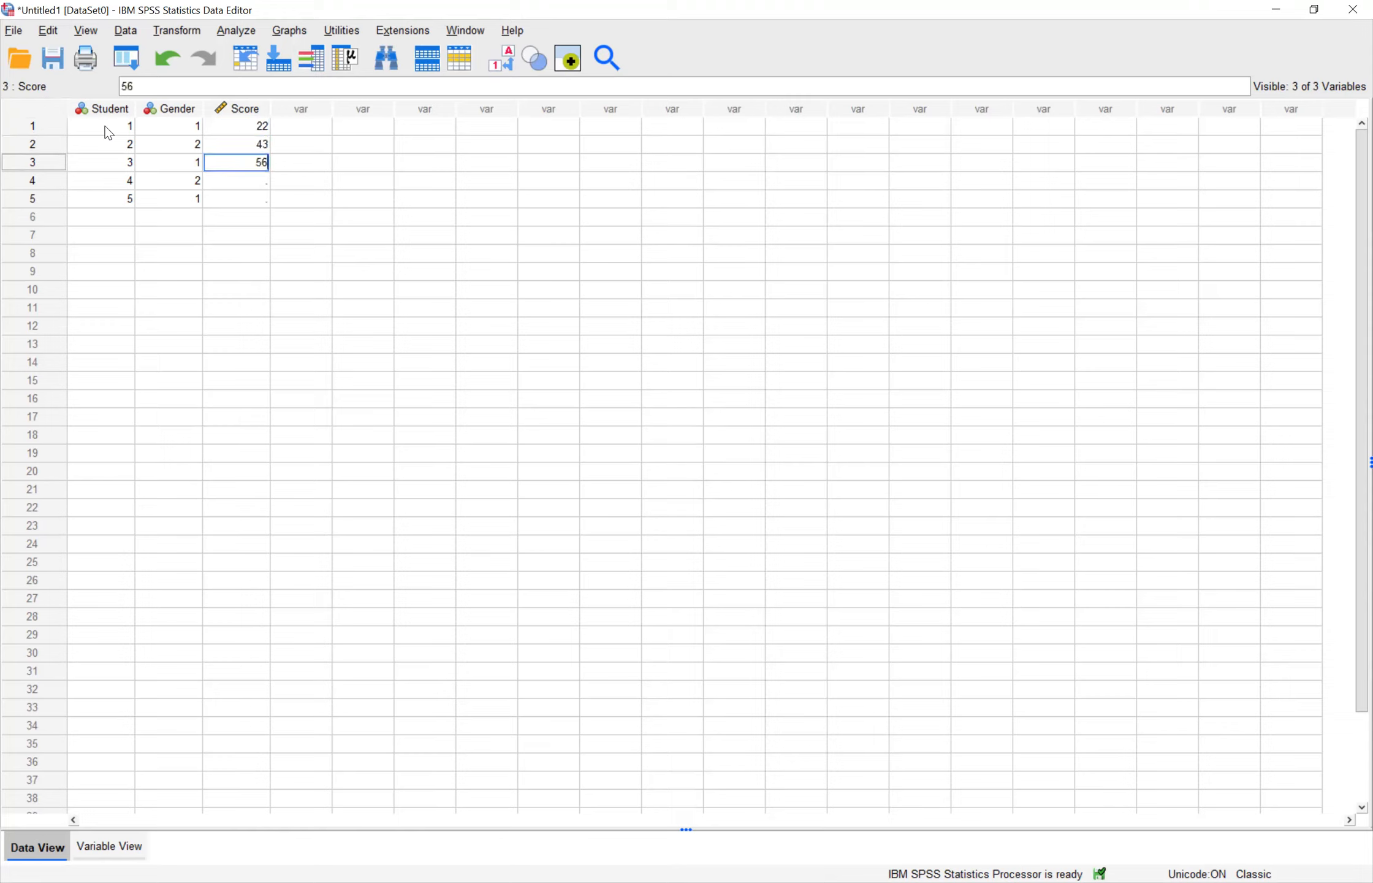
key("Return")
type("12")
key("Return")
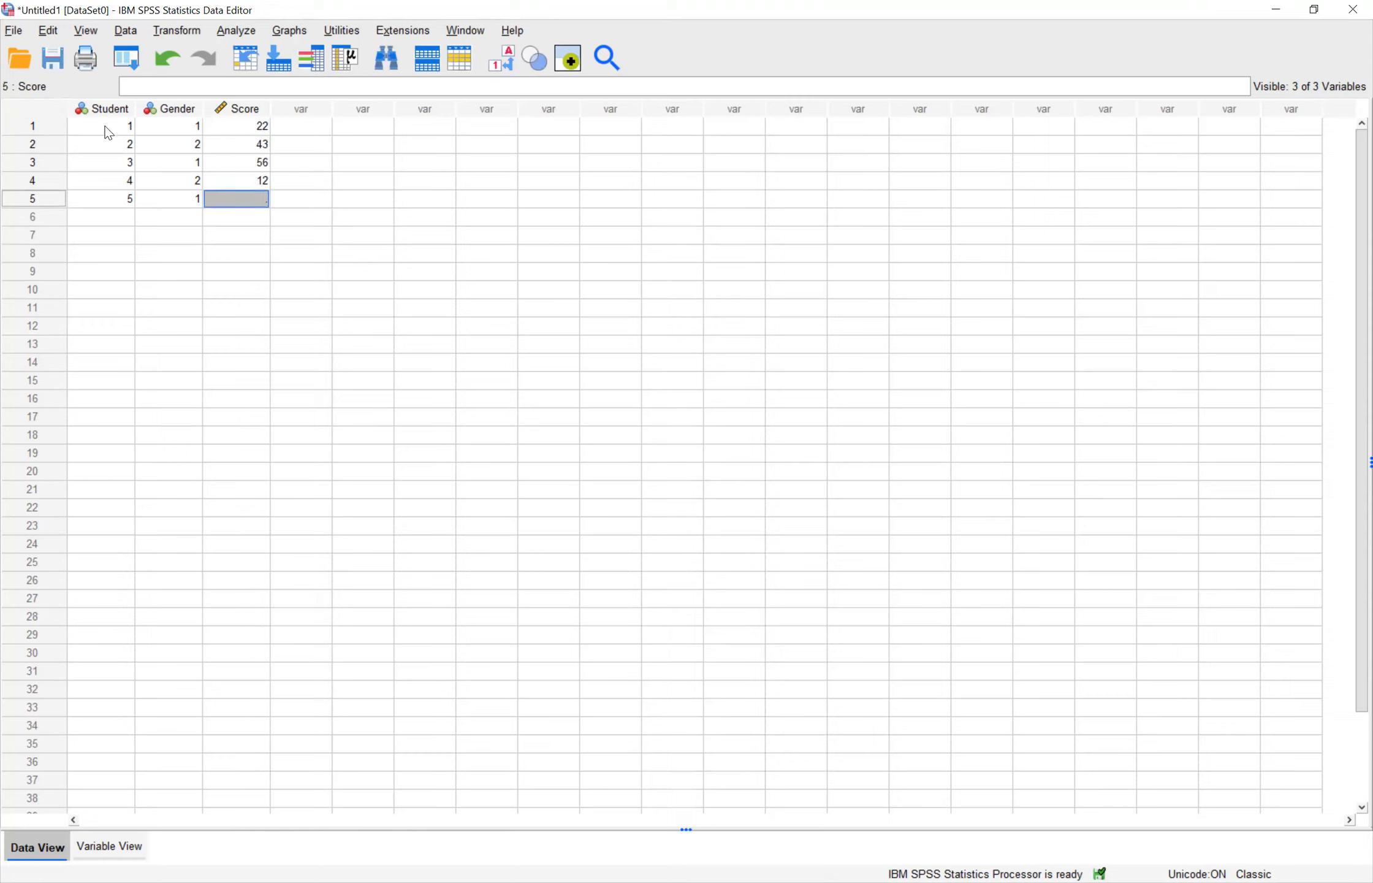
type("76")
key("Return")
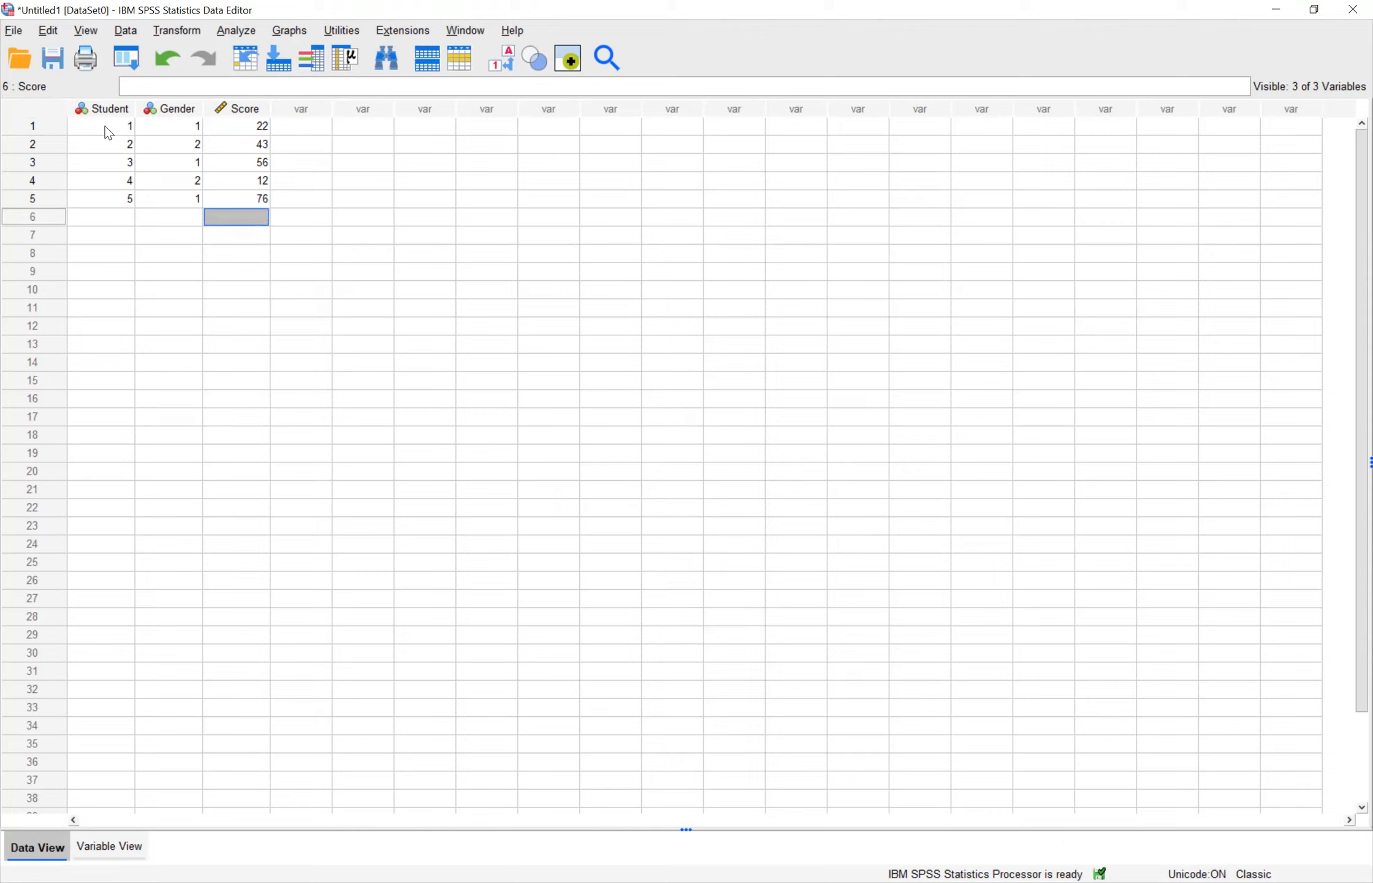
key("Tab")
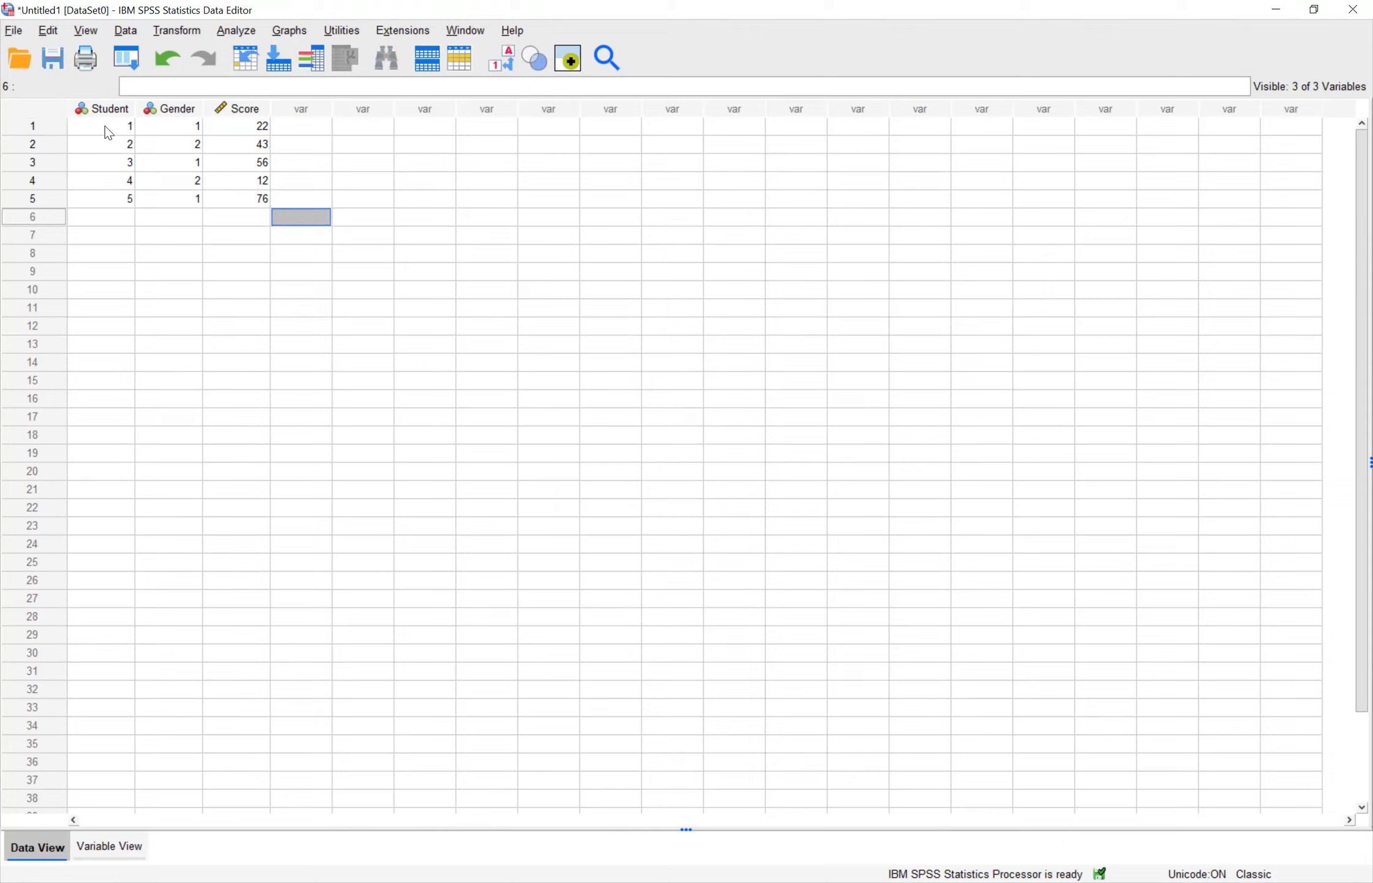
Step: Start a Frequencies analysis from the descriptive statistics and add Gender and Score as its variables
left_click(227, 33)
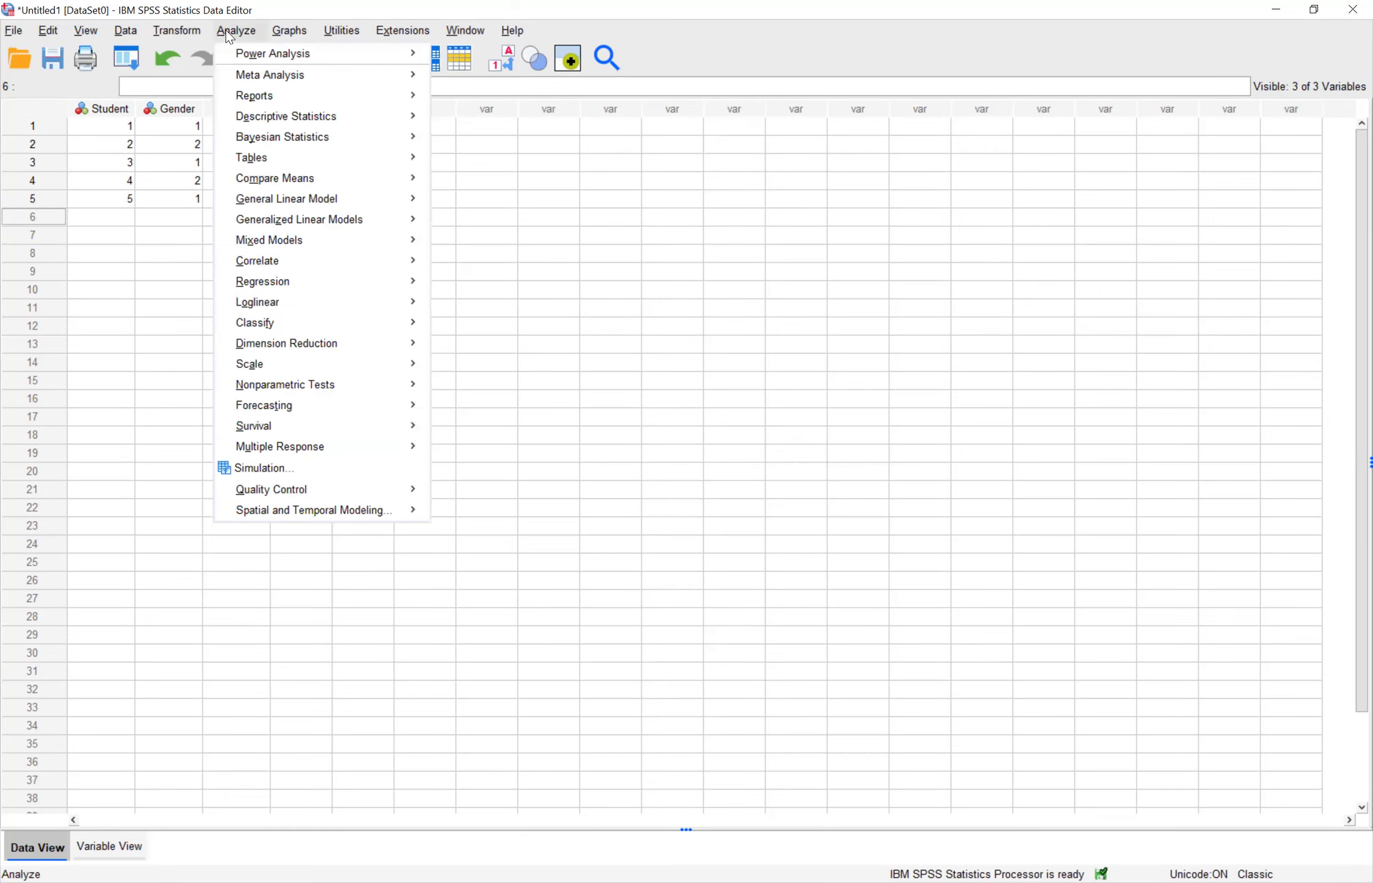
mouse_move(321, 123)
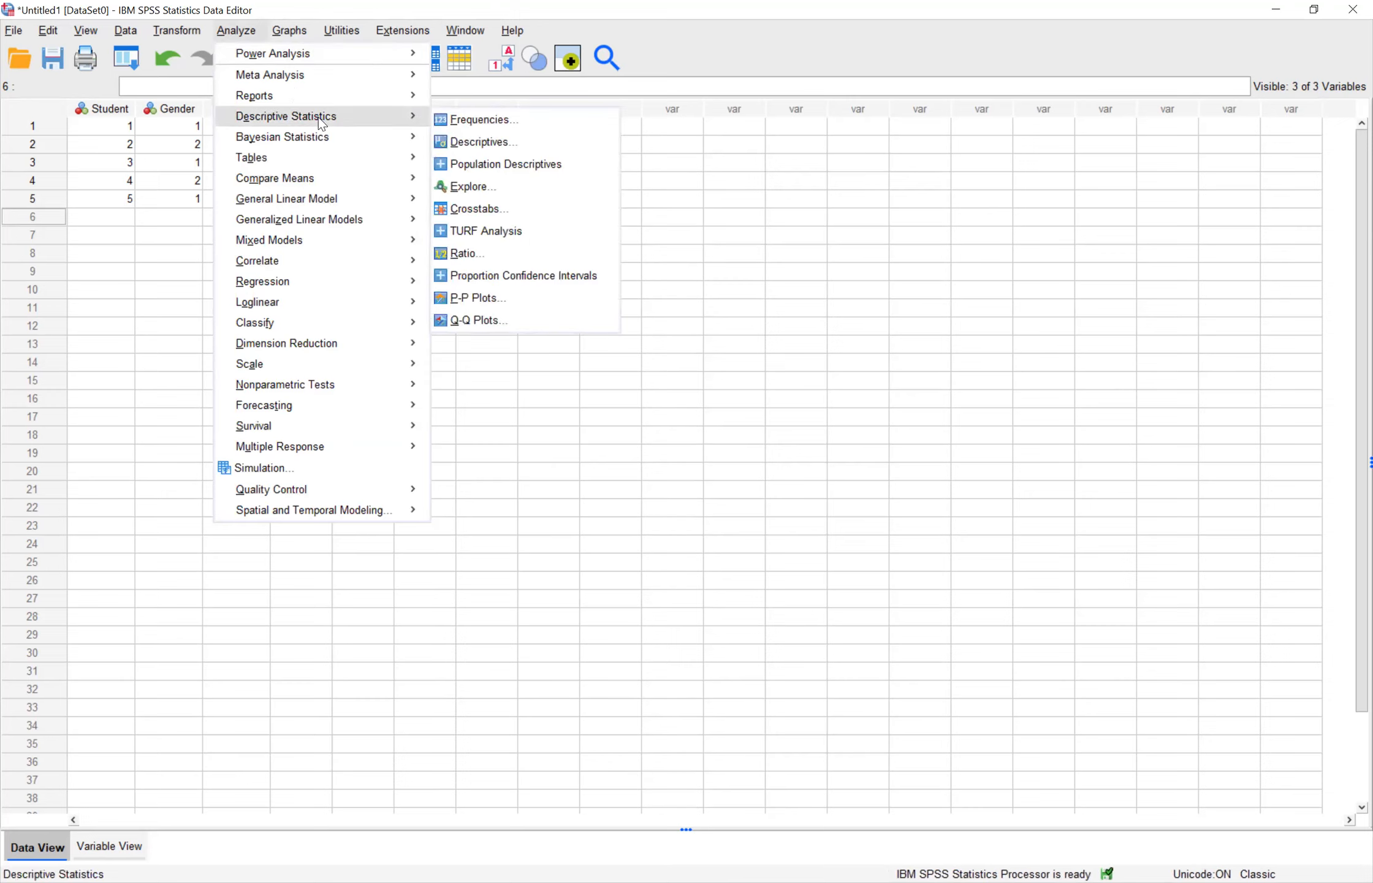
left_click(473, 125)
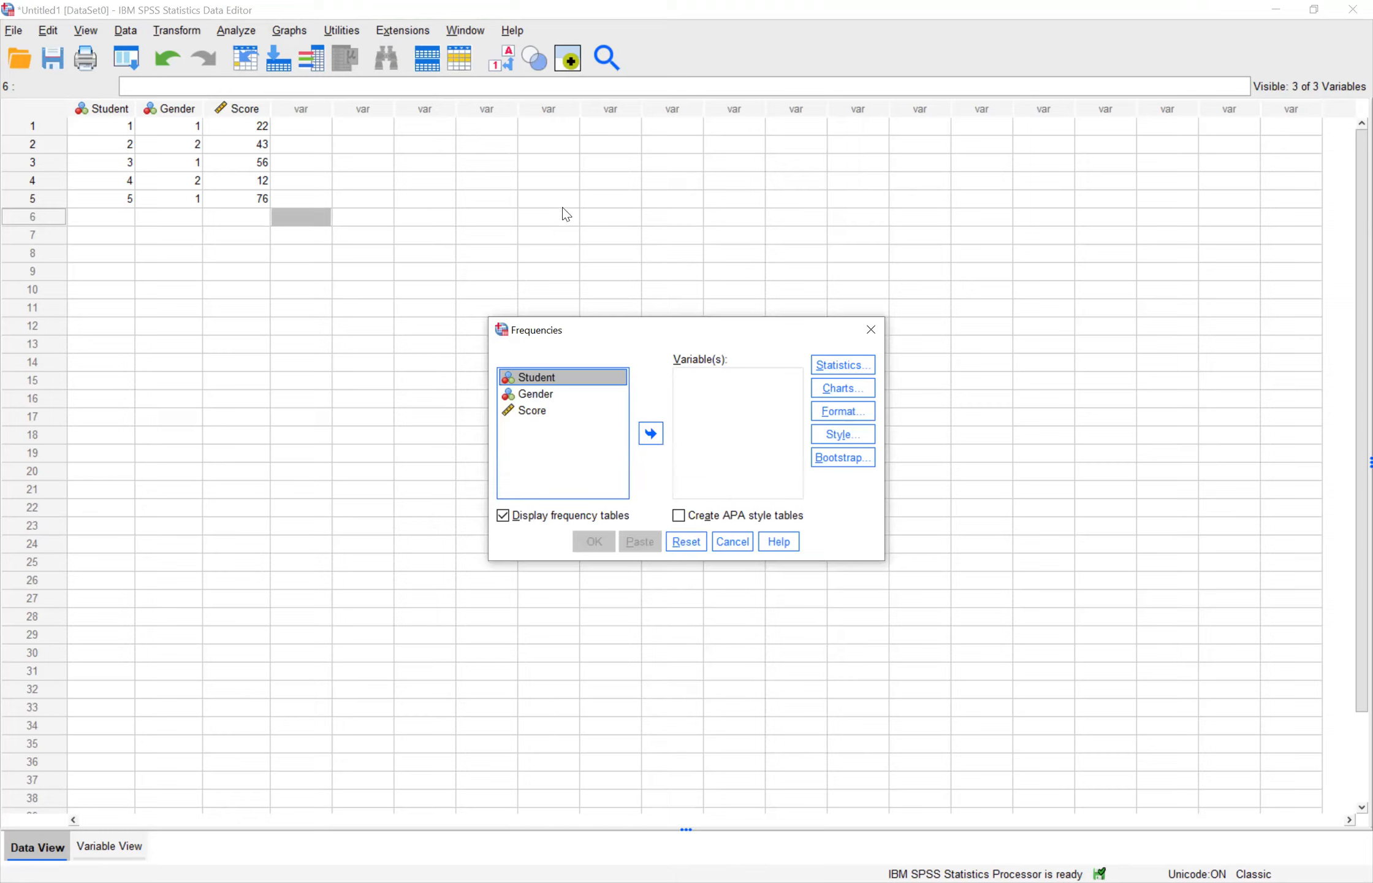
left_click(538, 399)
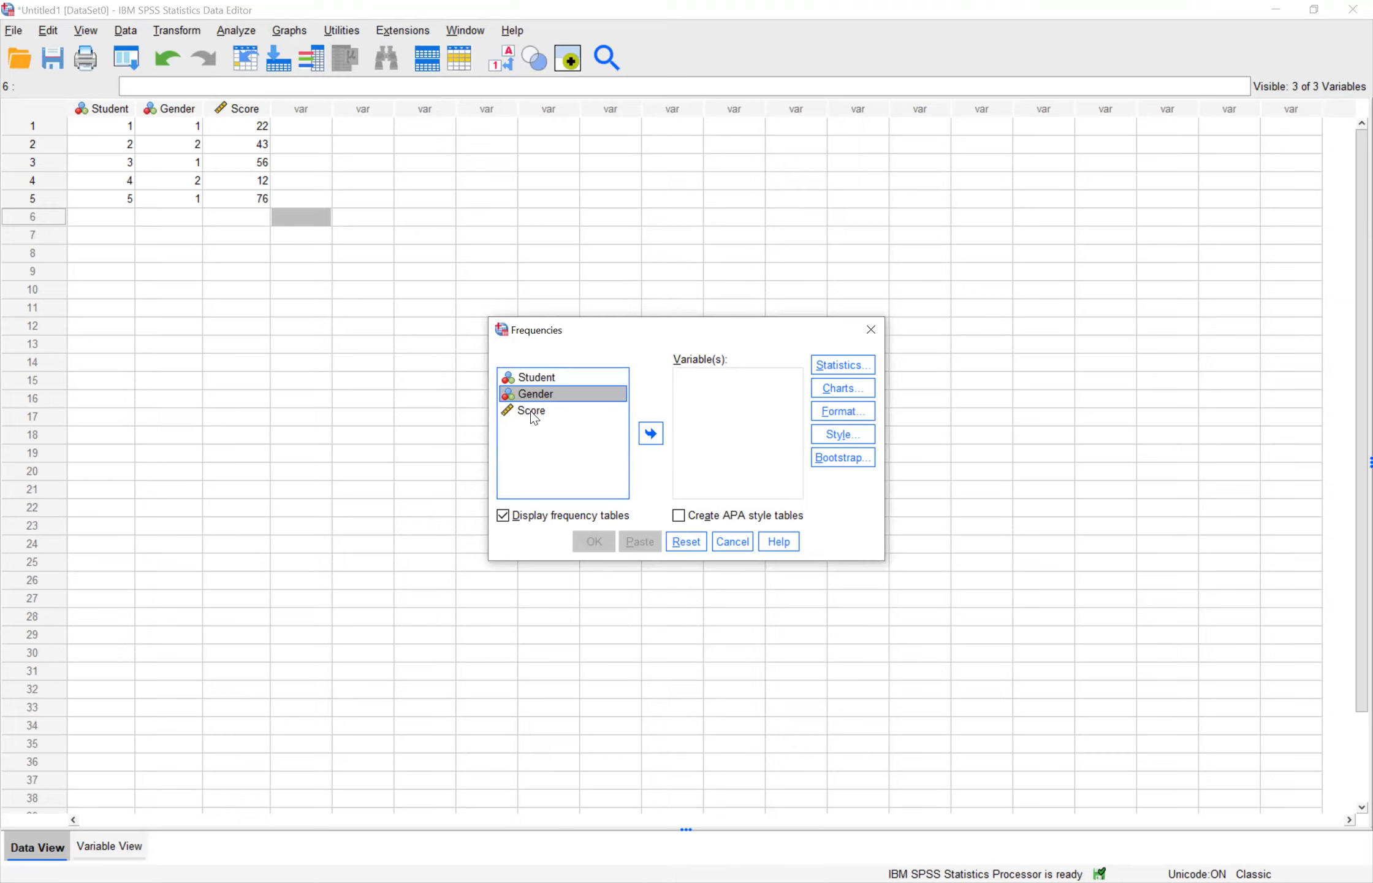
left_click(534, 412, "shift")
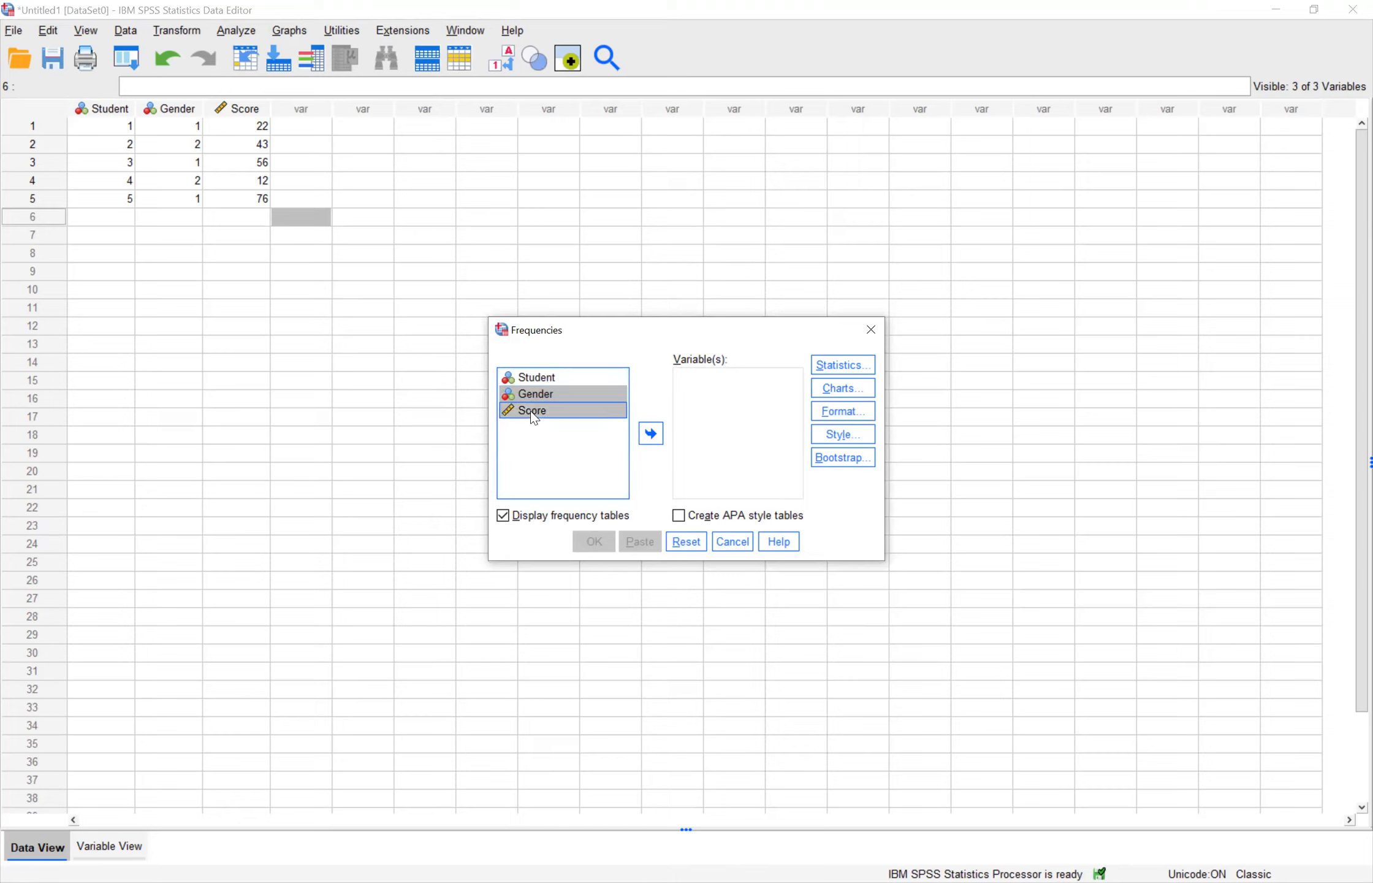
left_click(653, 434)
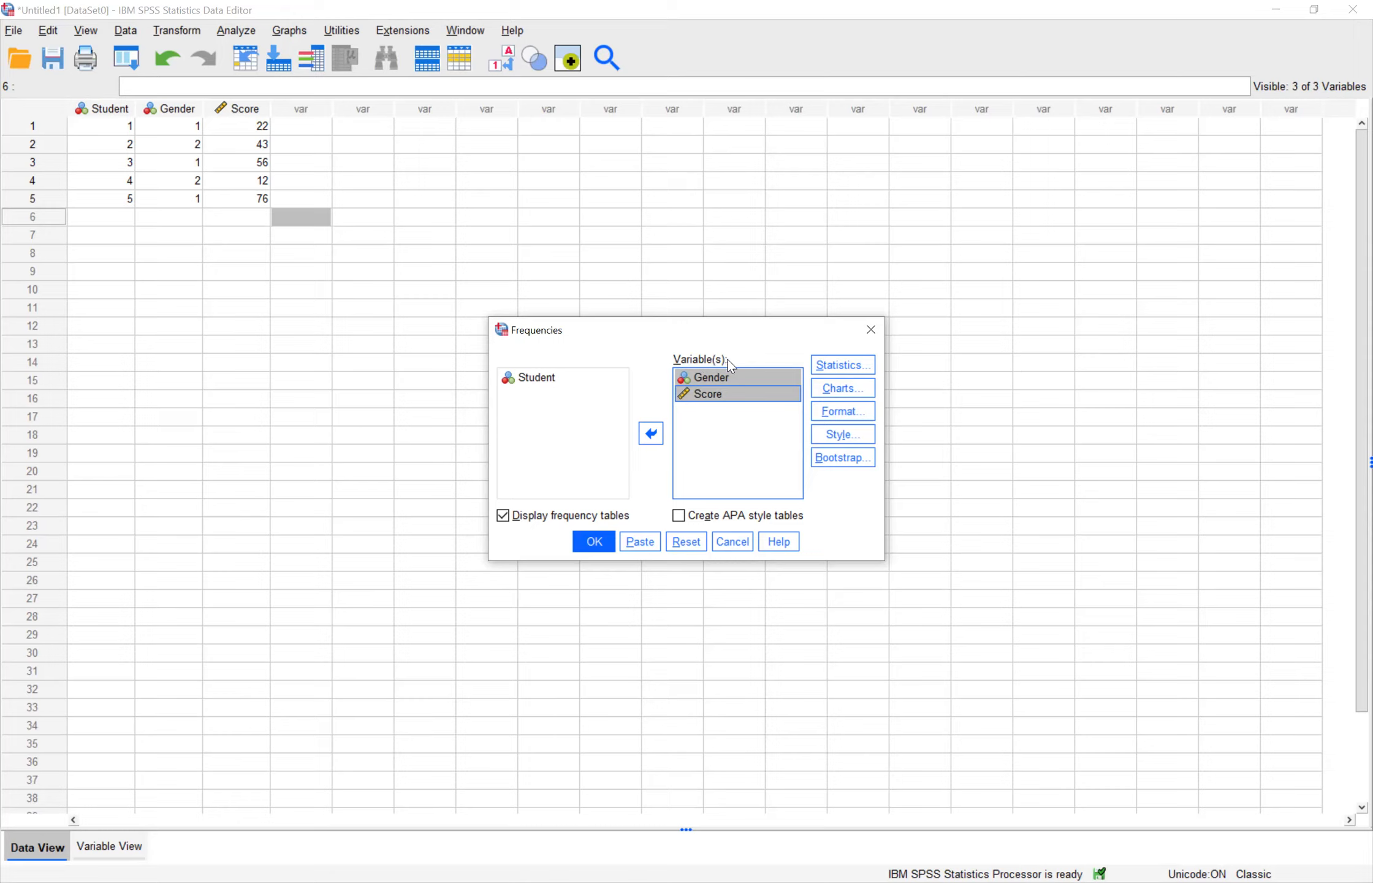
Step: Request the dispersion statistics standard deviation, variance, range, minimum, maximum and S.E. mean for the Frequencies analysis
left_click(843, 368)
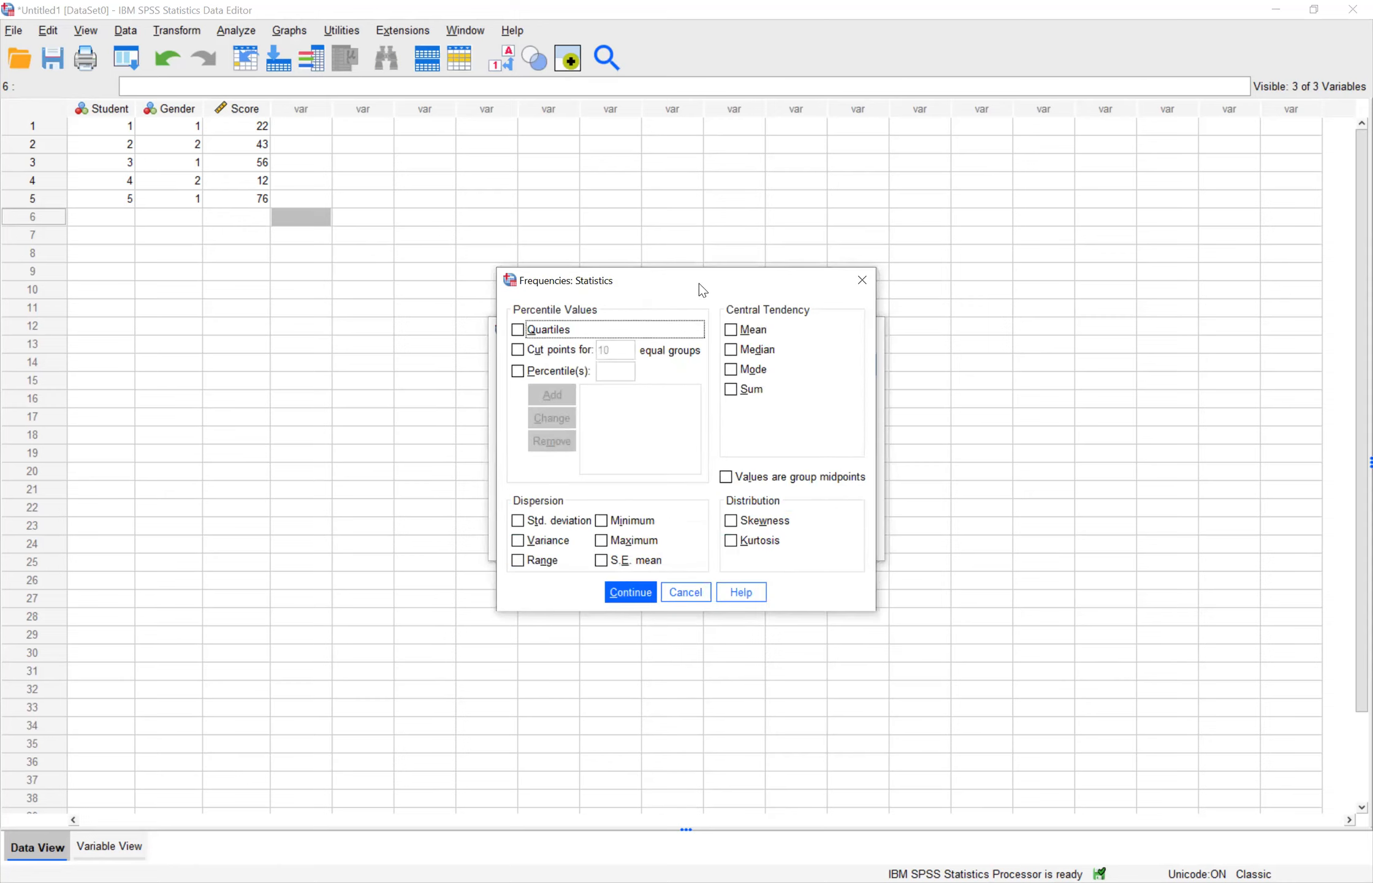
left_click(518, 522)
left_click(518, 541)
left_click(518, 561)
left_click(602, 521)
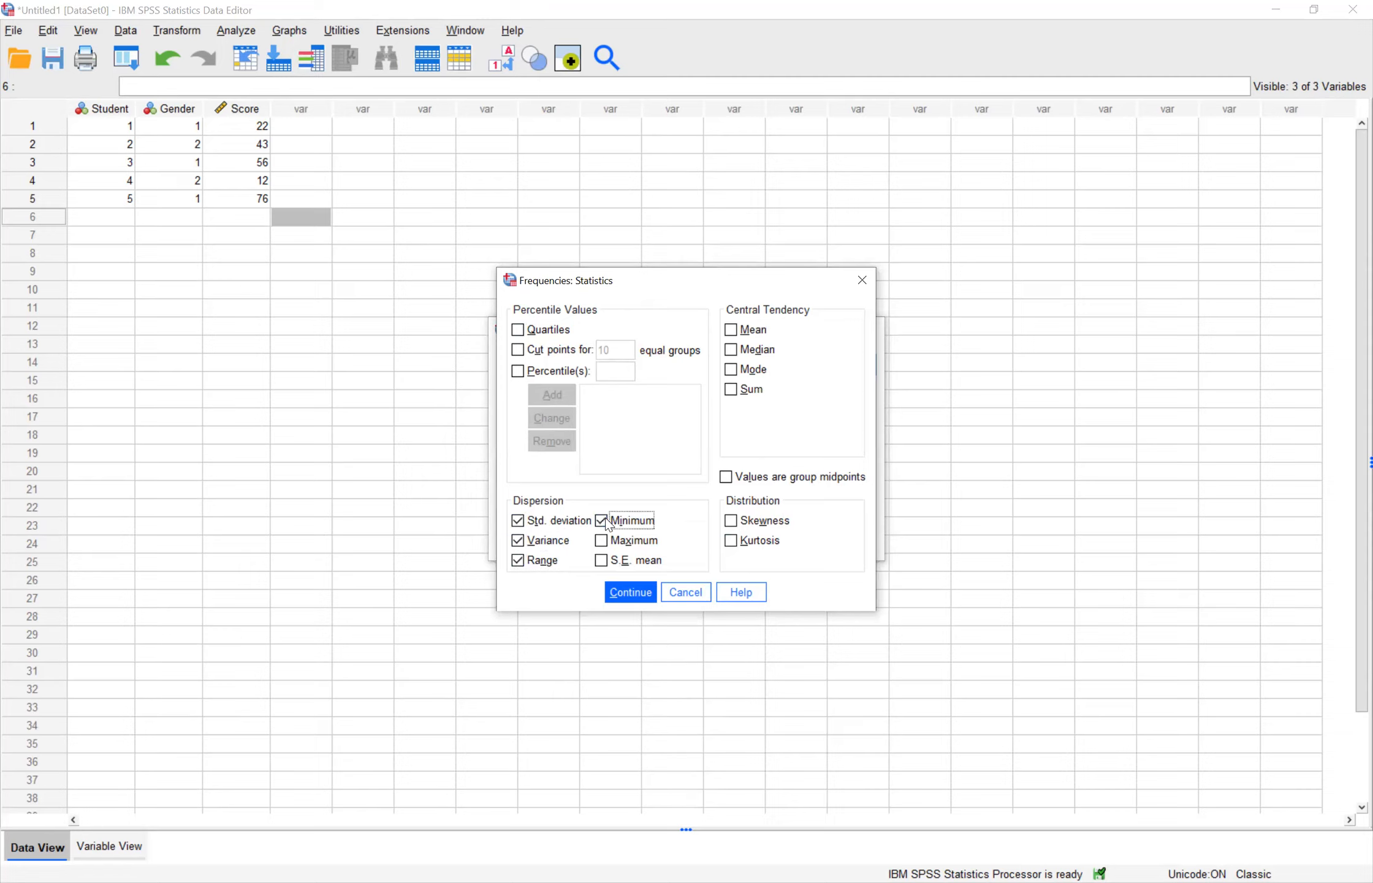
left_click(602, 540)
left_click(600, 562)
Step: Add the mean, median, mode, sum, skewness and kurtosis to the requested statistics and accept the selection
left_click(731, 337)
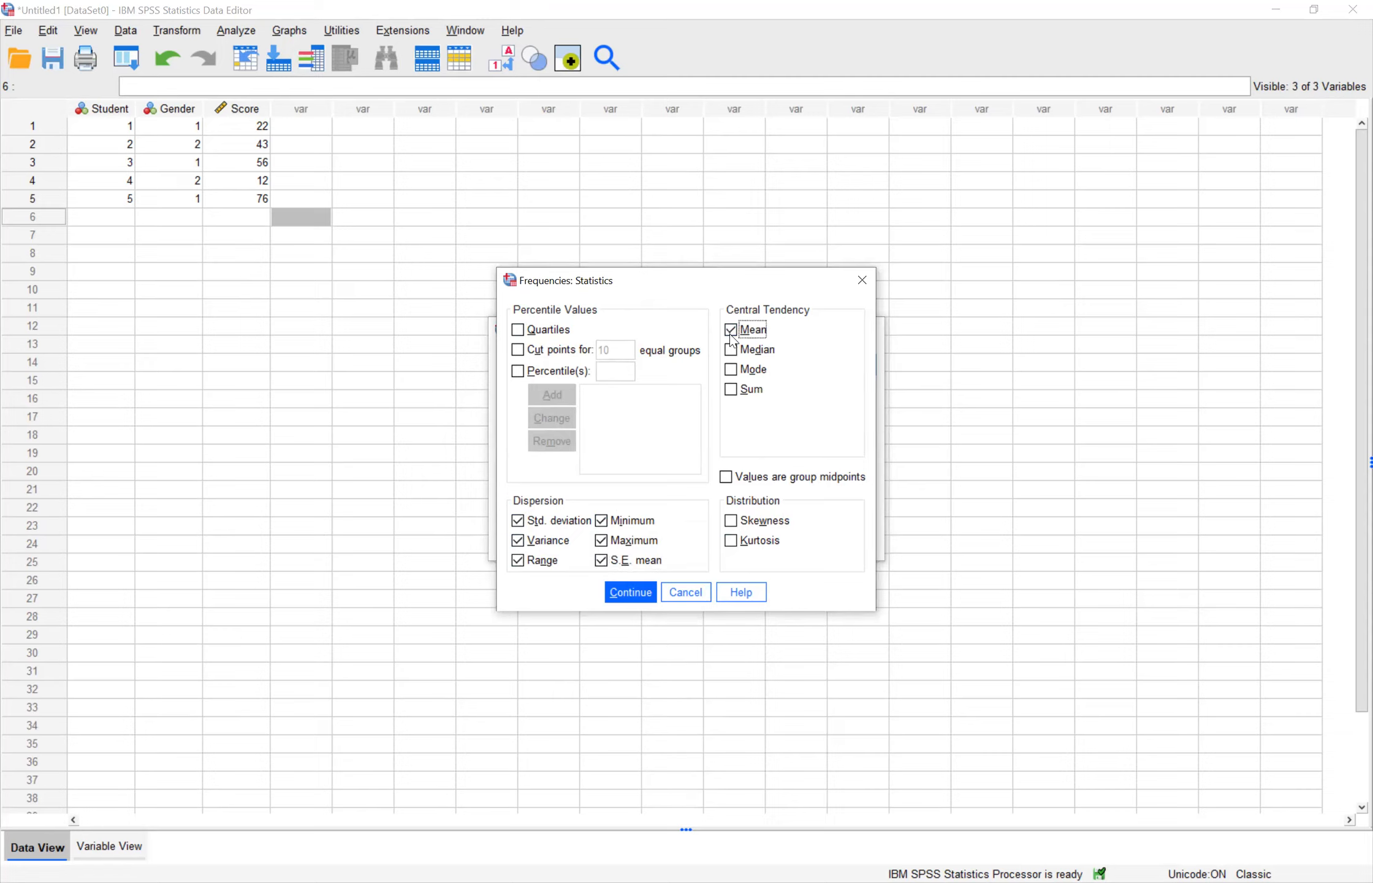
left_click(731, 369)
left_click(733, 391)
left_click(733, 523)
left_click(731, 542)
left_click(629, 592)
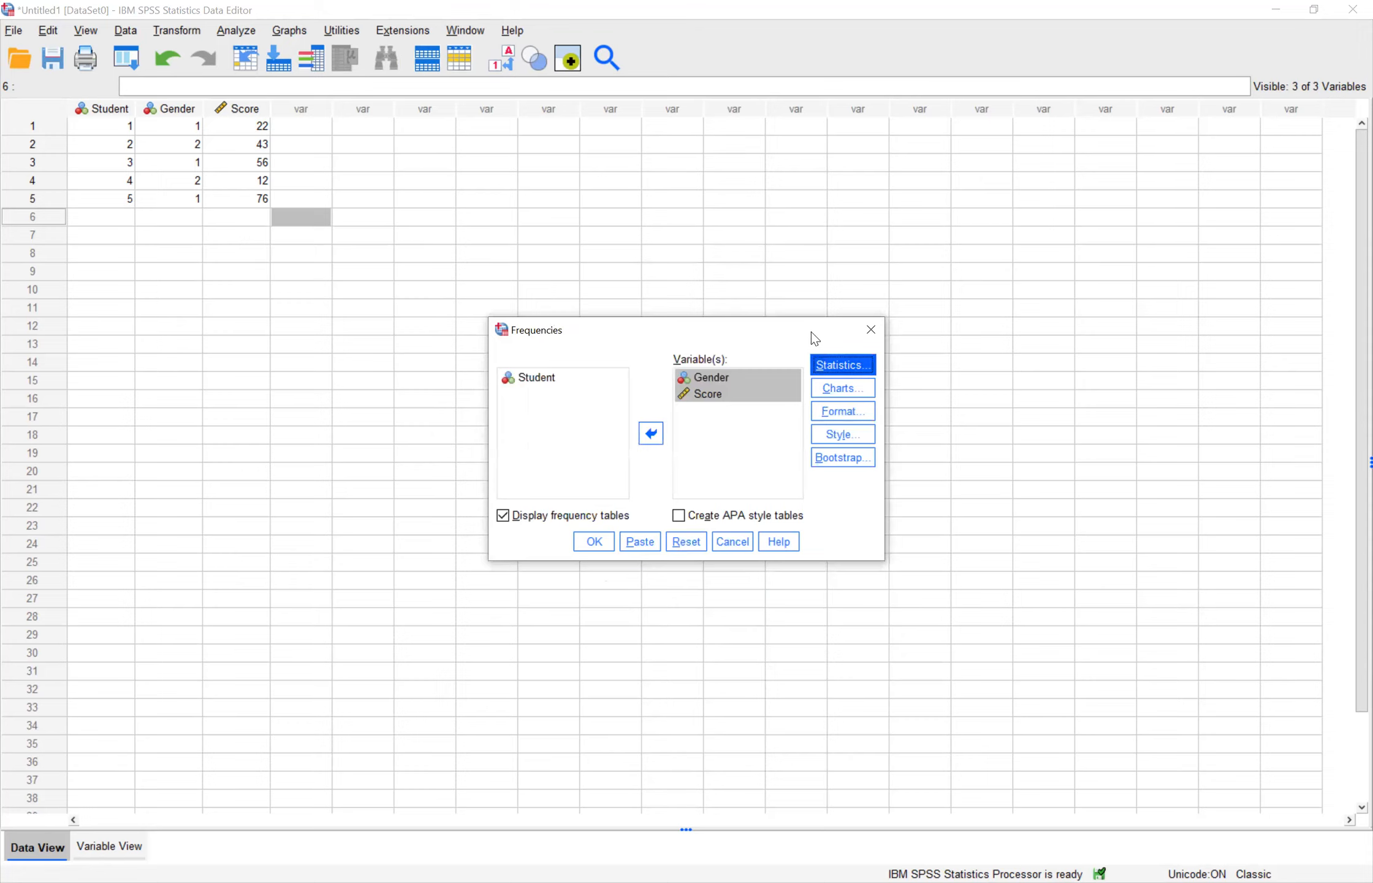
Step: Choose histograms with a normal curve as the chart type and run the Frequencies analysis
left_click(843, 392)
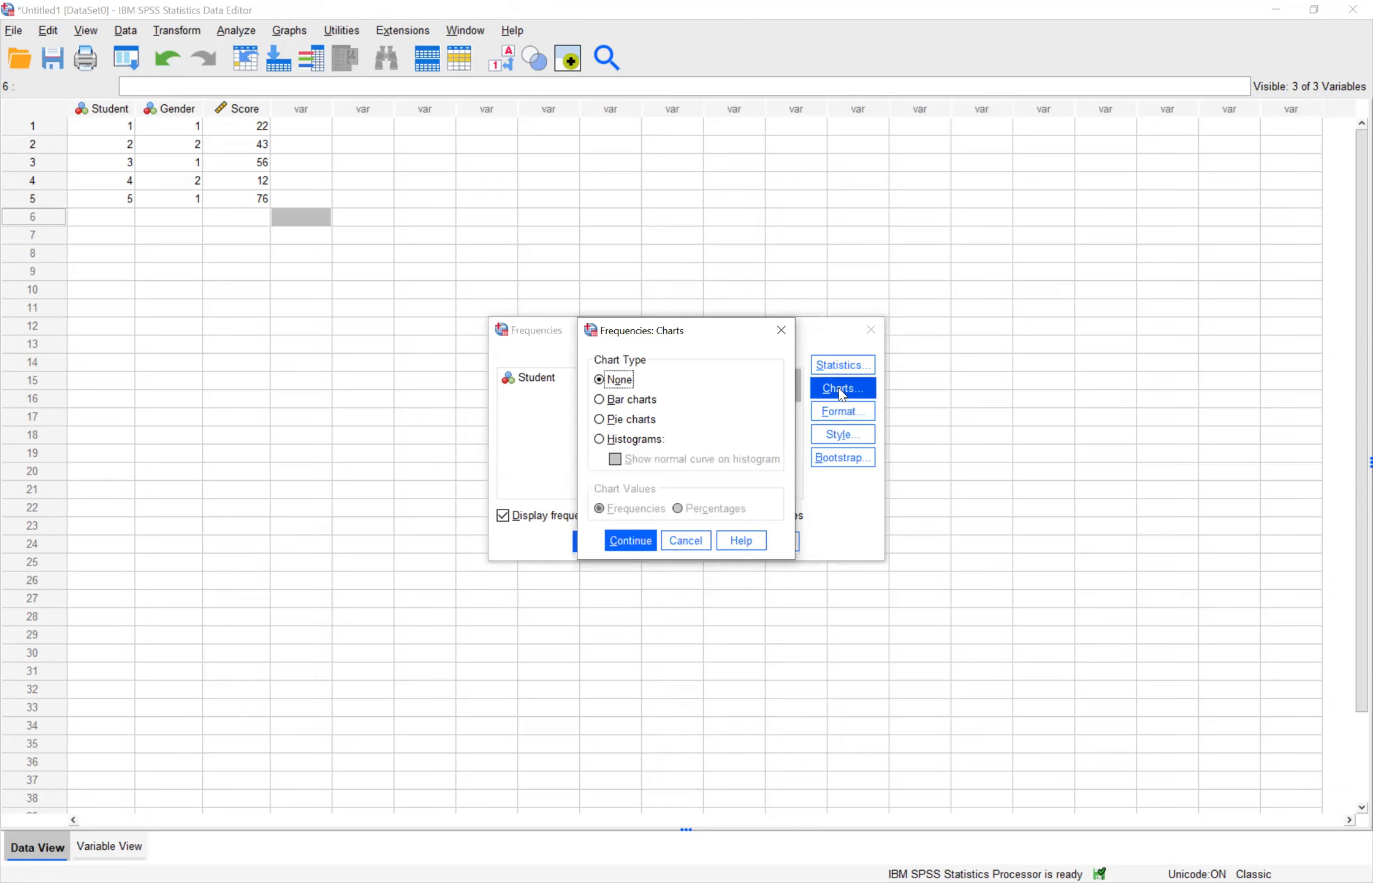
left_click(601, 440)
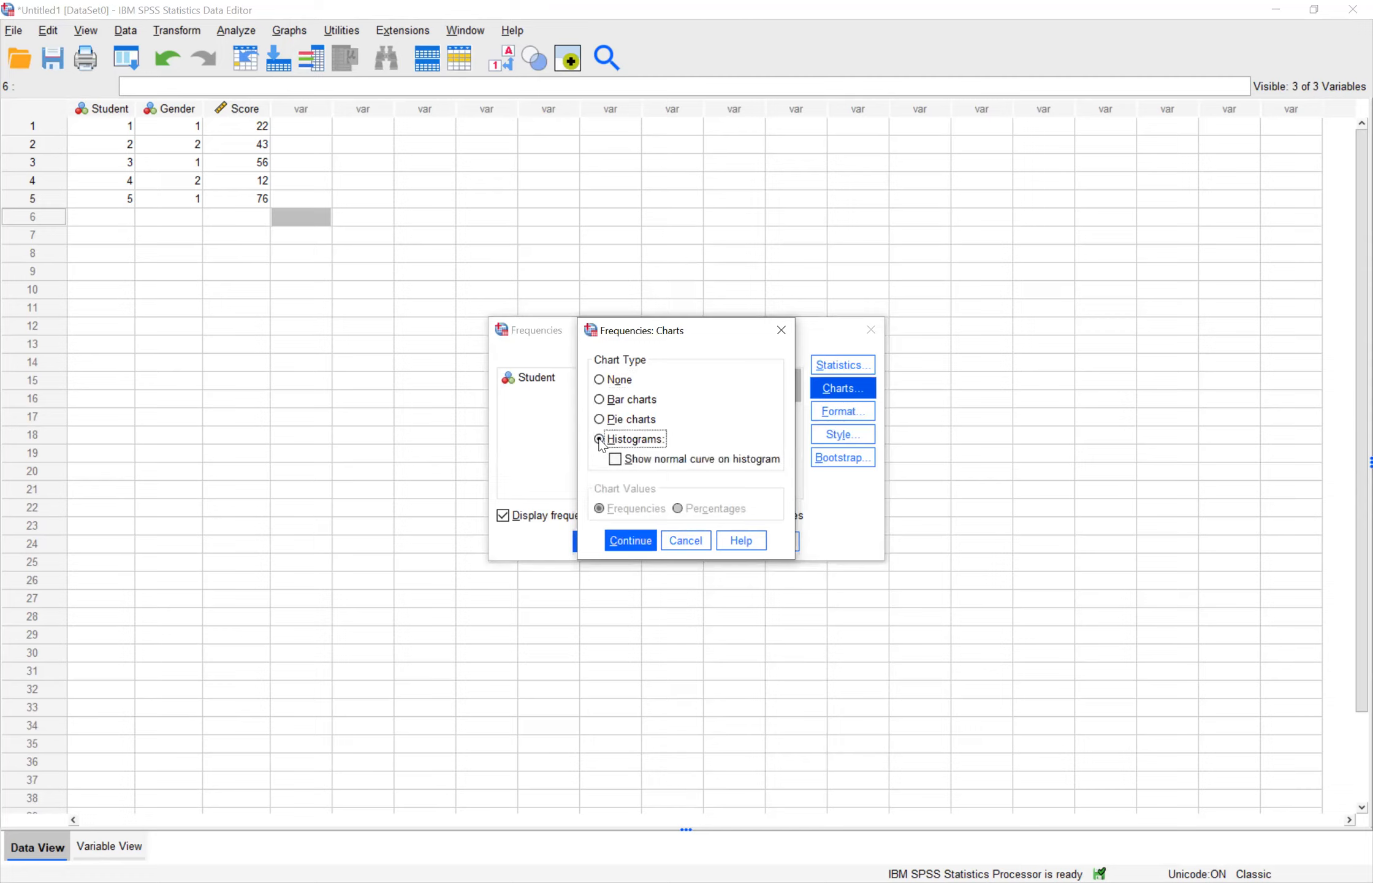
left_click(621, 467)
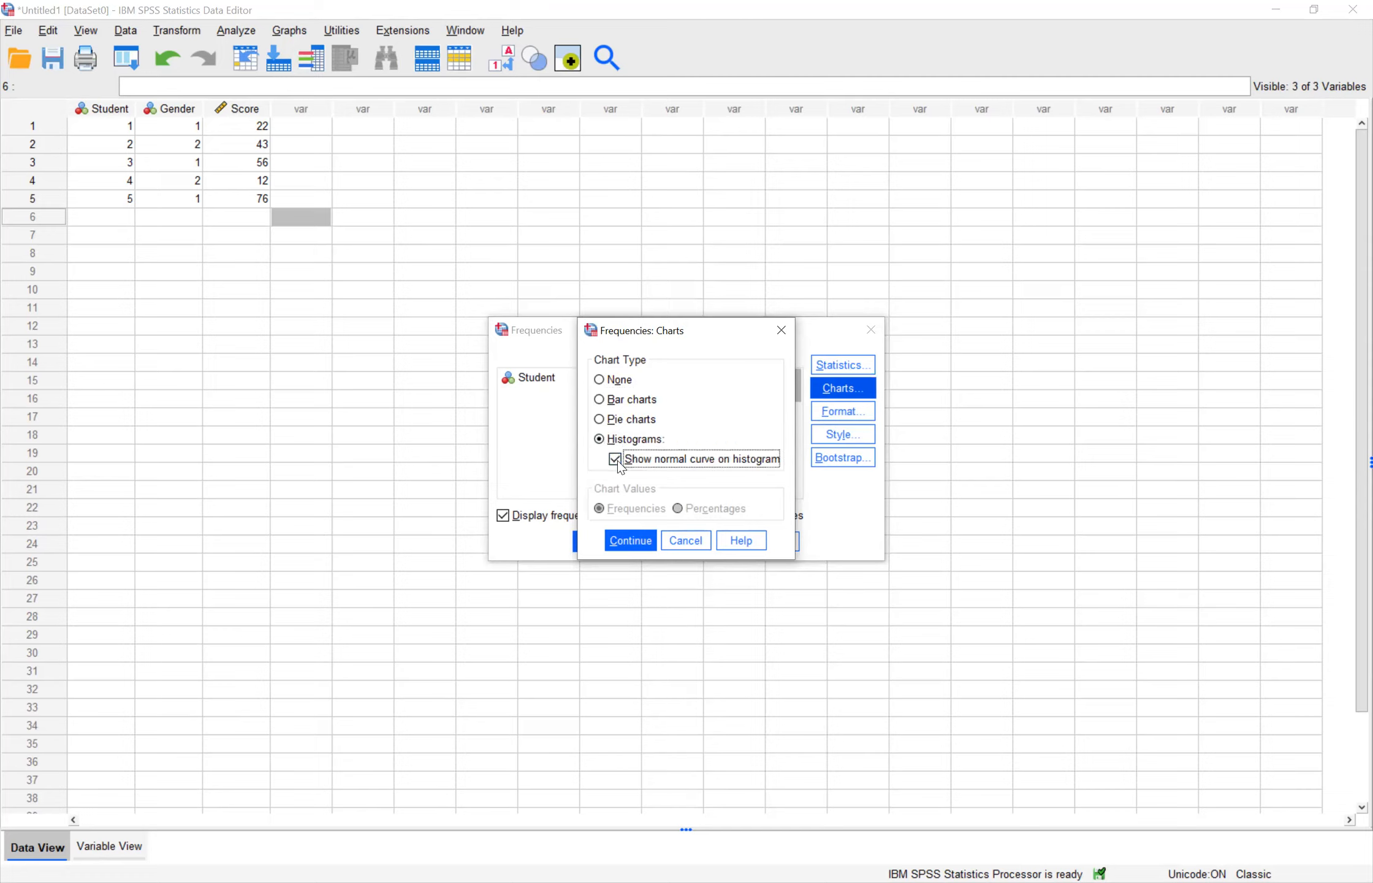
left_click(624, 543)
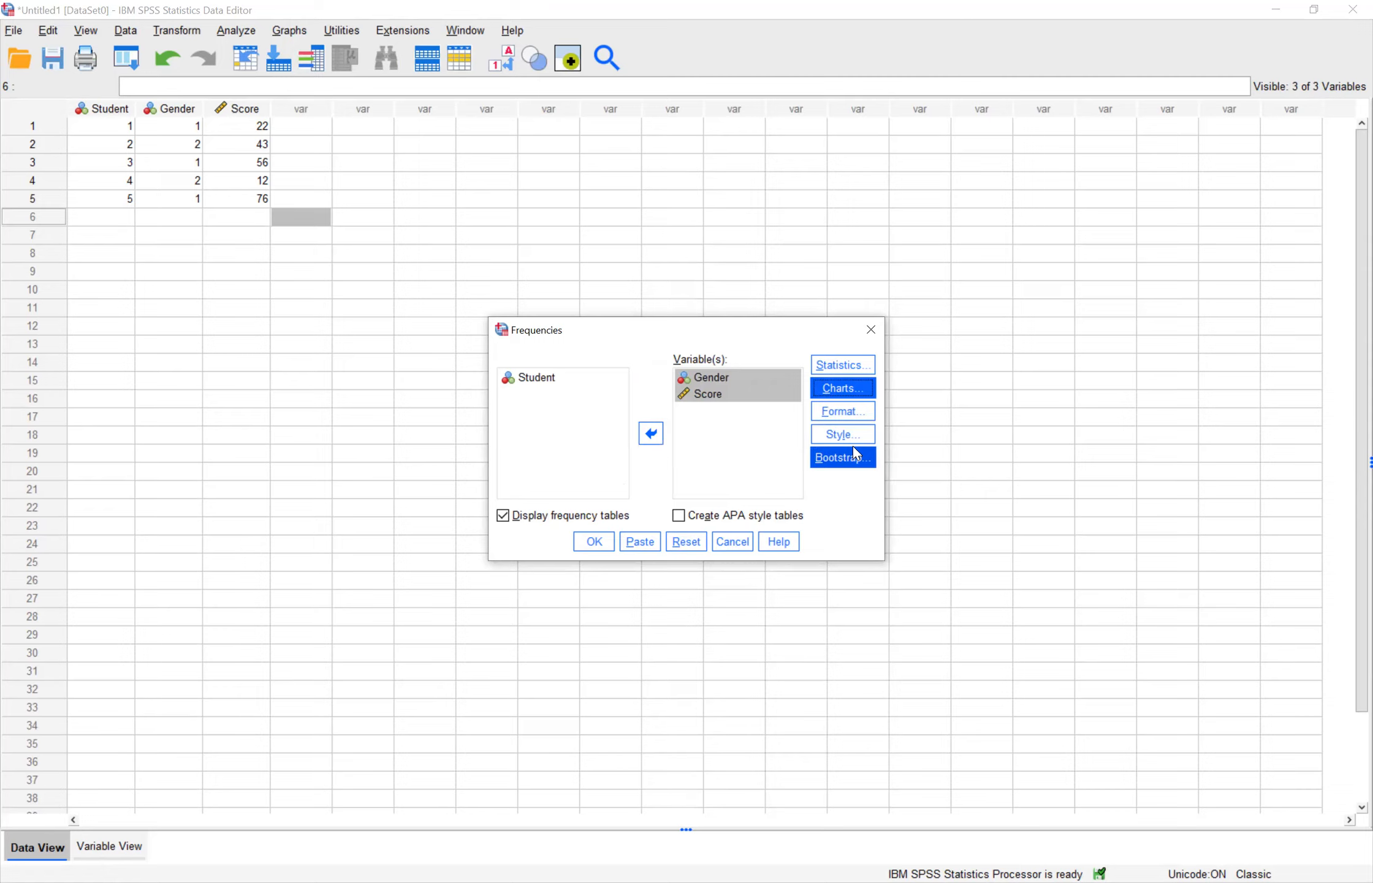
left_click(594, 542)
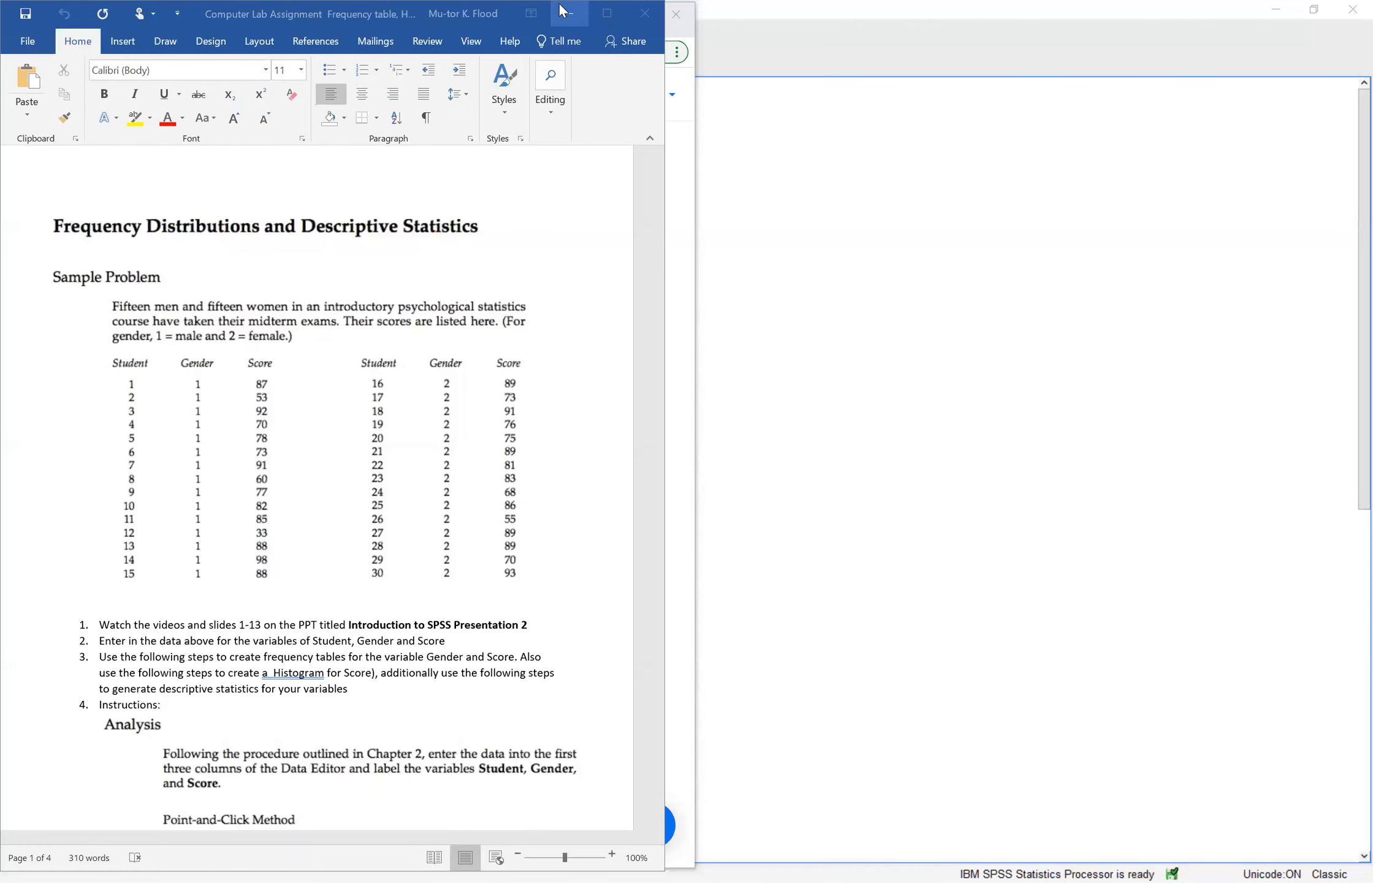
Step: Bring the output viewer to the front and examine the statistics table, the frequency tables and the Gender and Score histograms
left_click(565, 12)
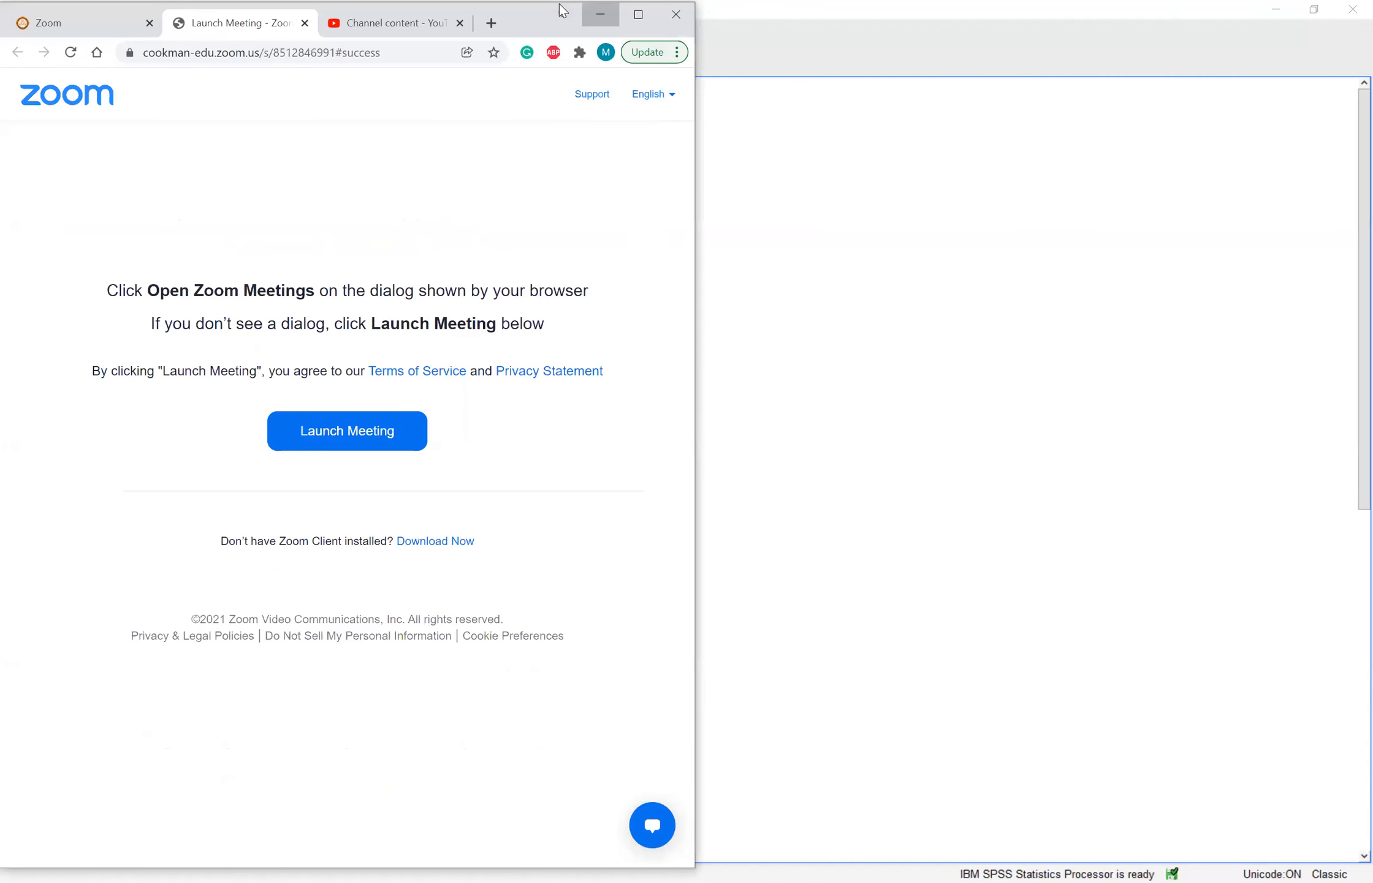
left_click(948, 152)
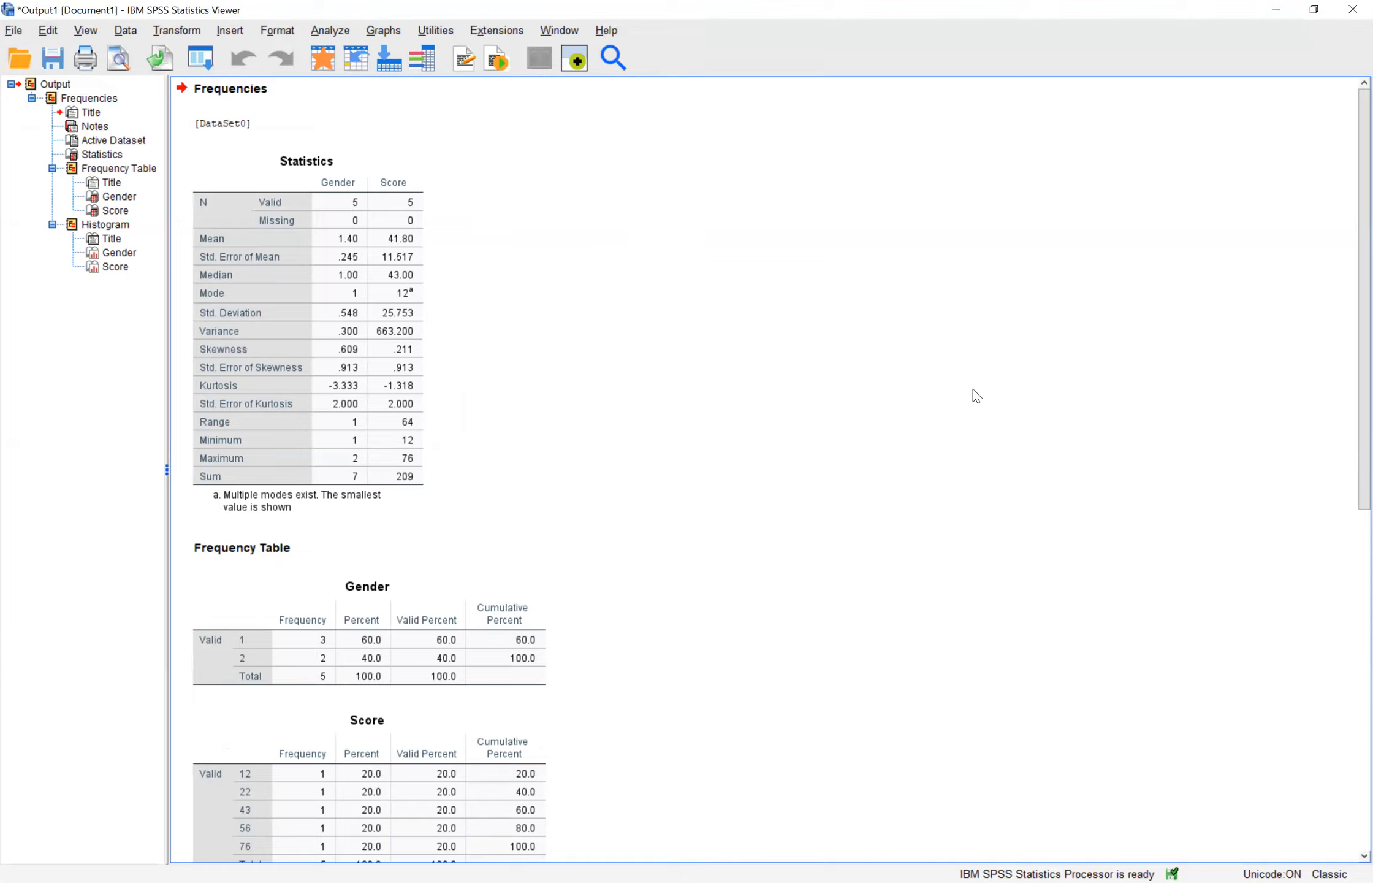
left_click(221, 228)
scroll(1351, 344, "down", 5)
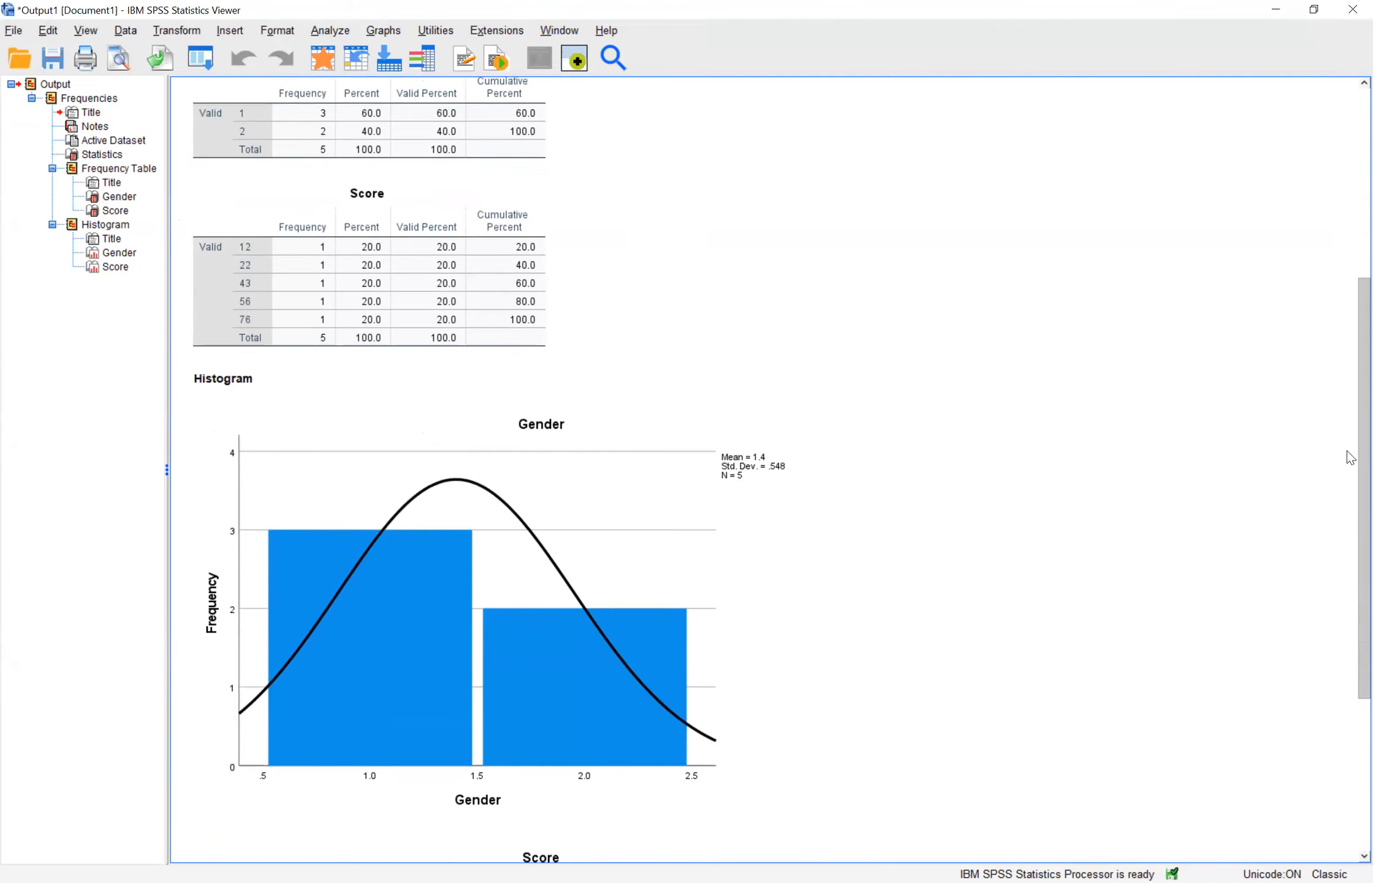
scroll(1350, 456, "down", 3)
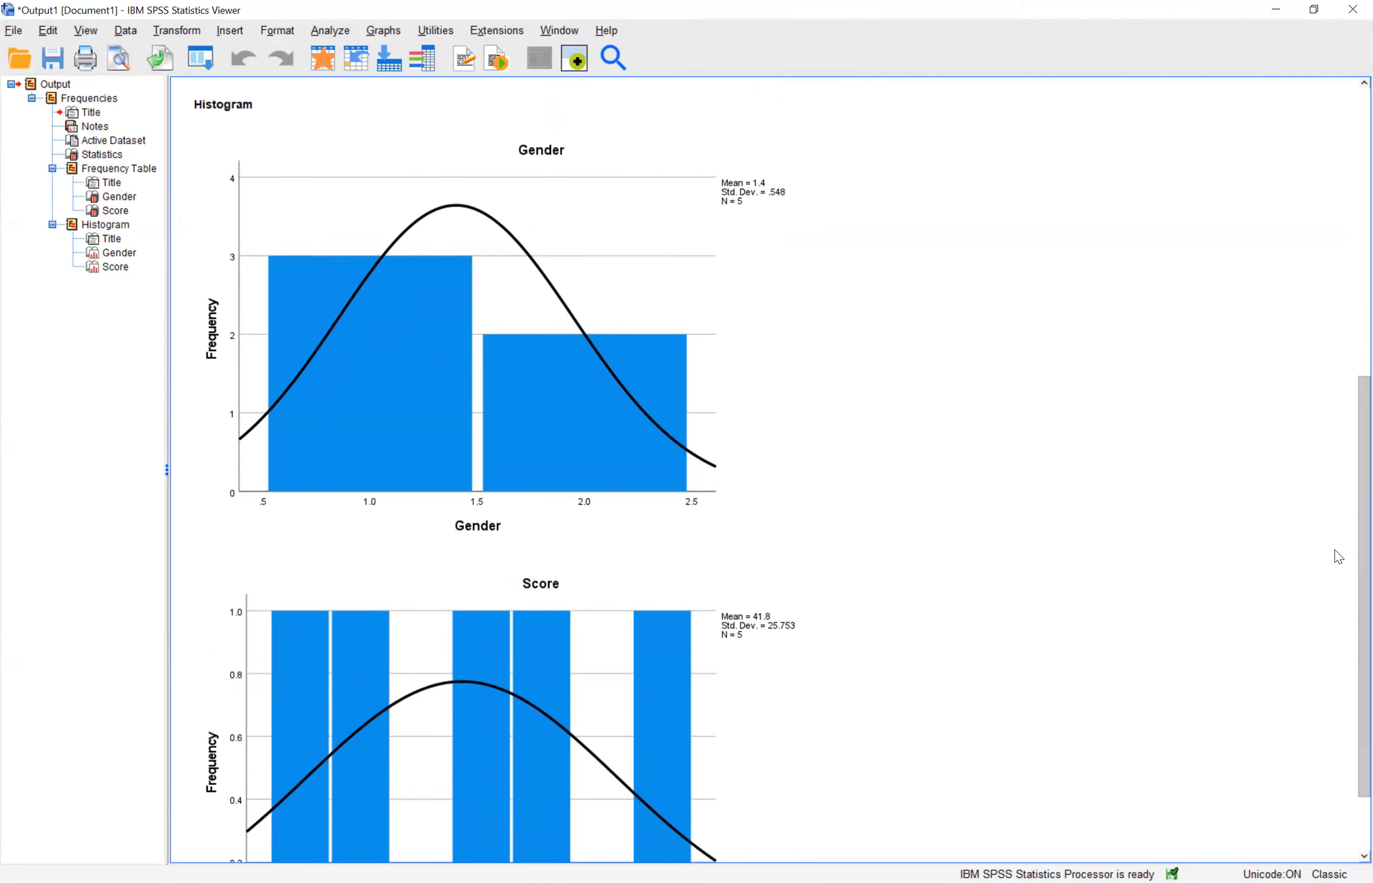
left_click(849, 511)
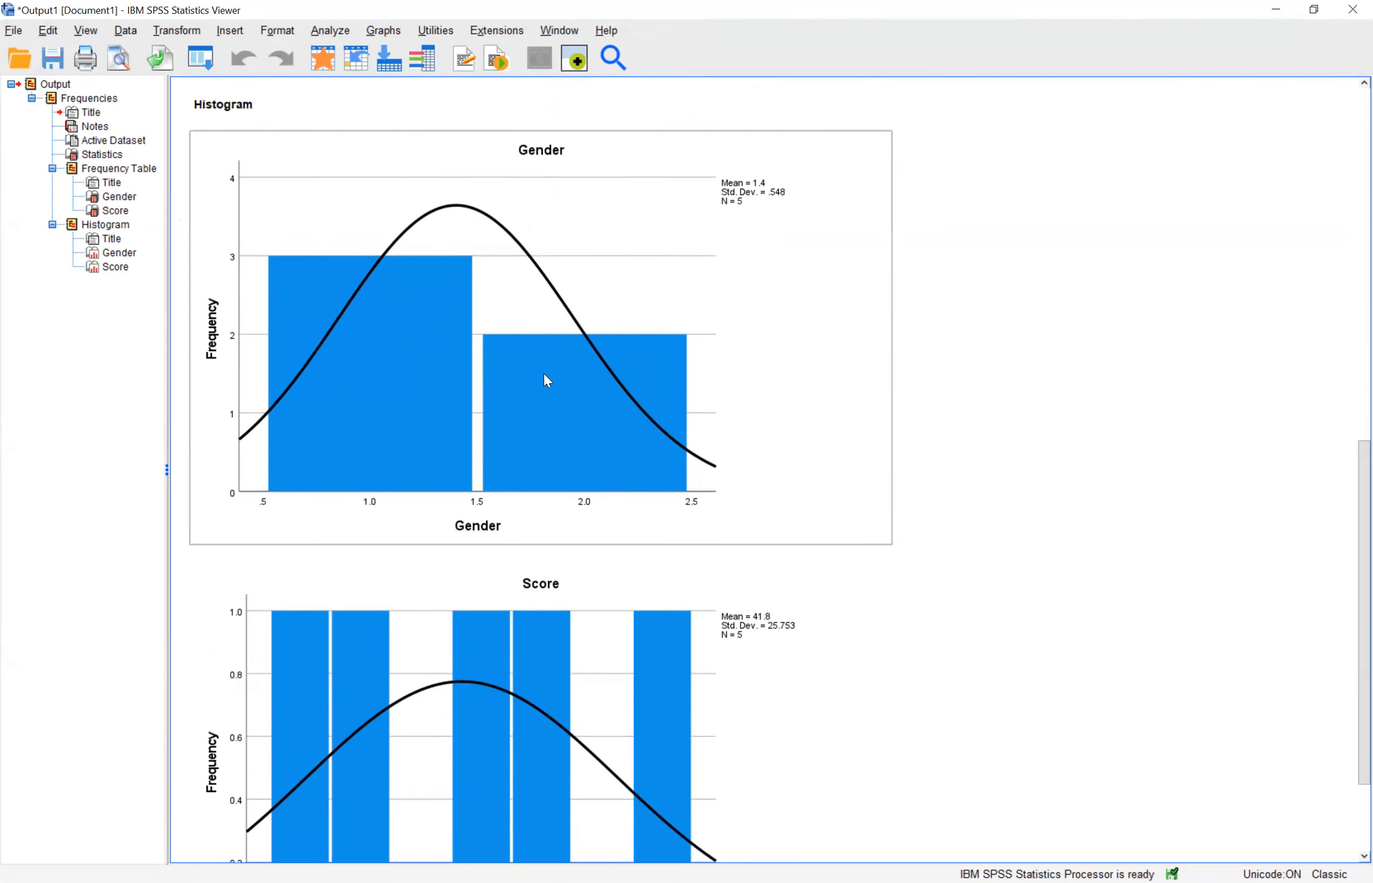
left_click(518, 577)
left_click(968, 576)
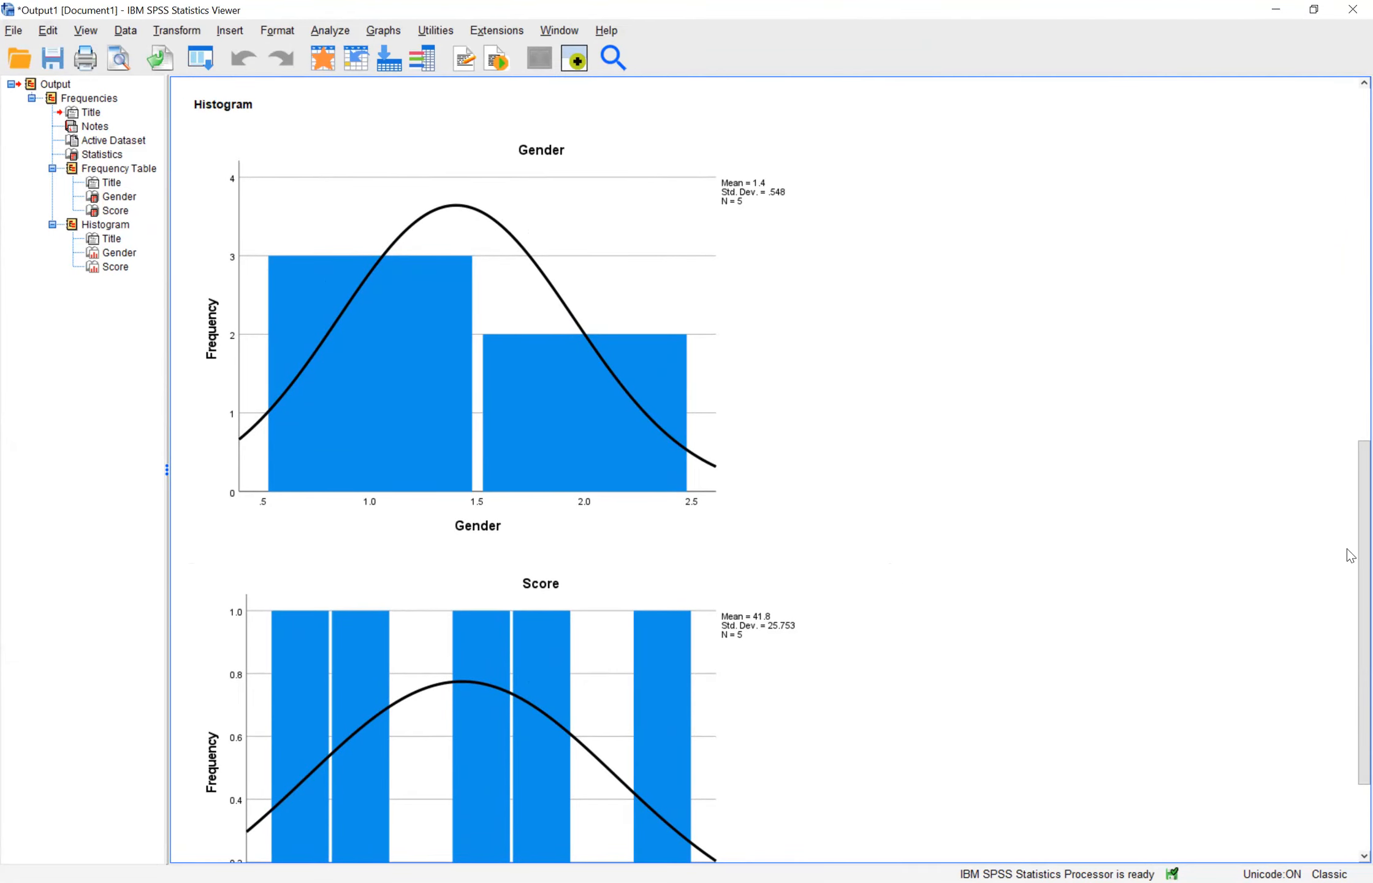
scroll(1350, 580, "down", 3)
left_click(806, 579)
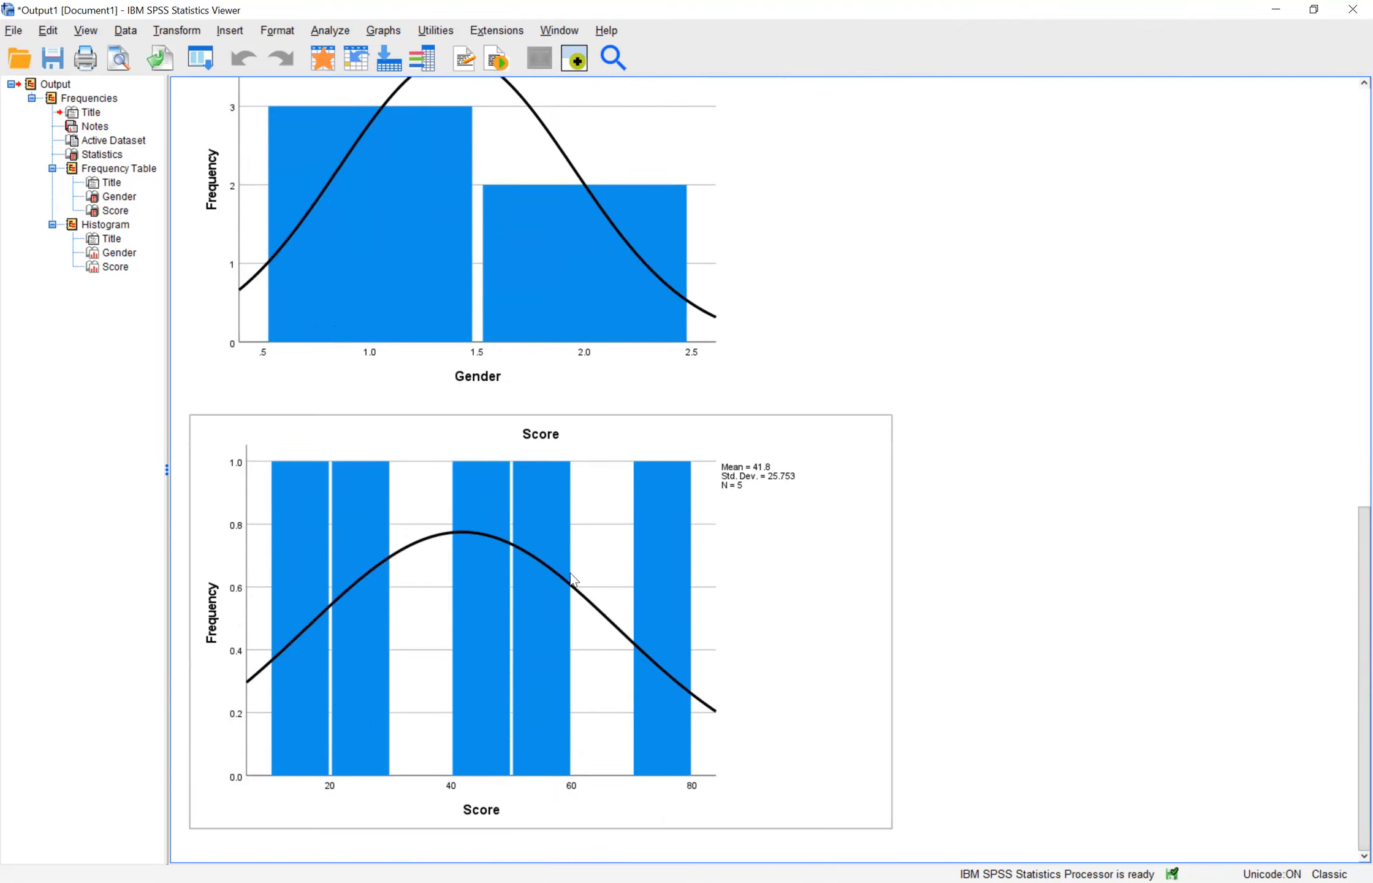
left_click(1333, 548)
left_click_drag(1351, 598, 1350, 182)
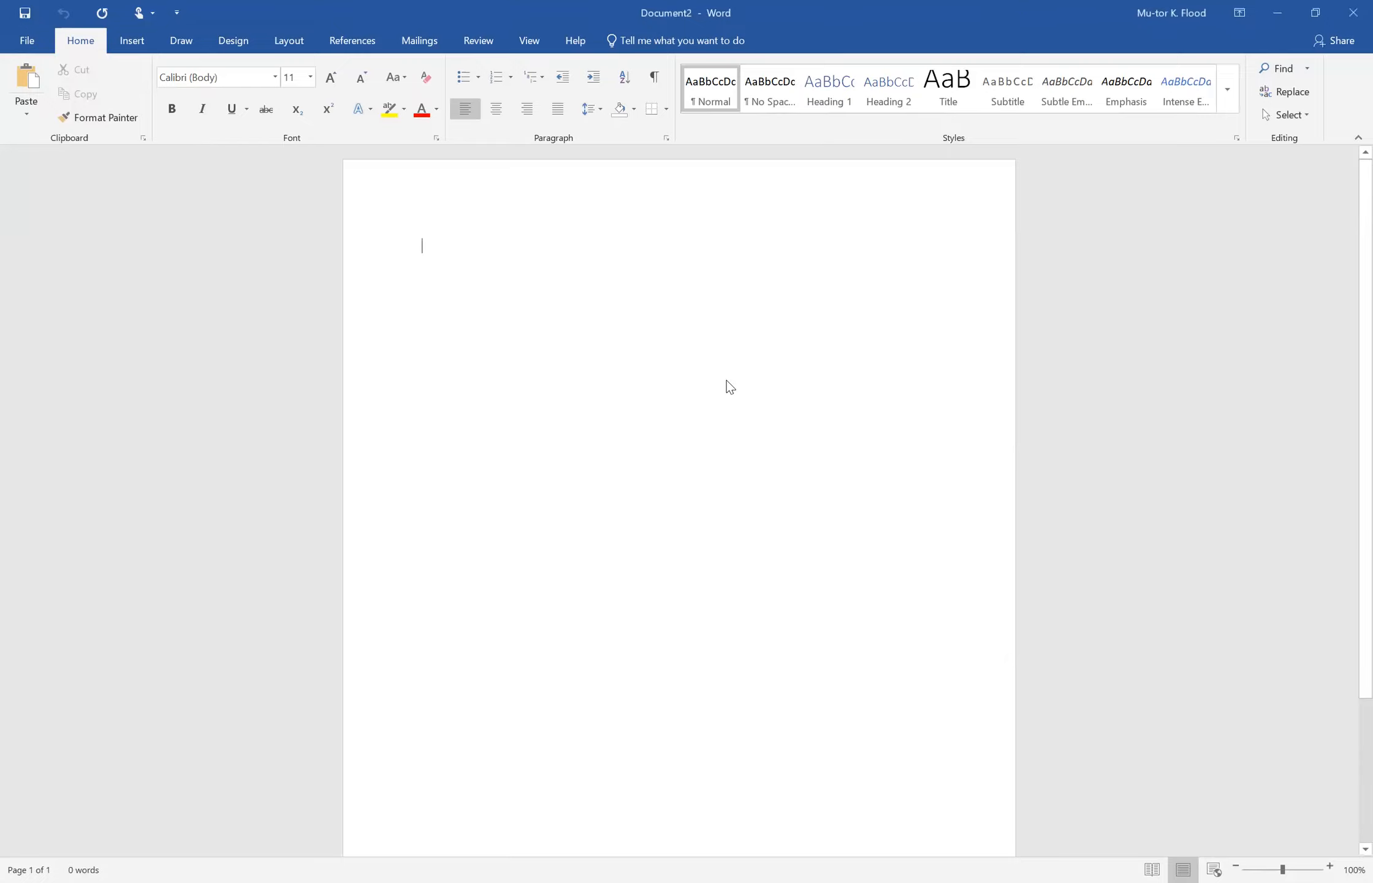
Step: Enter the heading "Computer assignment Descriptive statistics" in the blank Word document and start a new line below it
type("C")
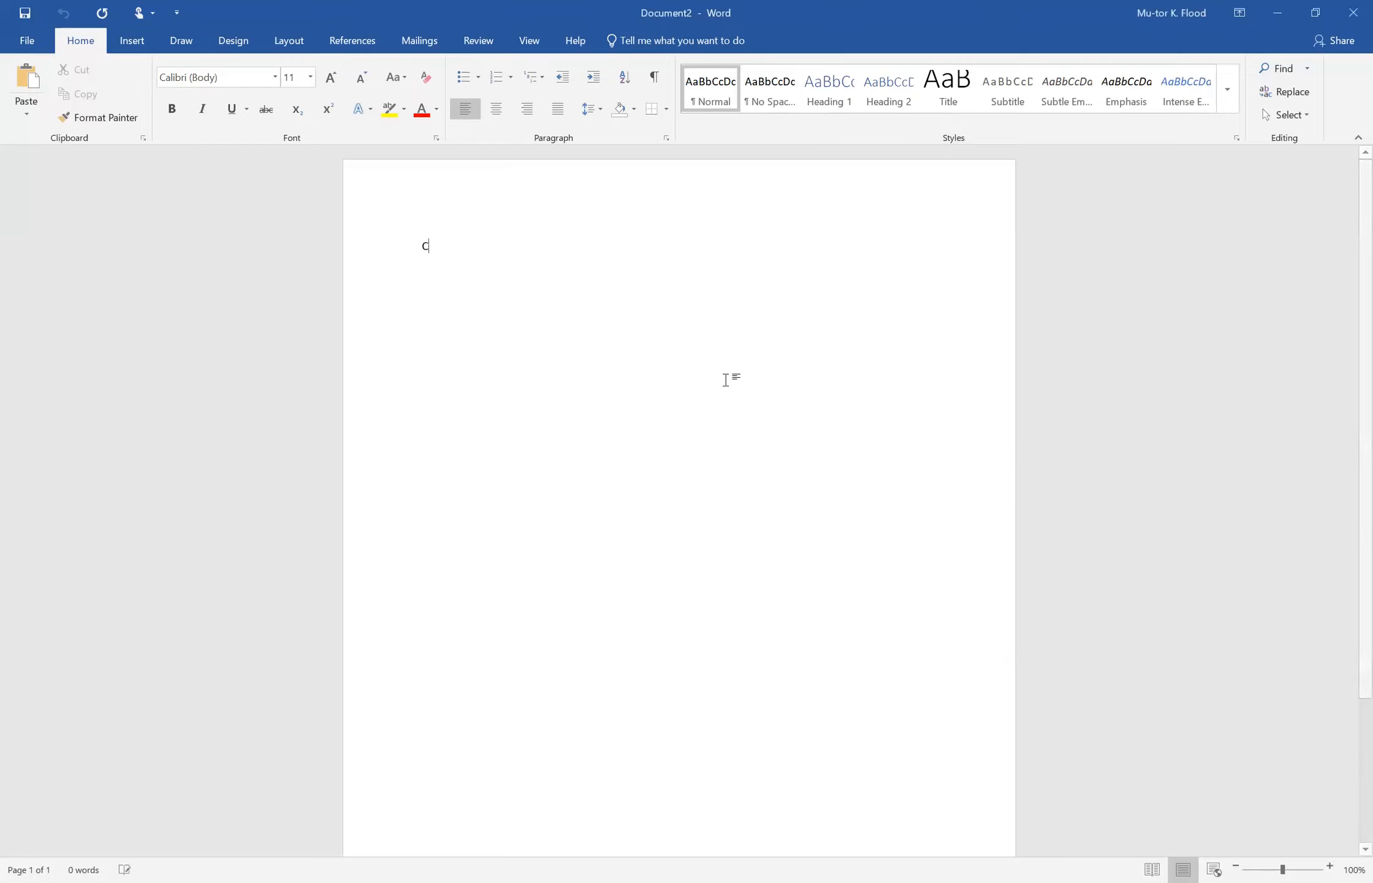
type("omputer ass")
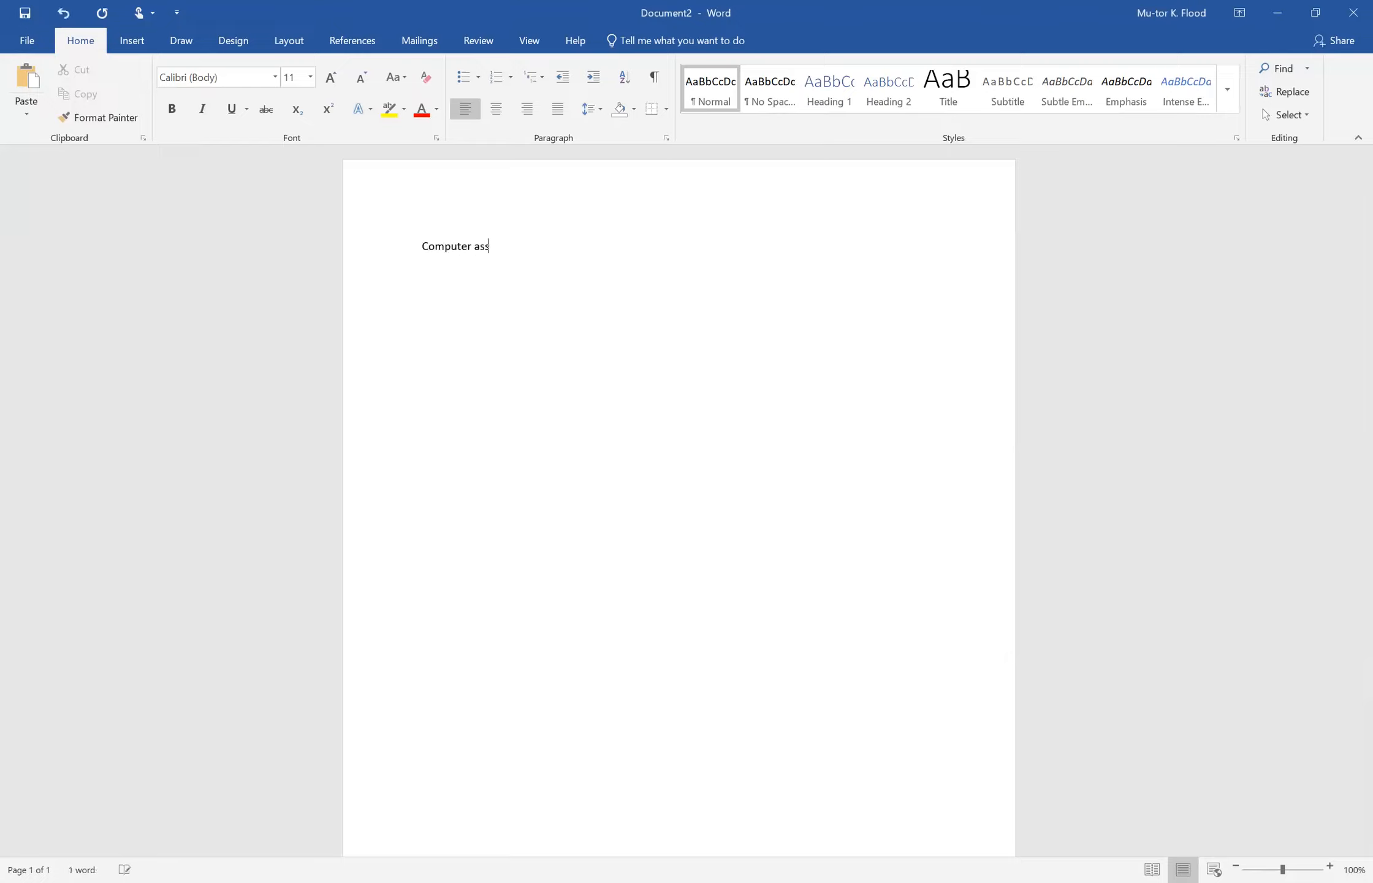
type("ignment Descriptive statistics")
key("Return")
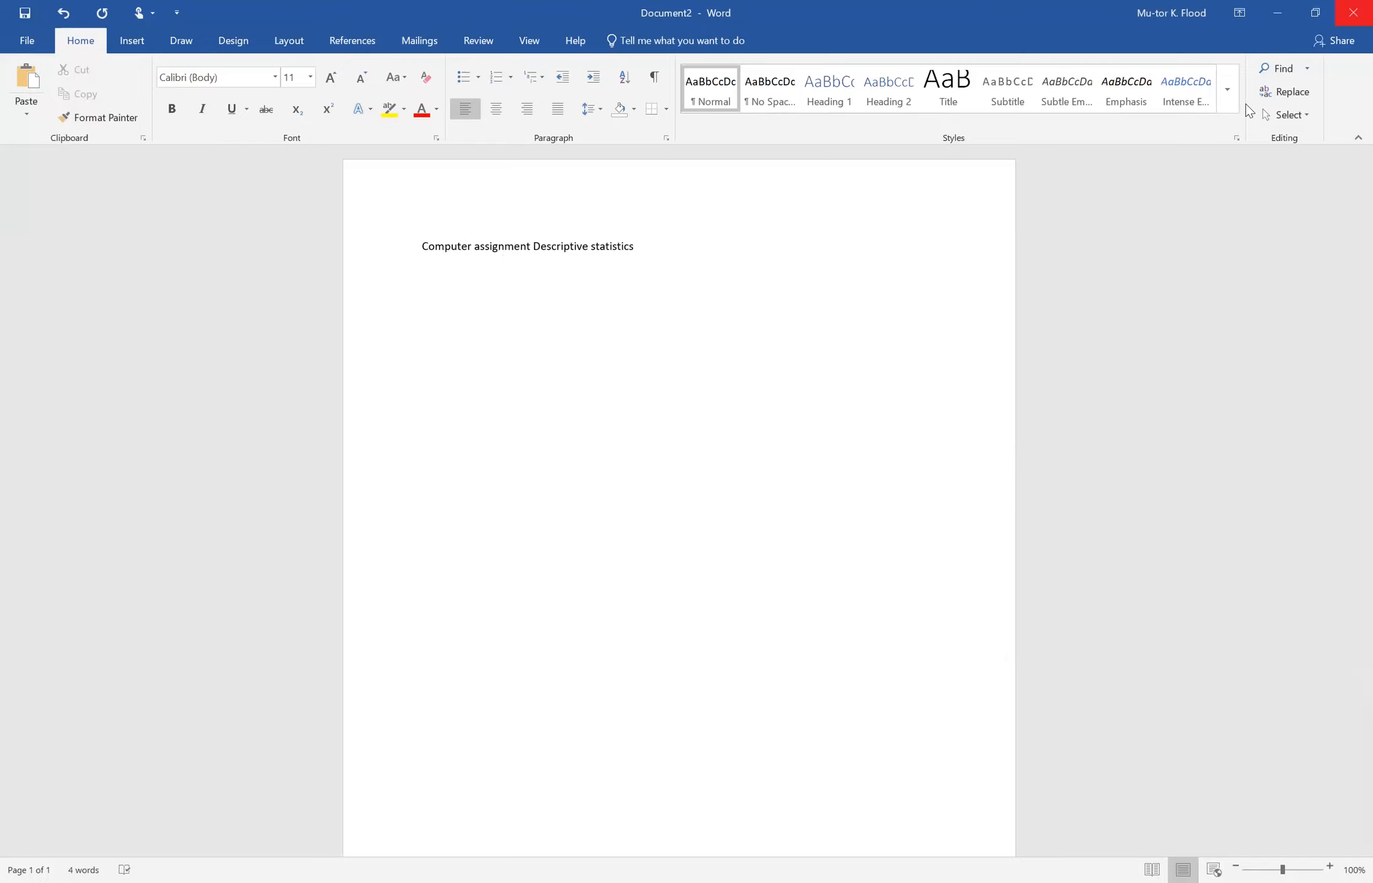
Step: Arrange the Word document and the SPSS output viewer side by side
key("super+Left")
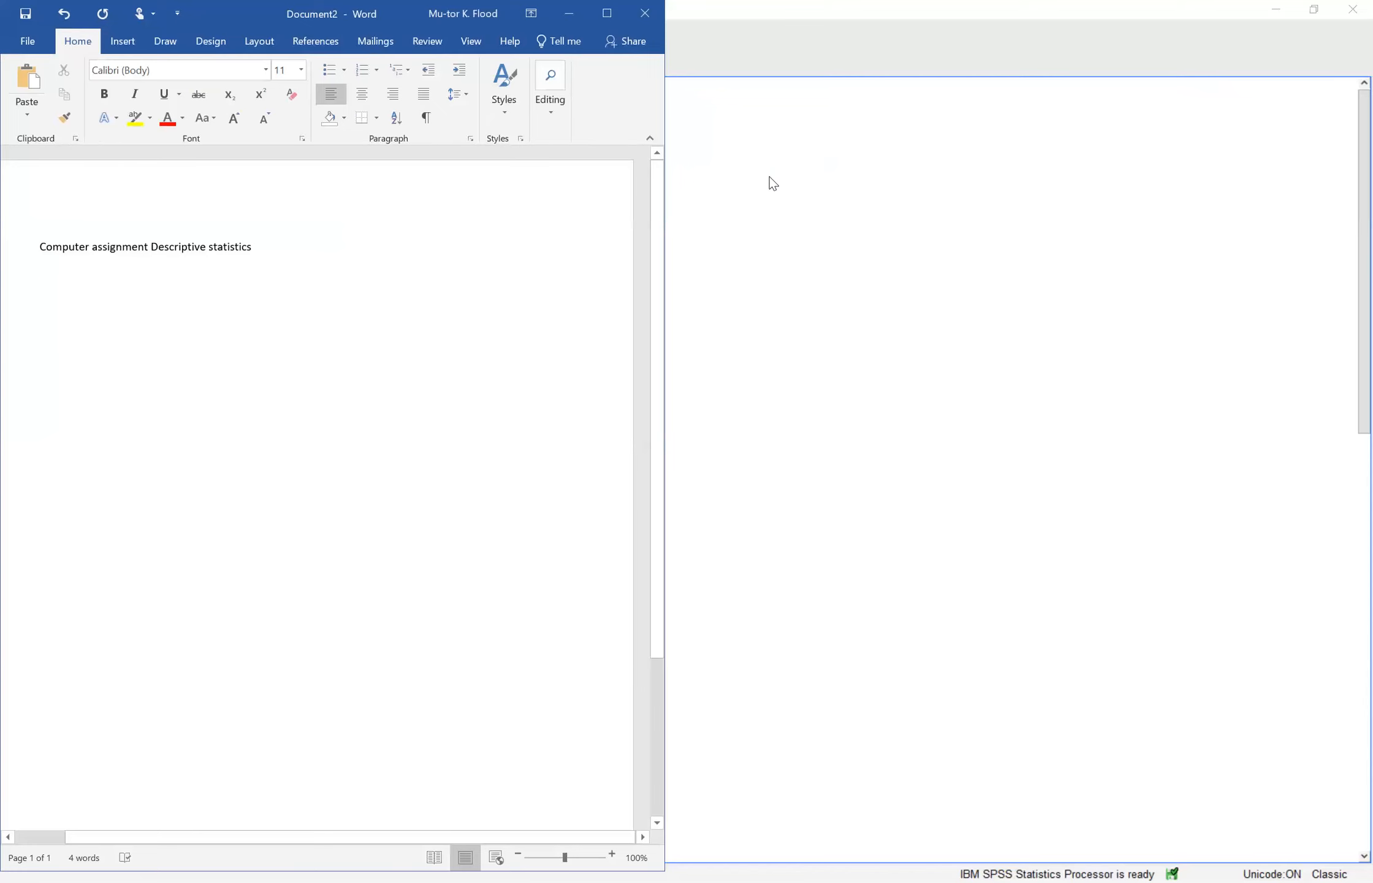
left_click(1064, 191)
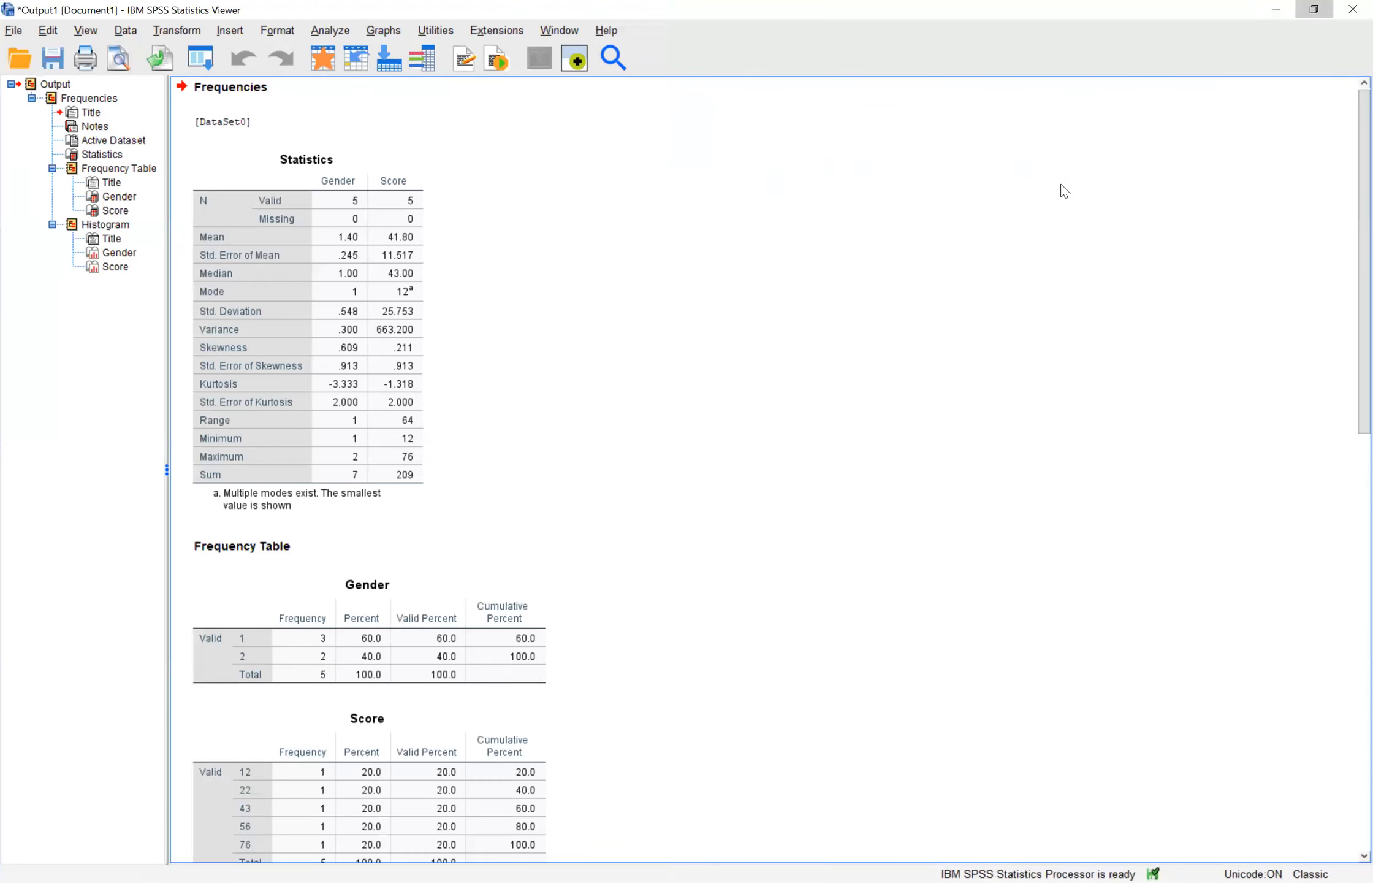
left_click(1313, 9)
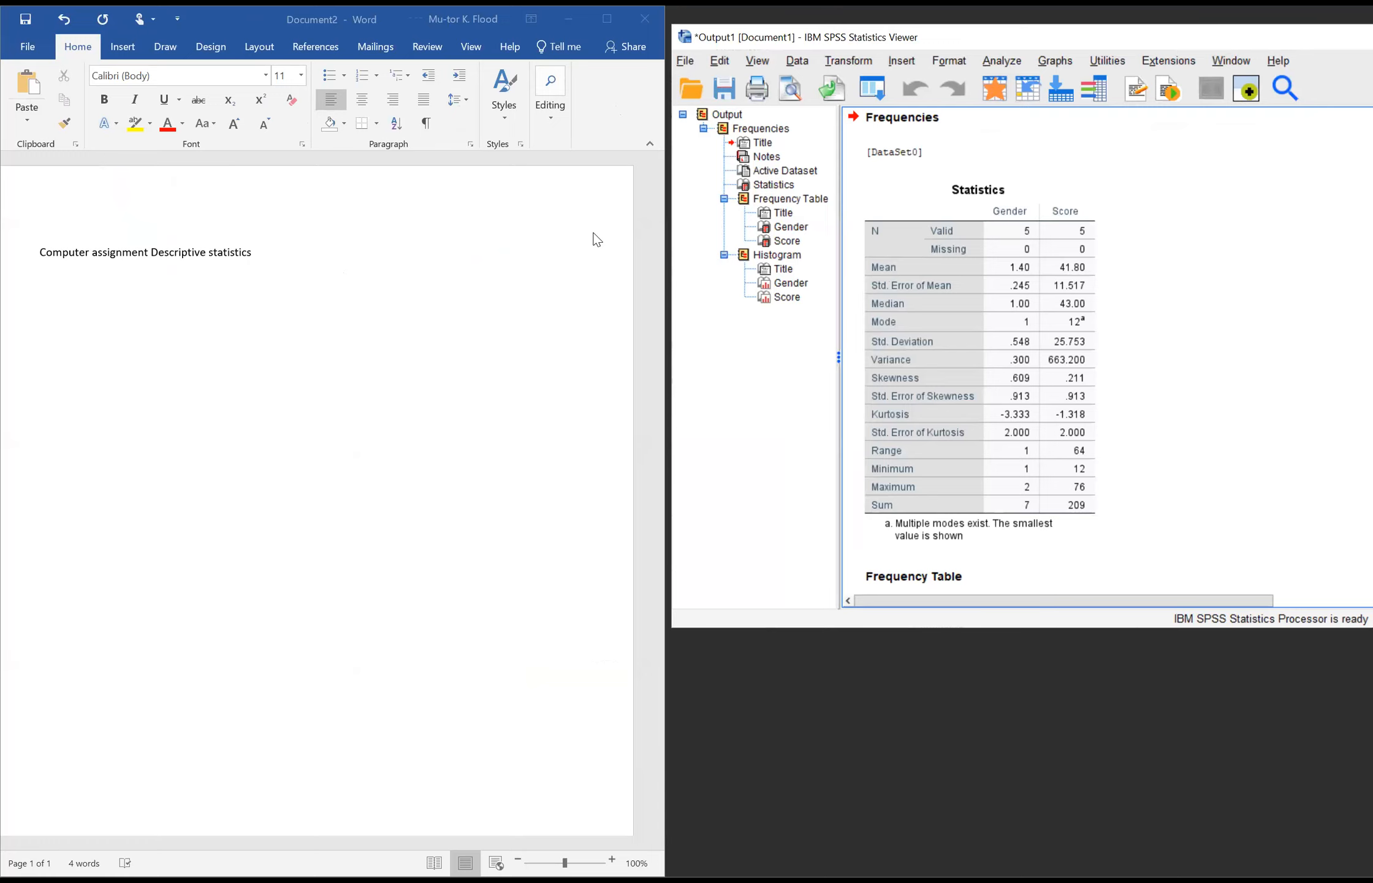
Step: Copy the Statistics table from the SPSS output and paste it below the heading in Word, keeping source formatting
left_click(1021, 309)
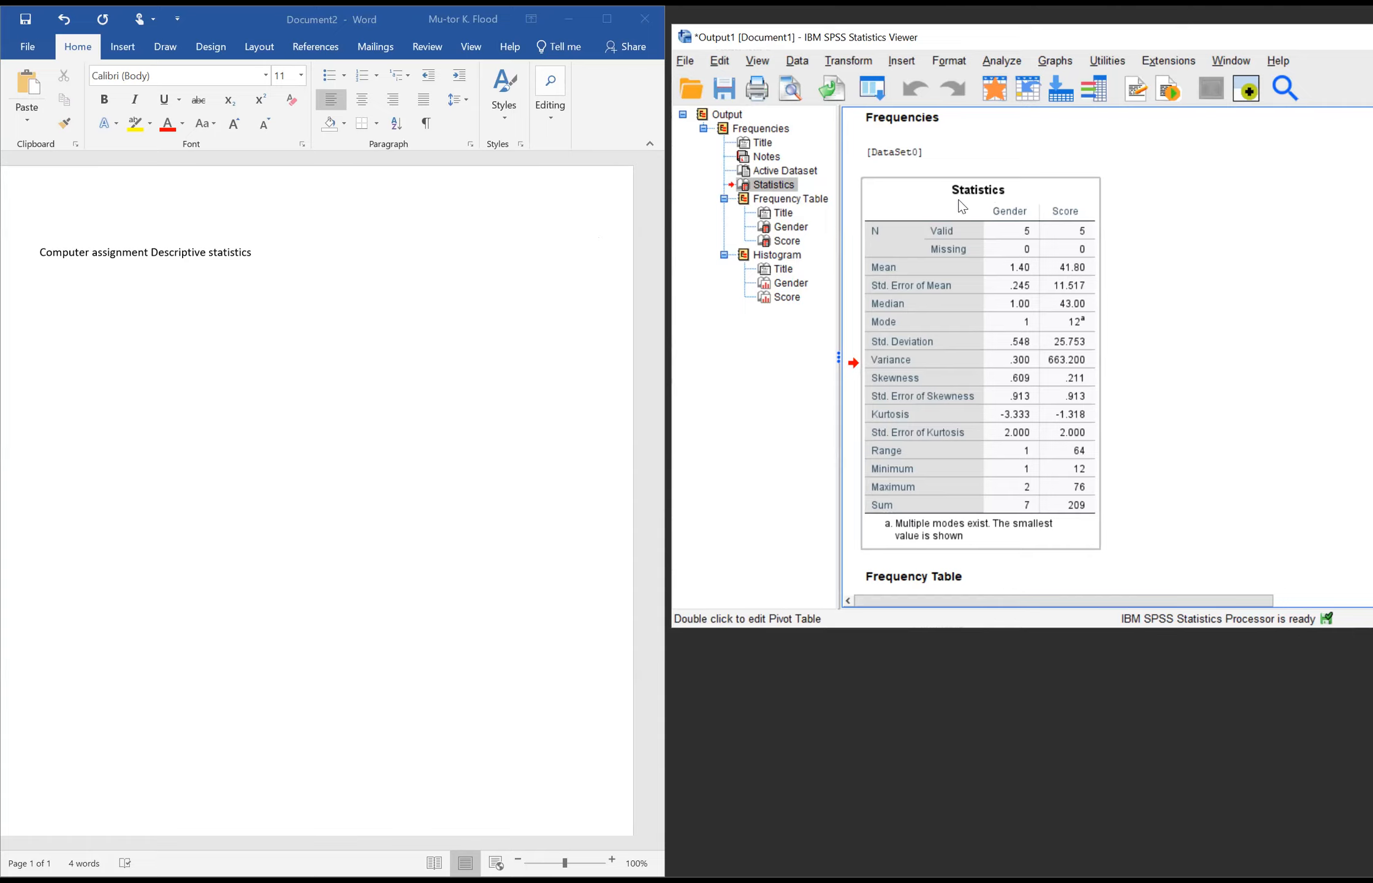
right_click(956, 272)
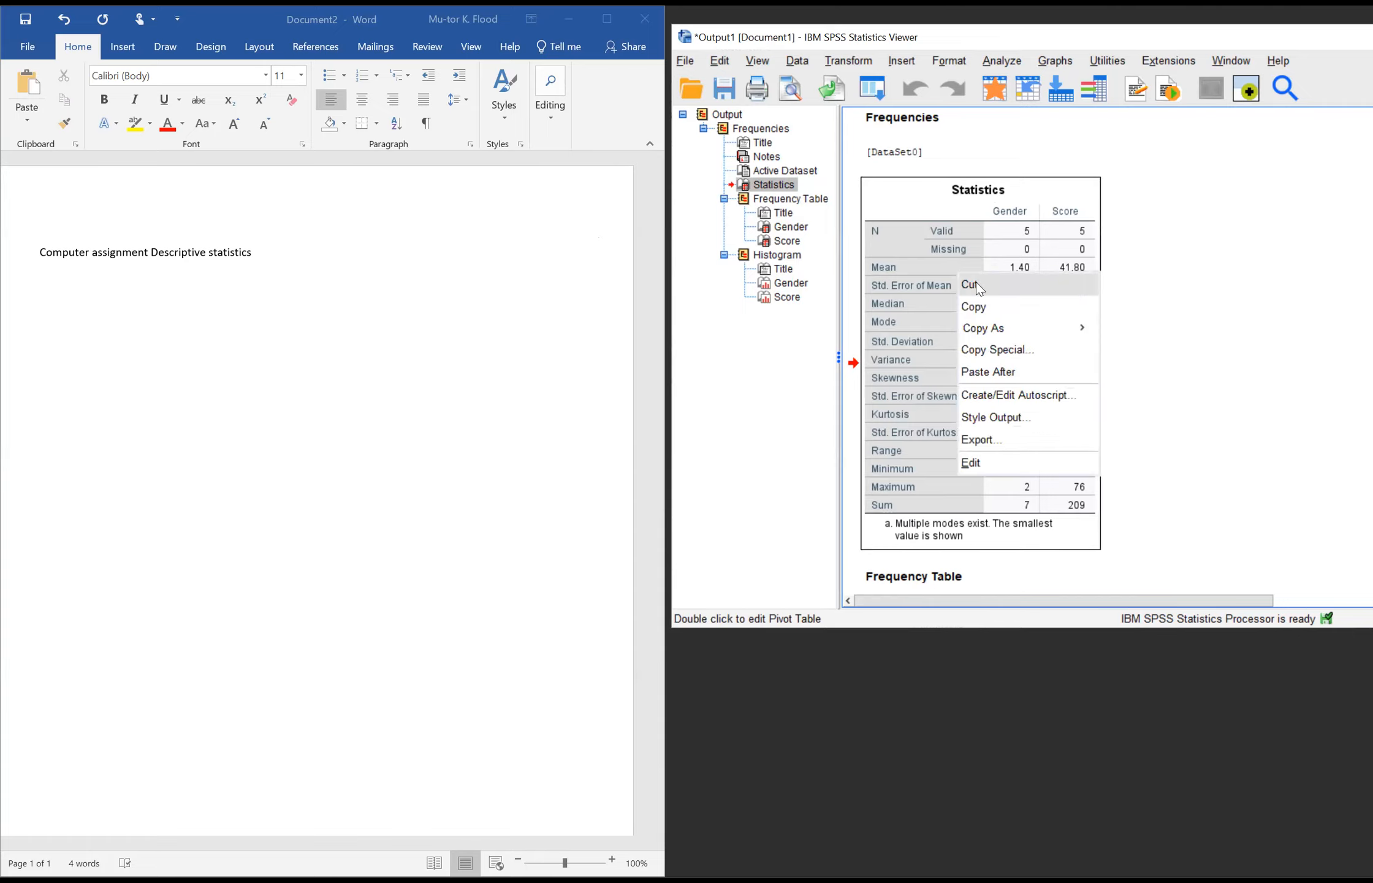
left_click(981, 300)
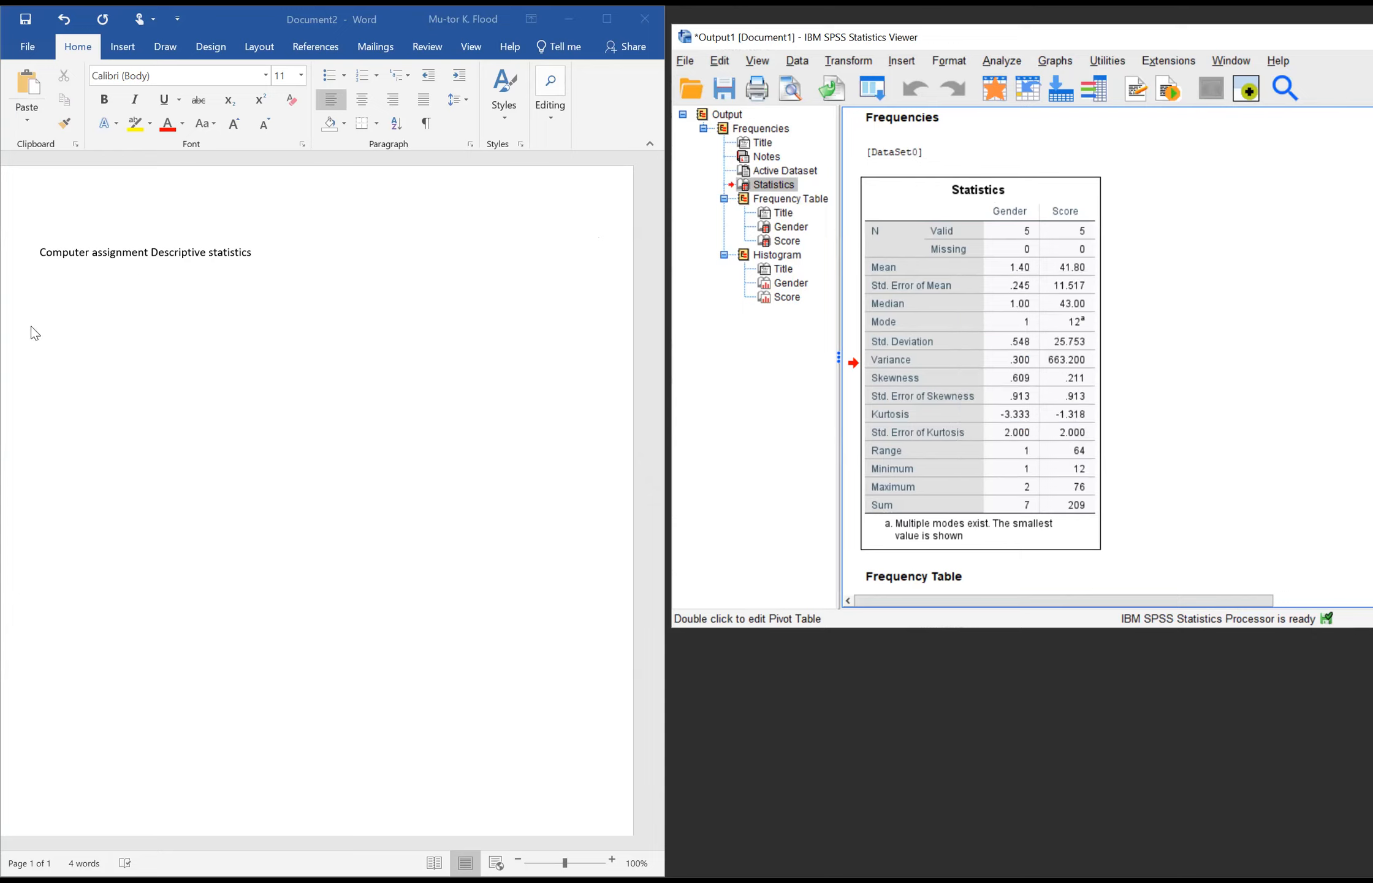
left_click(41, 289)
right_click(41, 288)
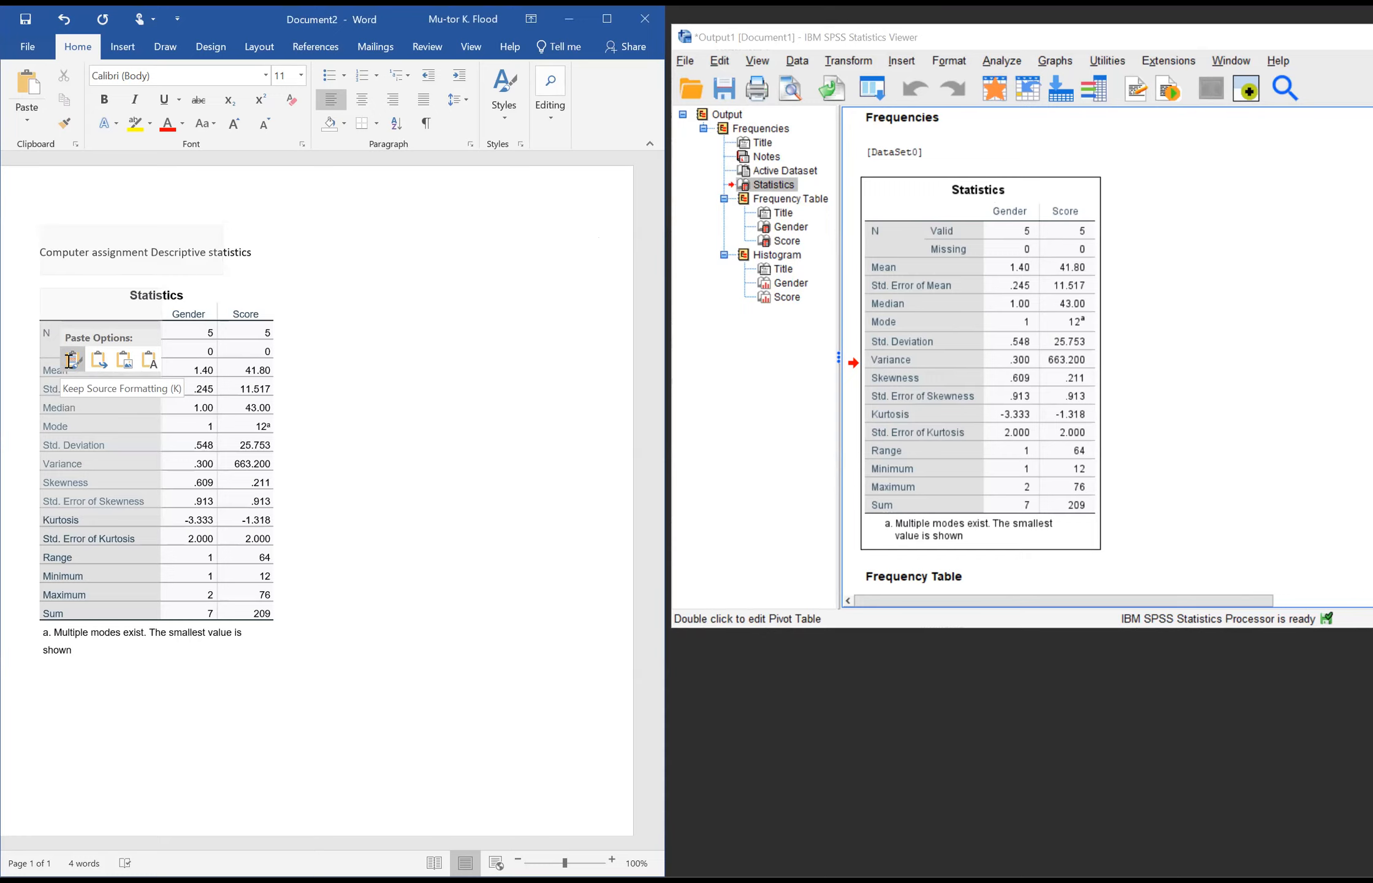
left_click(72, 368)
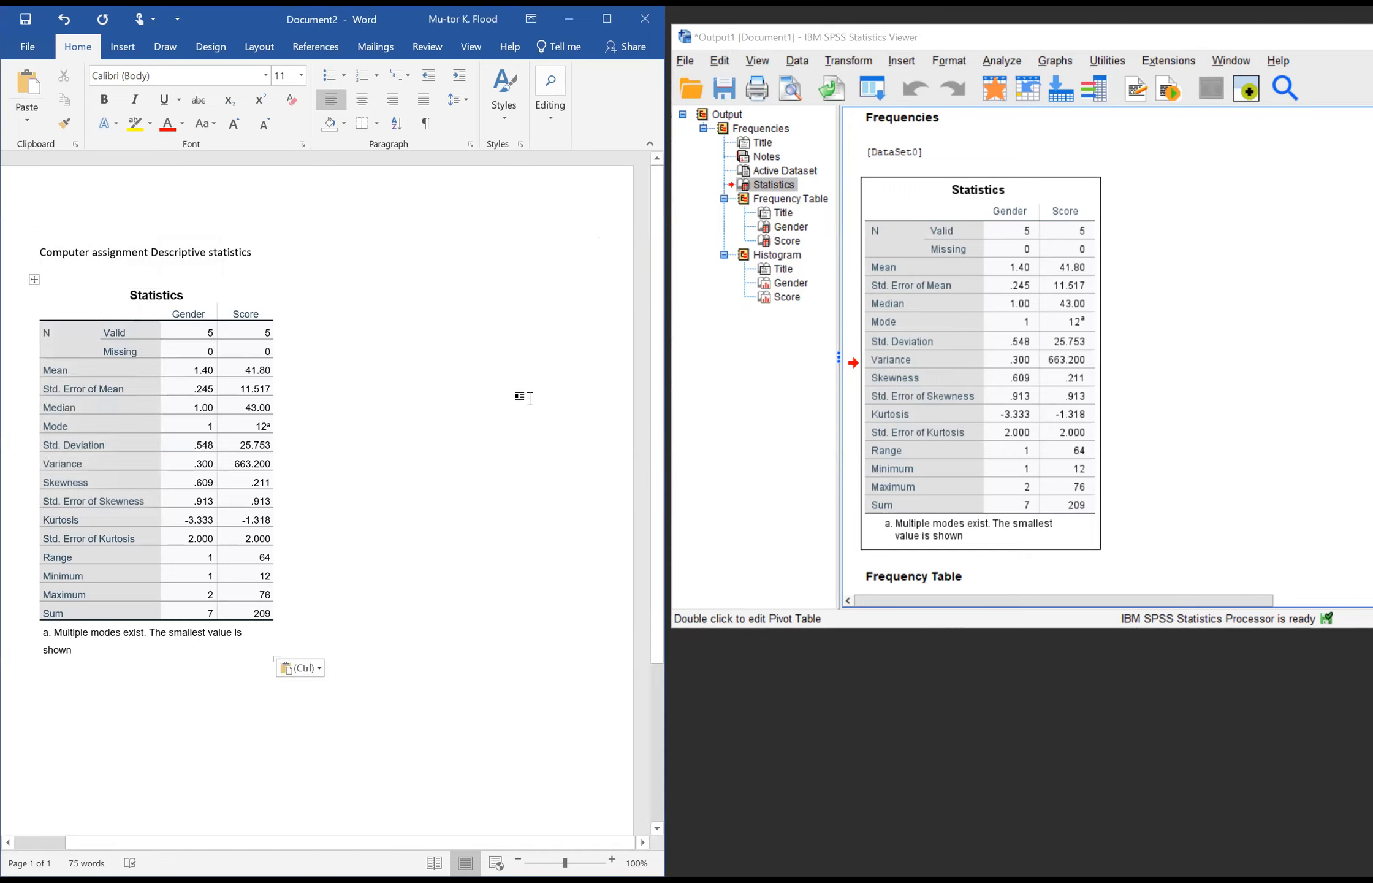
Step: Copy the Gender frequency table from the SPSS output and paste it below the Statistics table in Word, keeping source formatting
left_click(1234, 268)
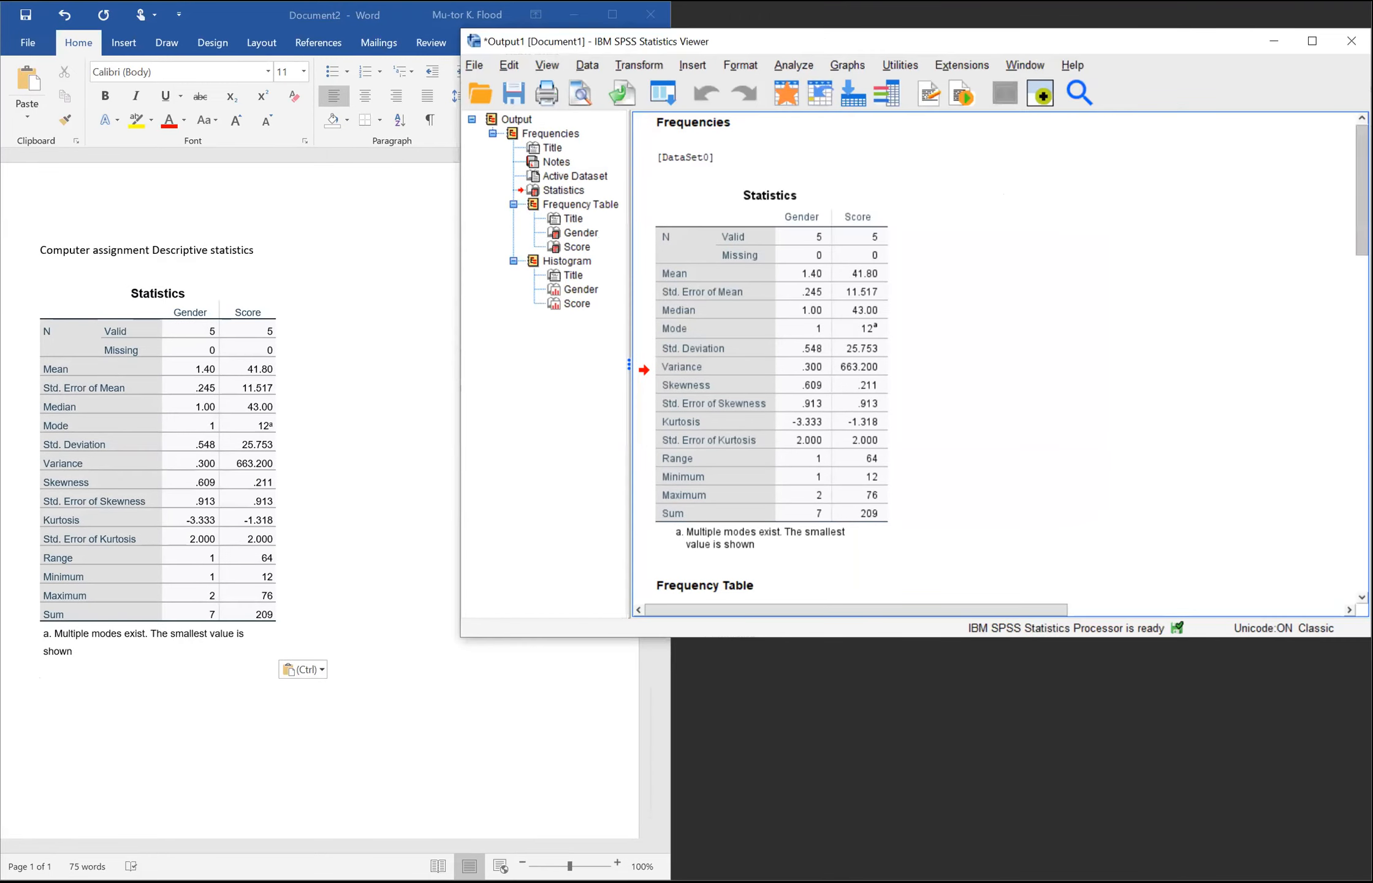
scroll(1011, 358, "down", 5)
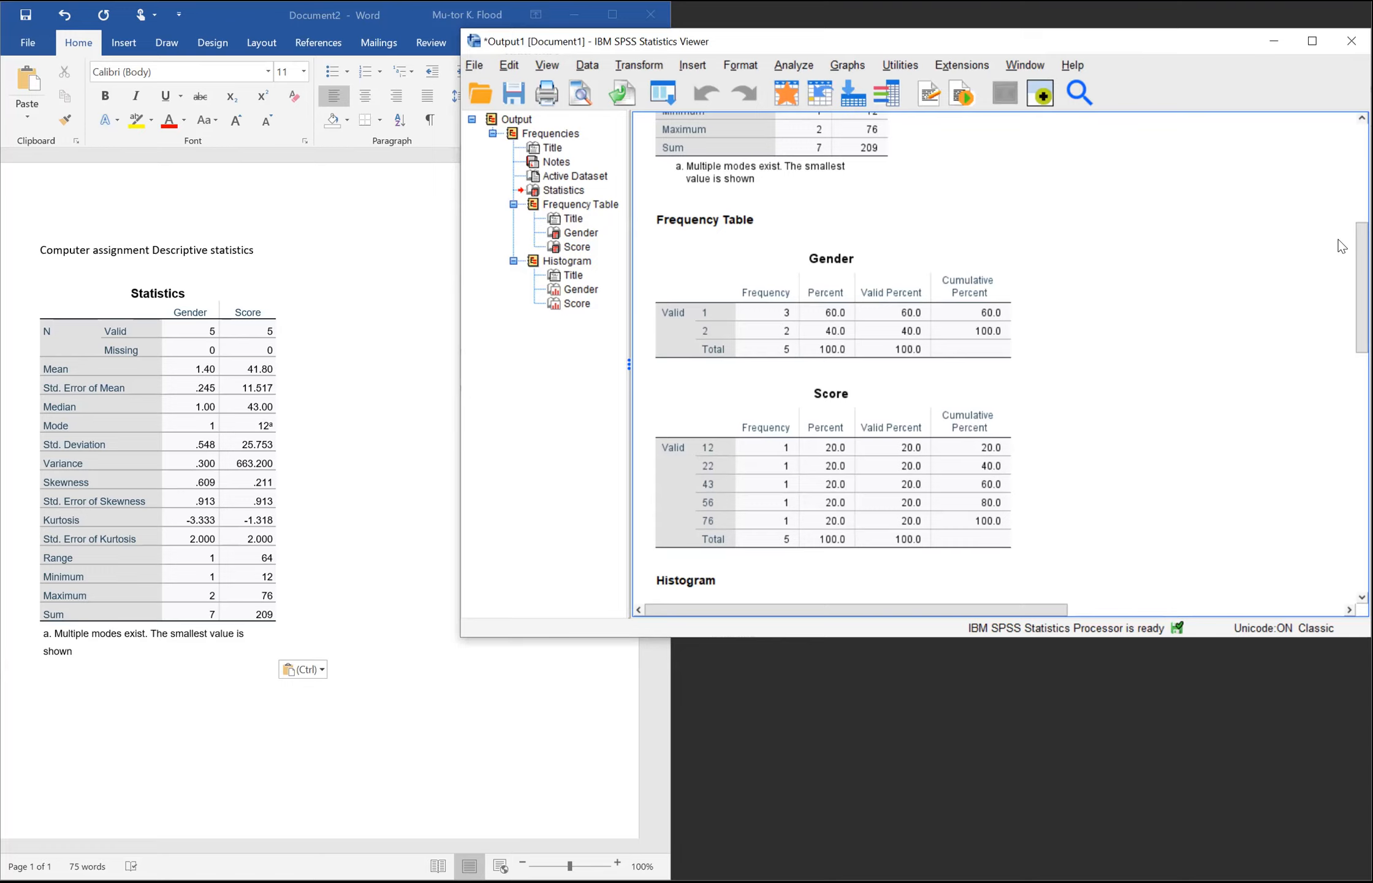
left_click(951, 304)
left_click(843, 313)
right_click(844, 313)
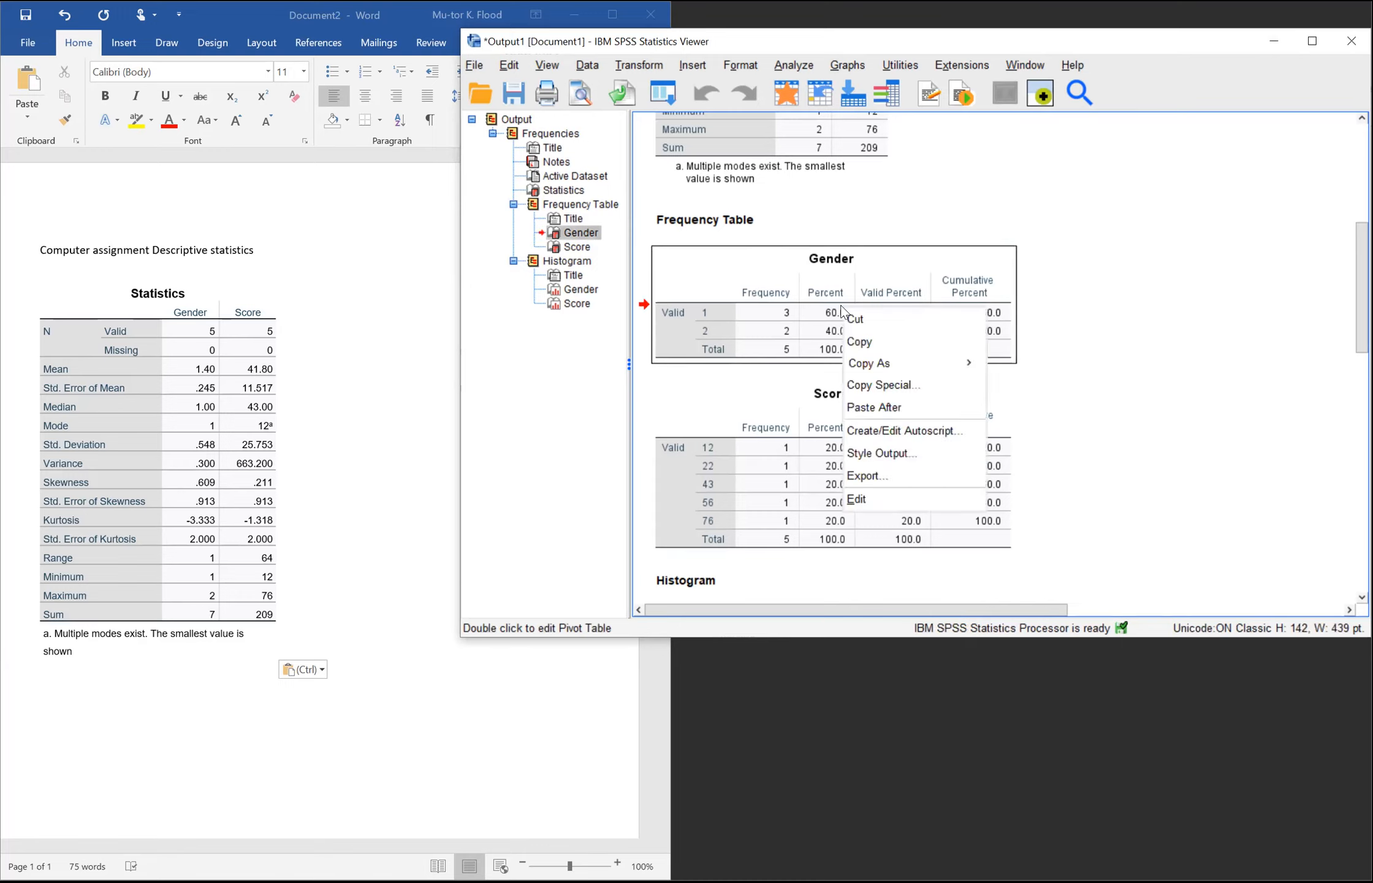
left_click(864, 340)
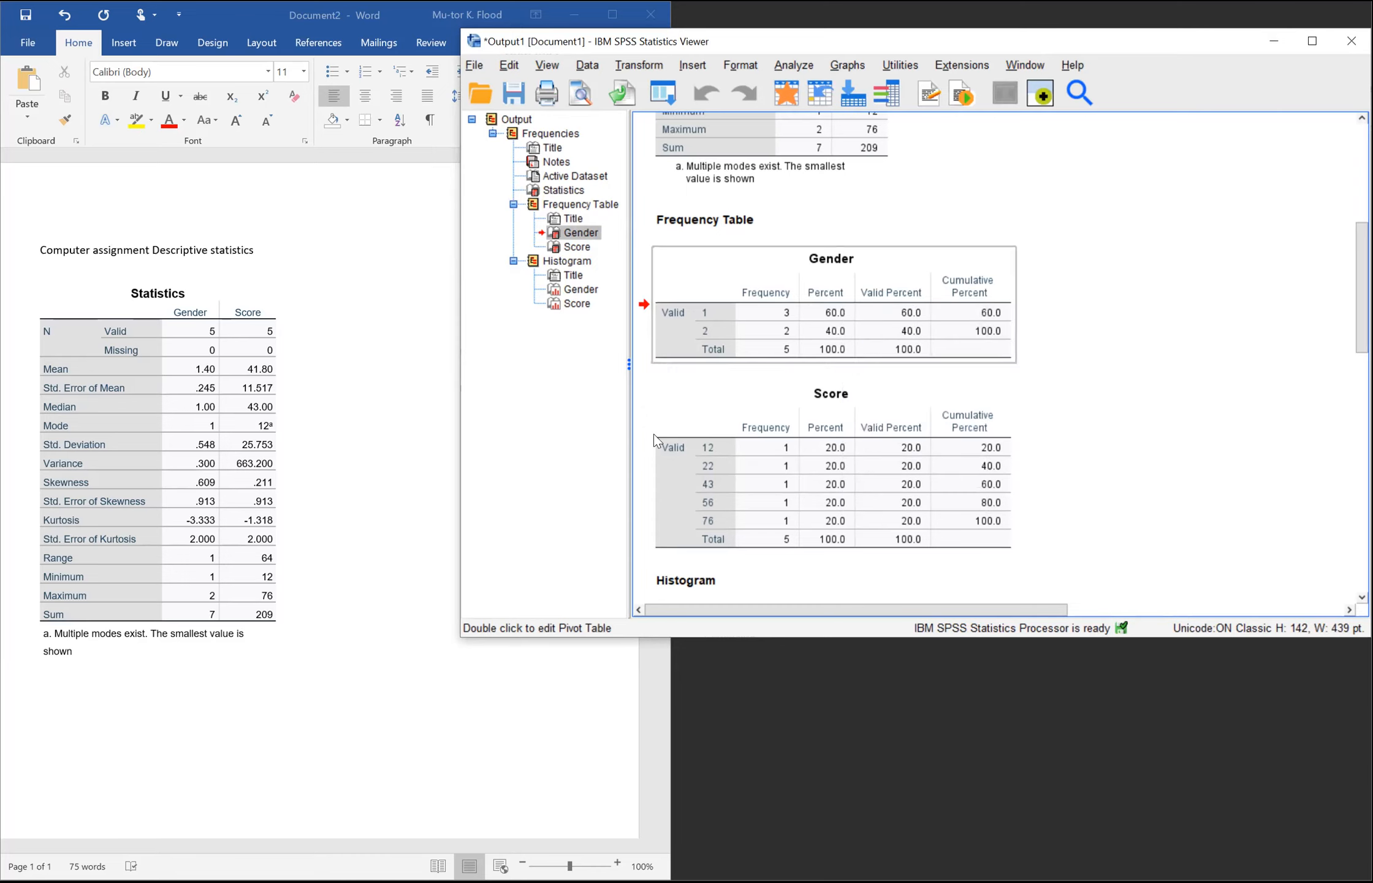
left_click(43, 712)
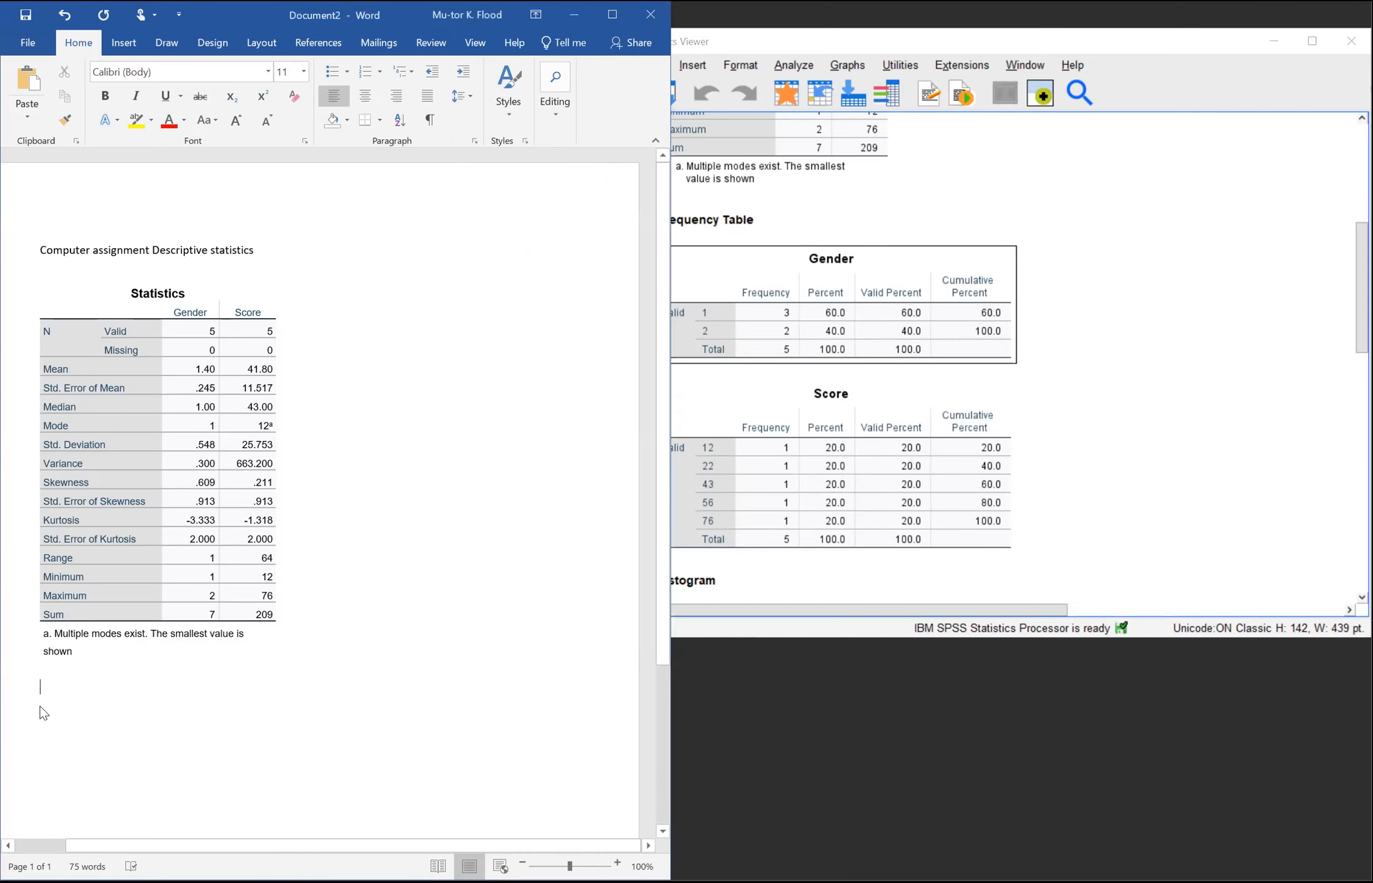
right_click(41, 710)
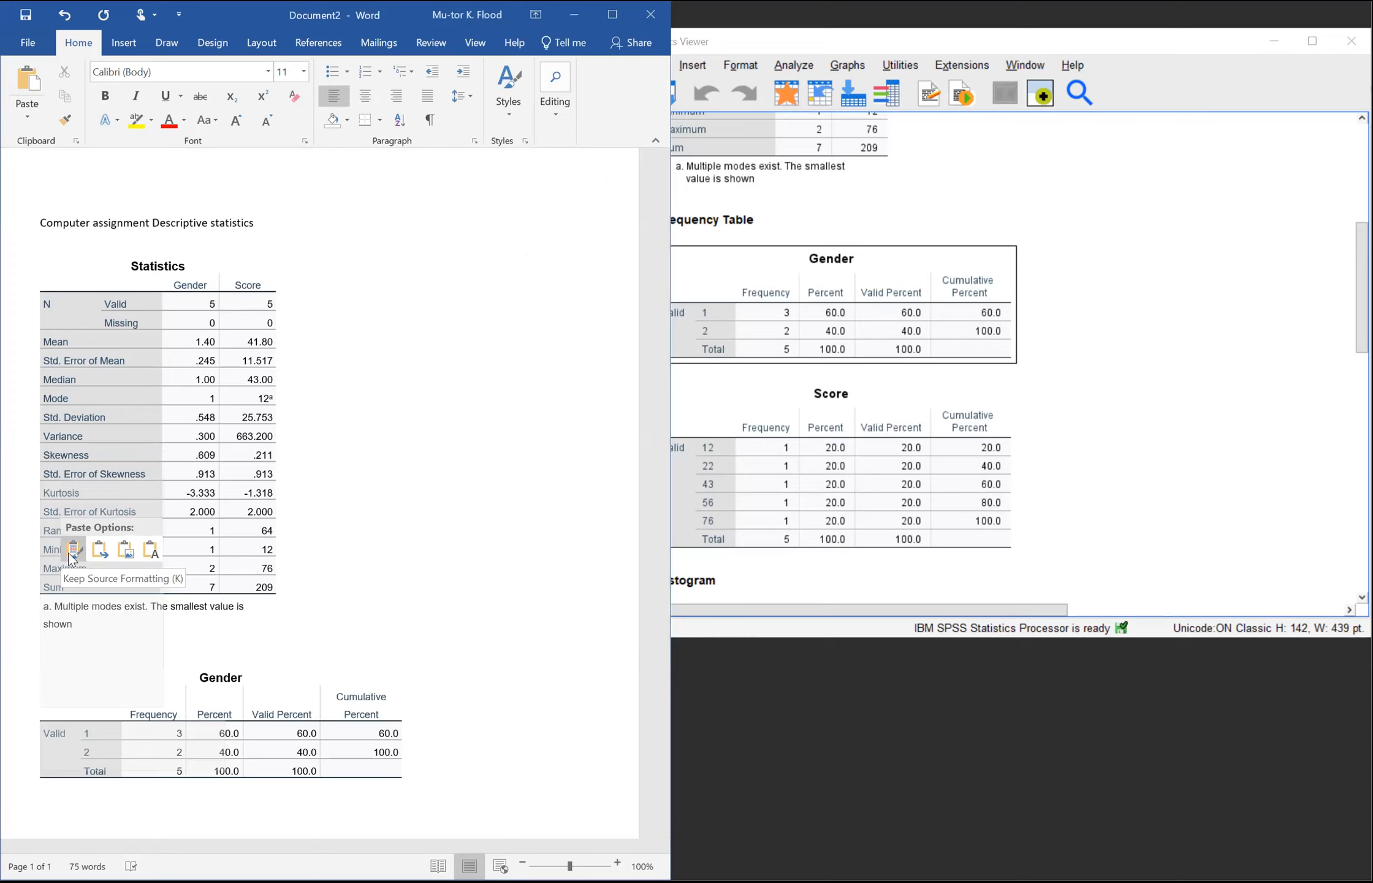
left_click(73, 558)
Step: Try to copy the Score frequency table from SPSS and paste it directly below the Gender table in Word, keeping source formatting
left_click_drag(665, 228, 651, 370)
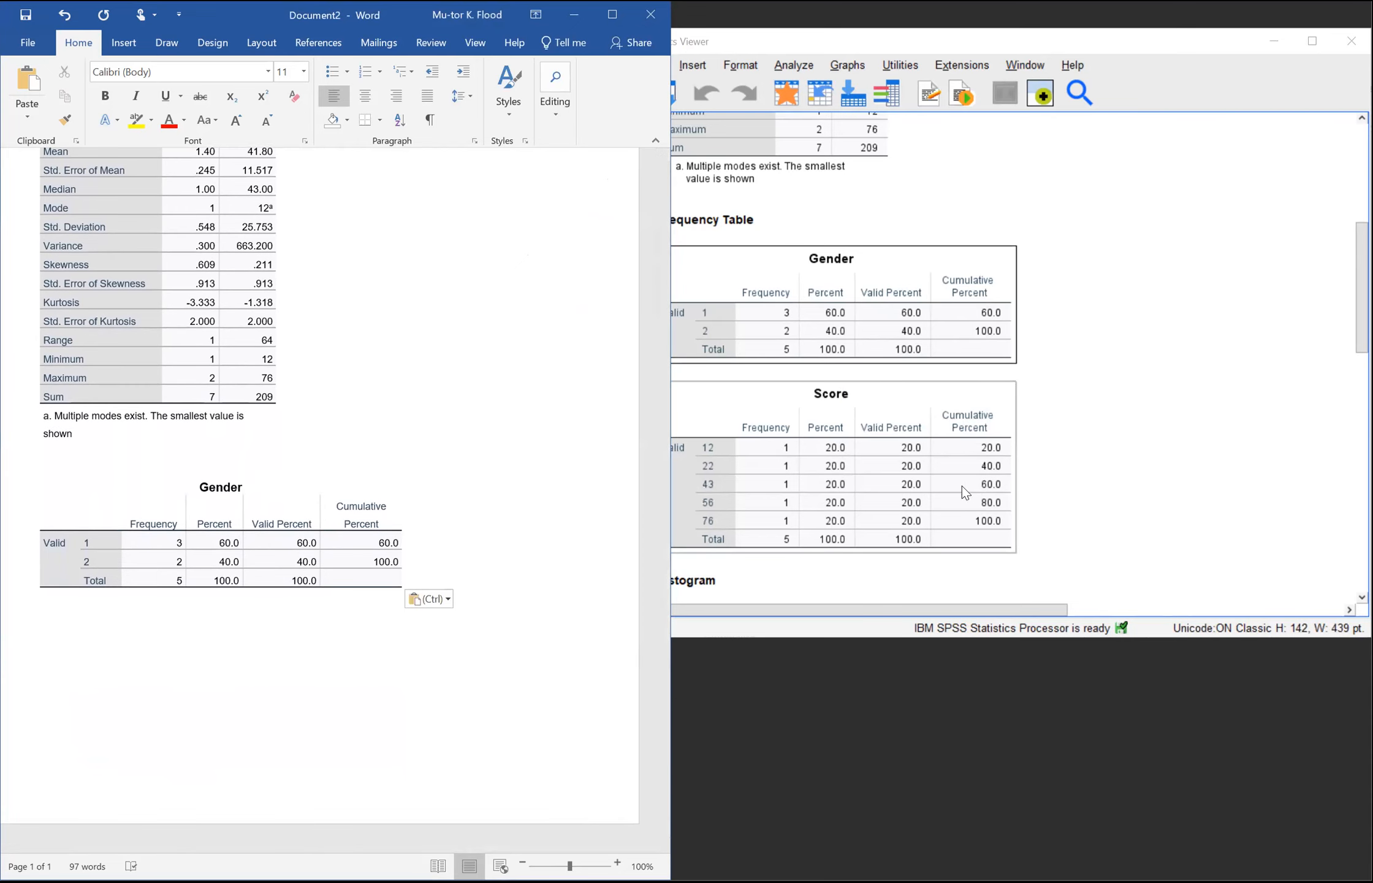
left_click(929, 488)
right_click(929, 485)
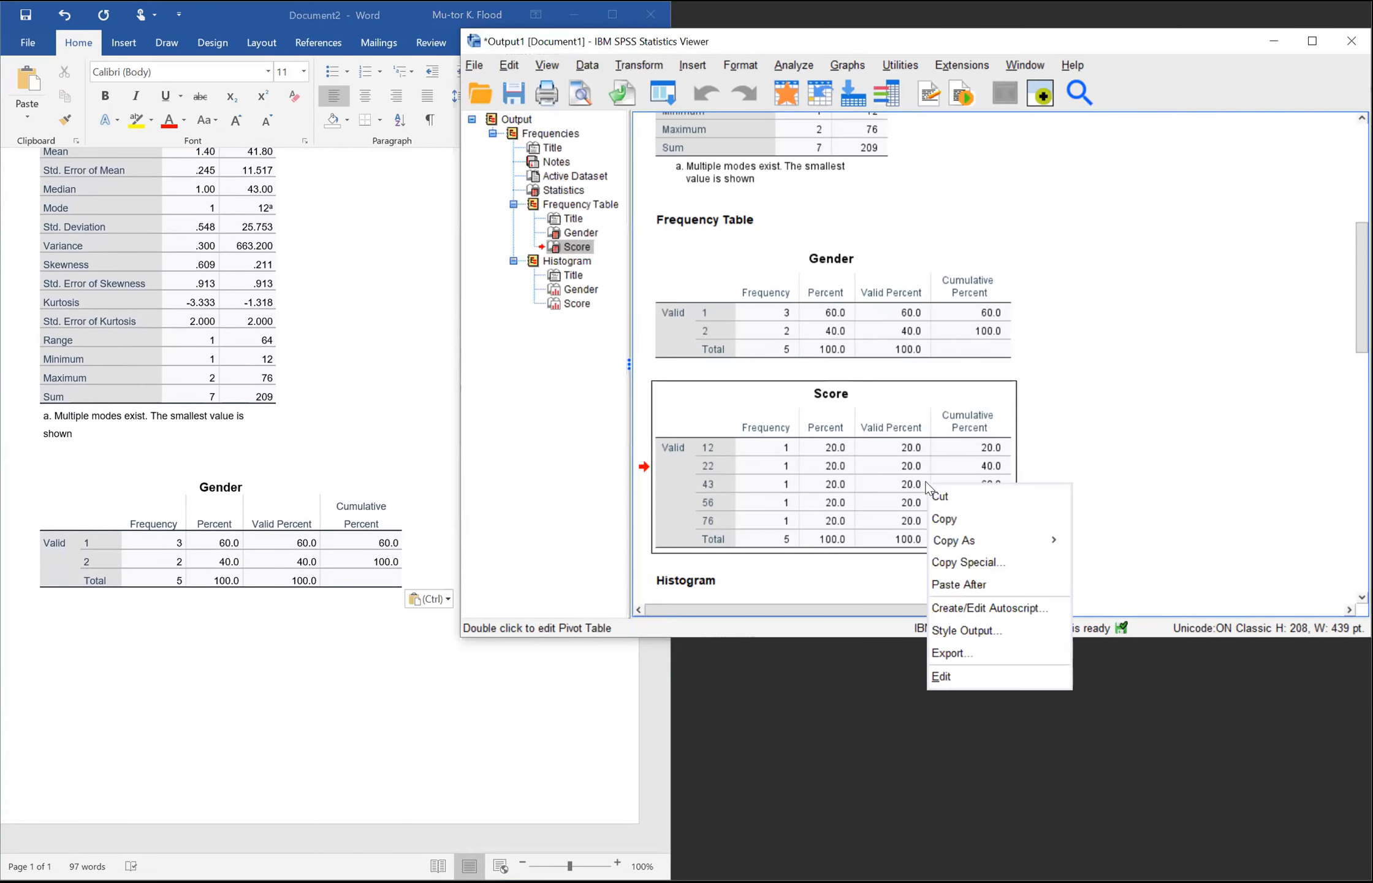
left_click(945, 520)
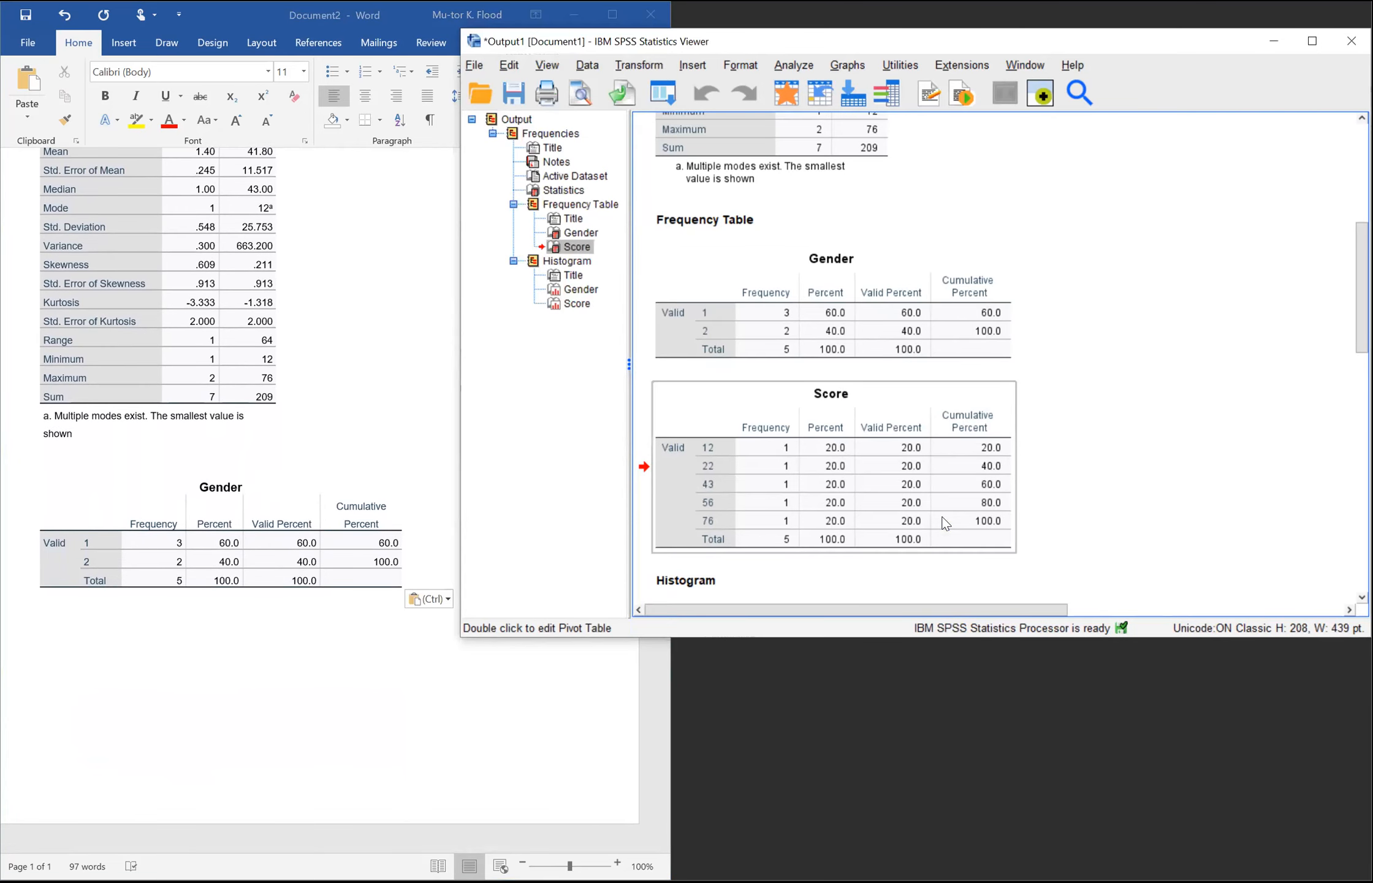
left_click(100, 684)
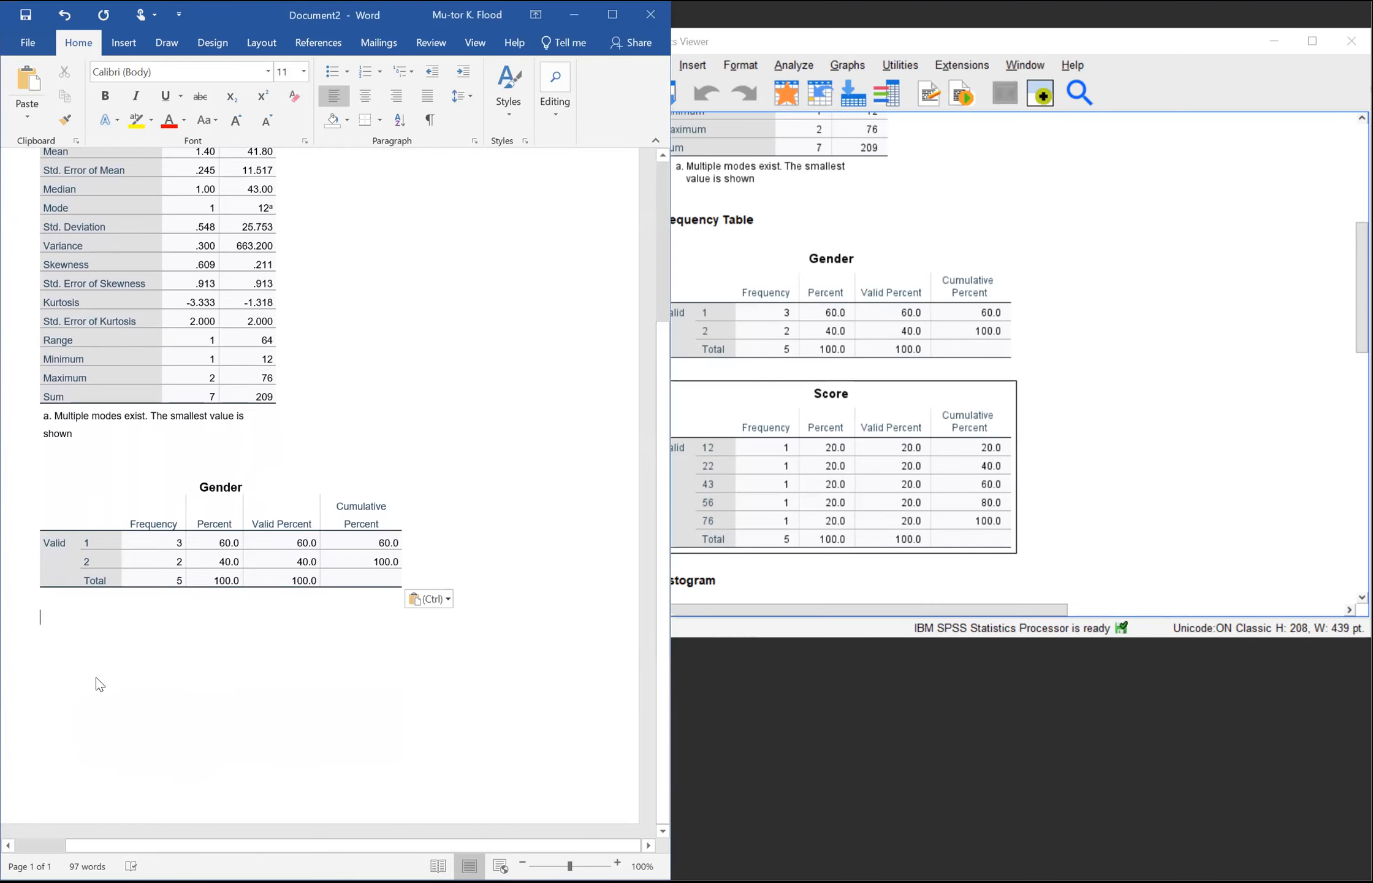
right_click(98, 682)
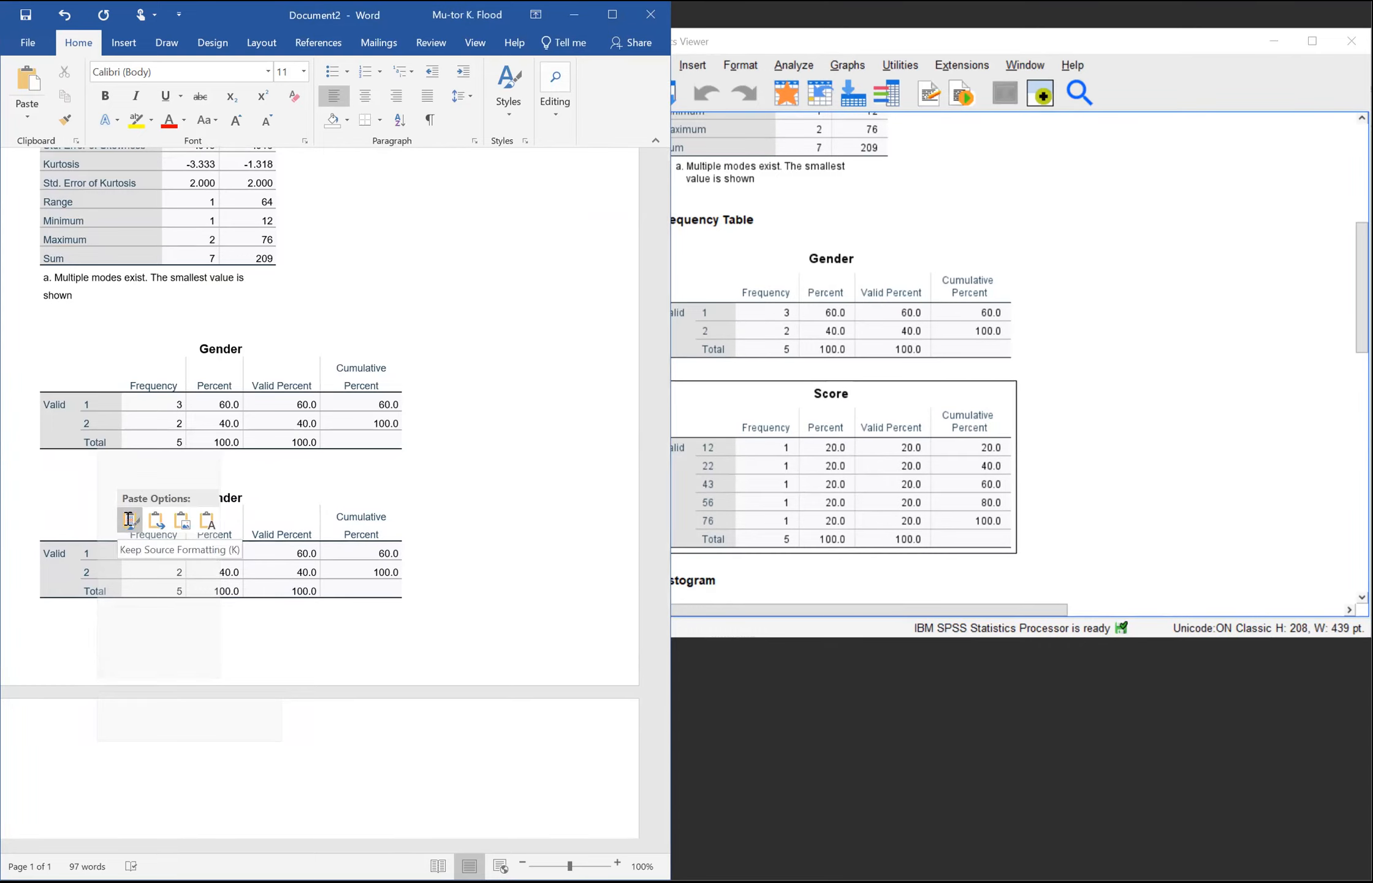
left_click(129, 519)
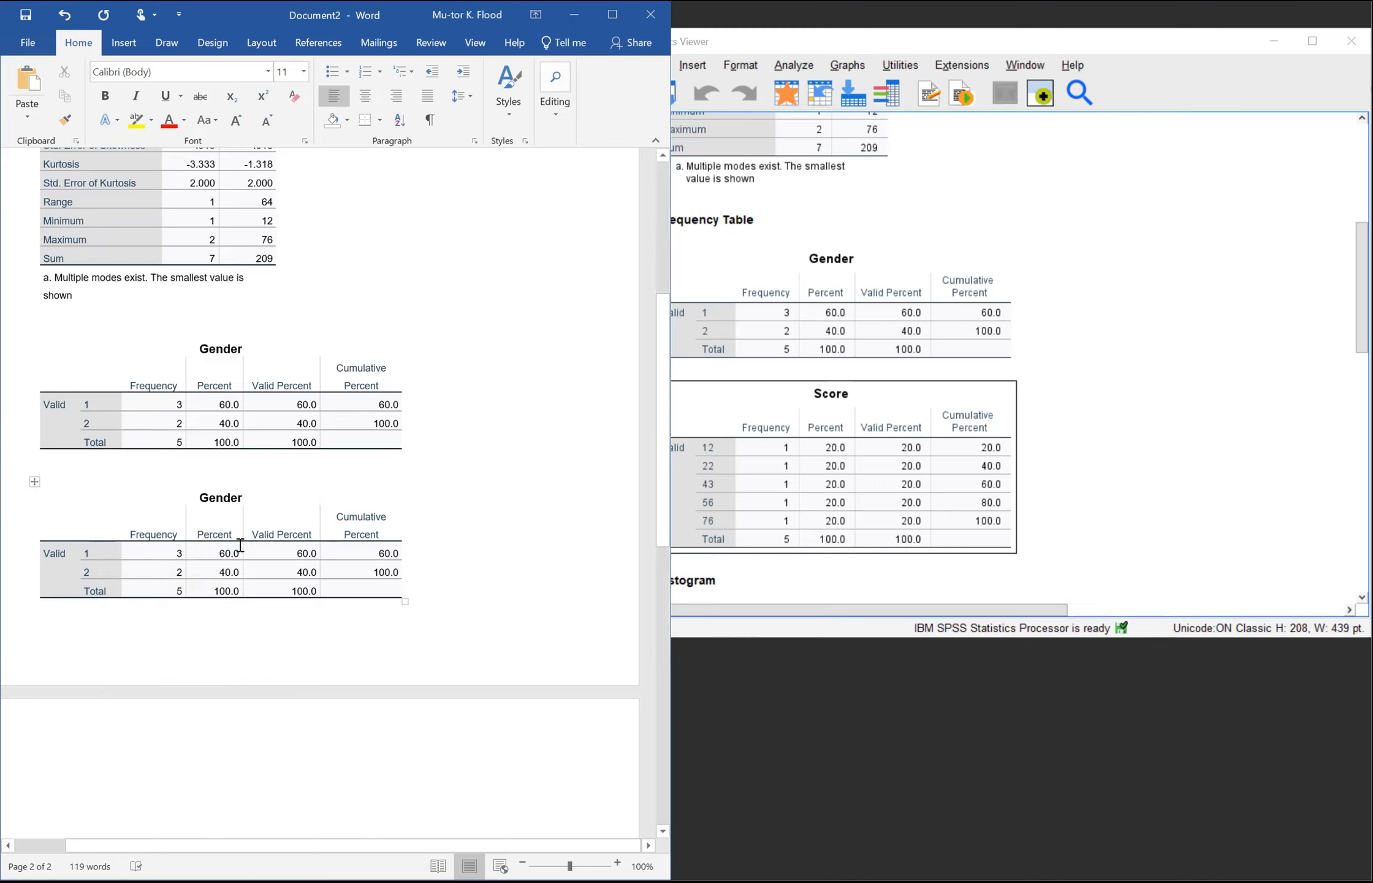
Step: Copy the Score frequency table from SPSS again and paste it on the second page in Word, keeping source formatting
left_click(255, 571)
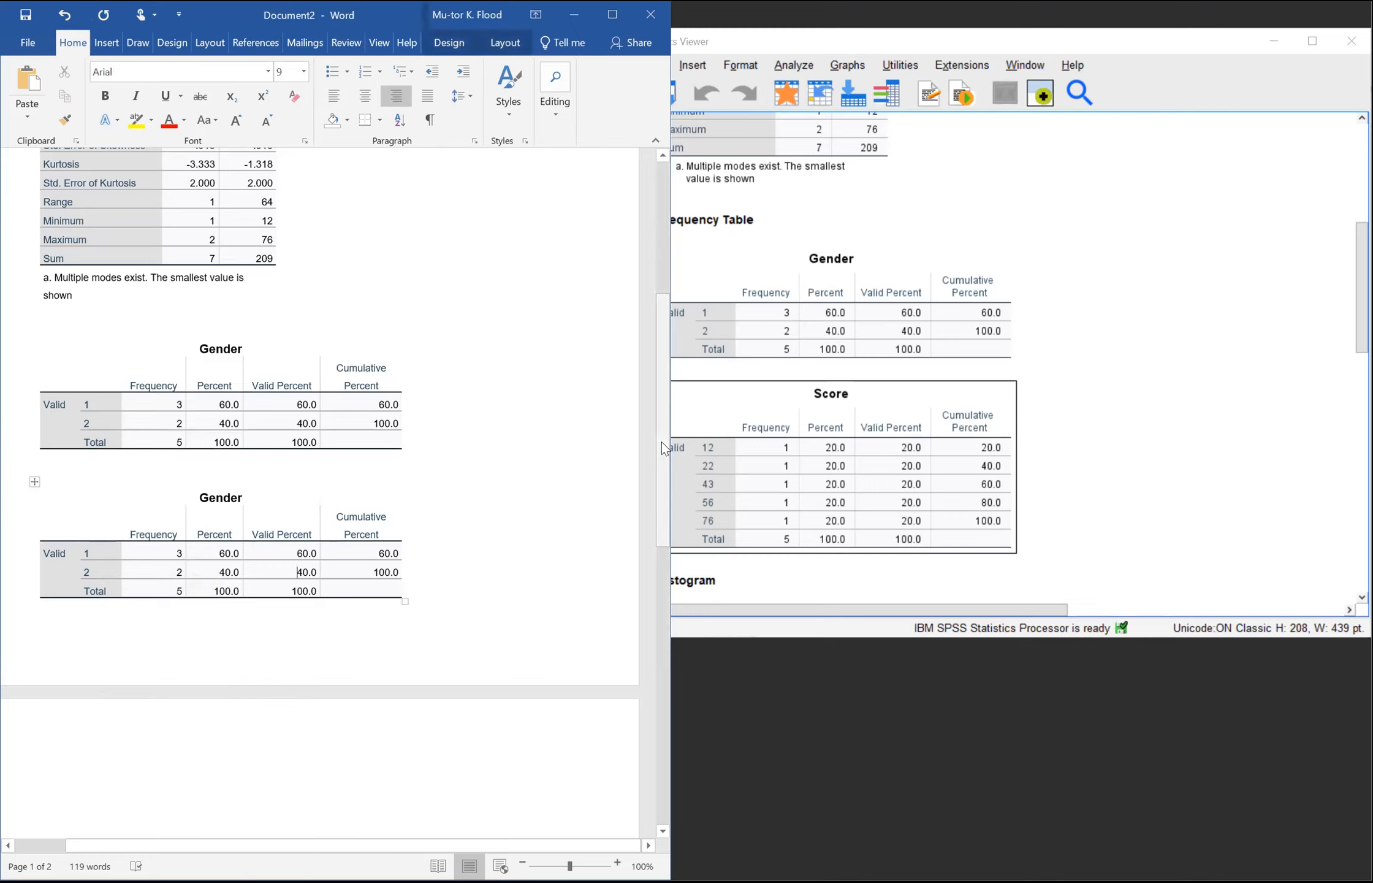
left_click_drag(665, 358, 650, 468)
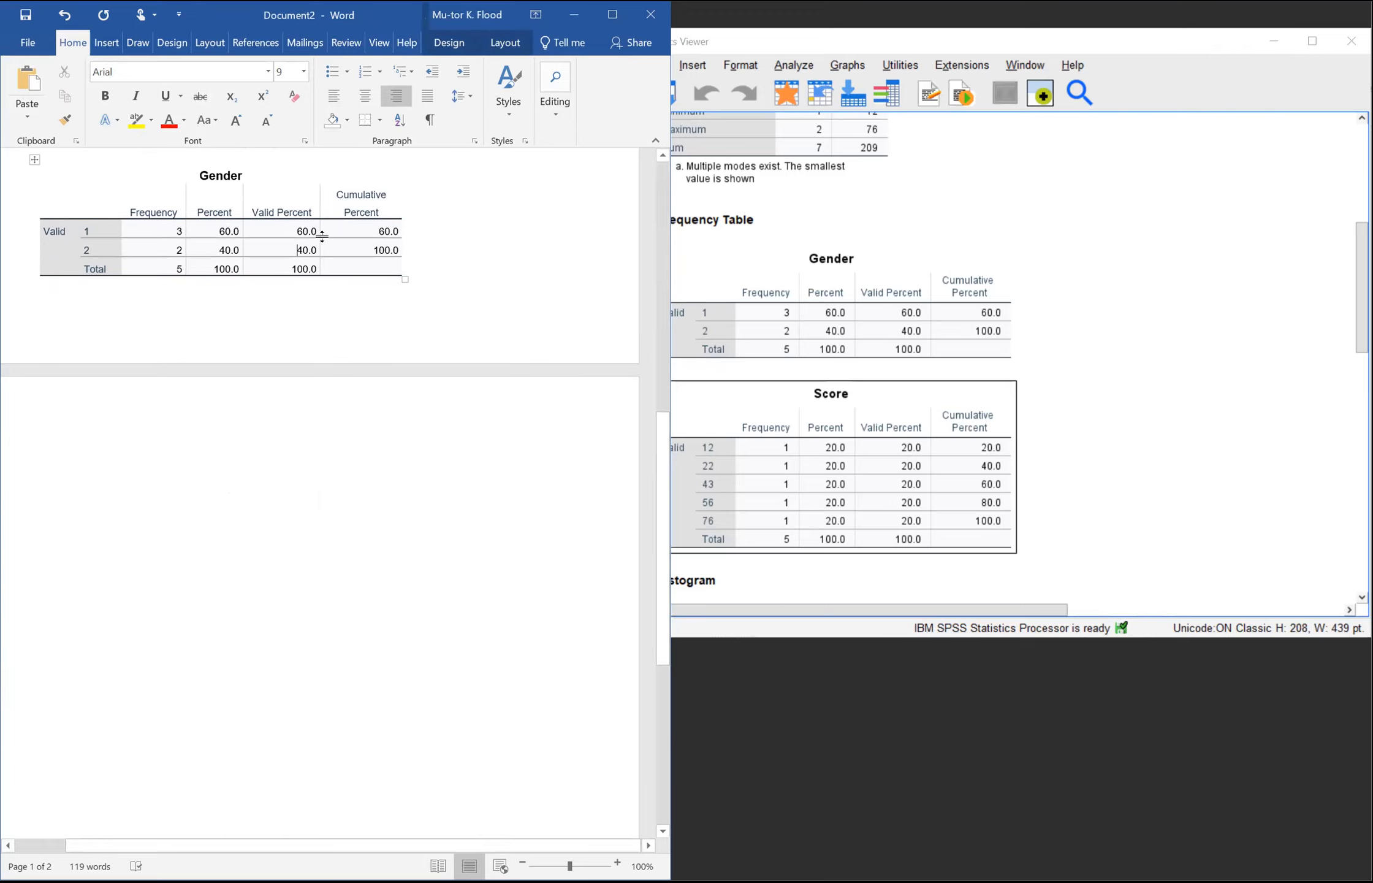
left_click_drag(786, 454, 782, 454)
right_click(782, 454)
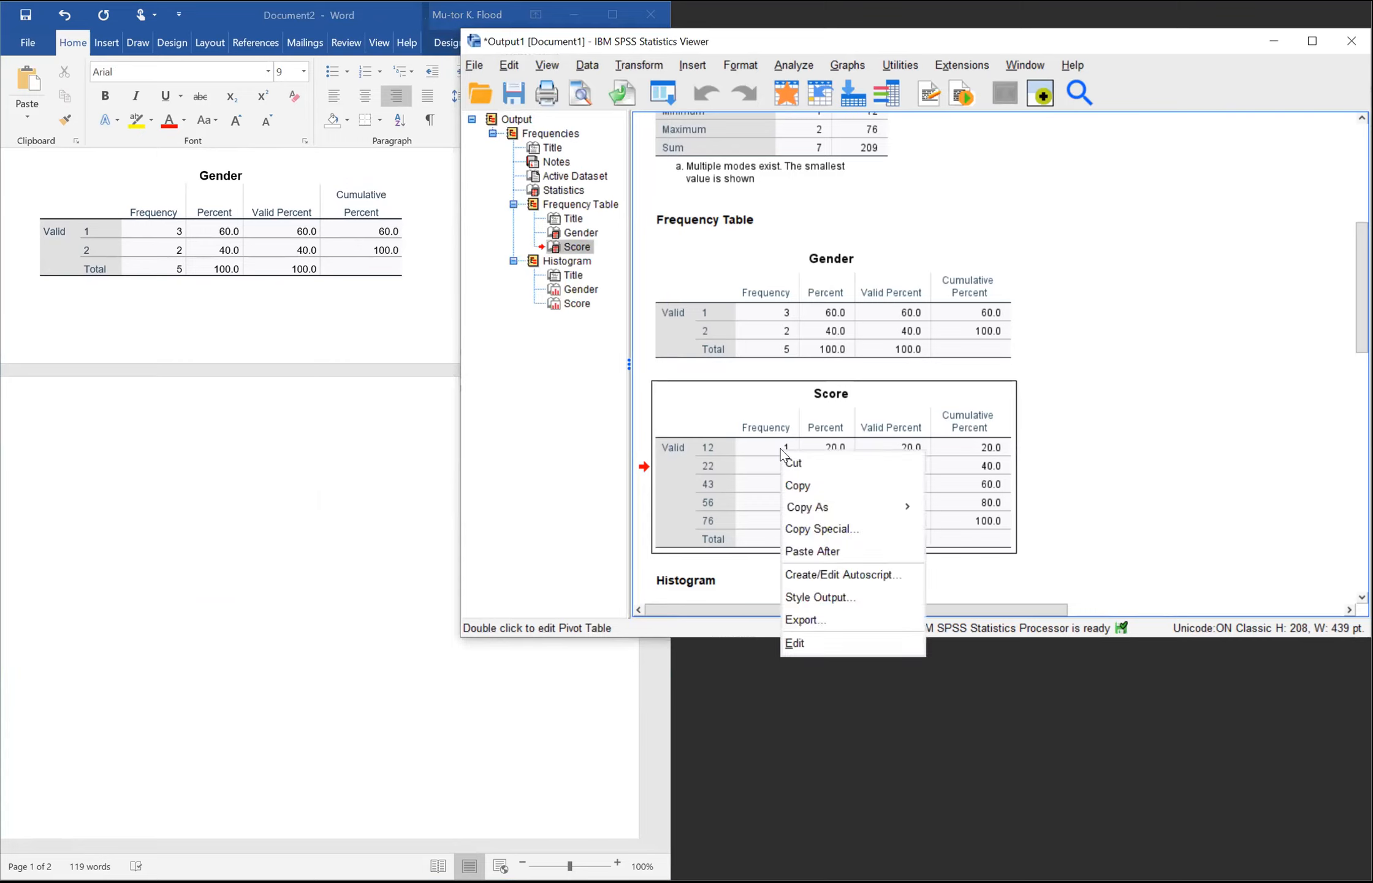
left_click(827, 483)
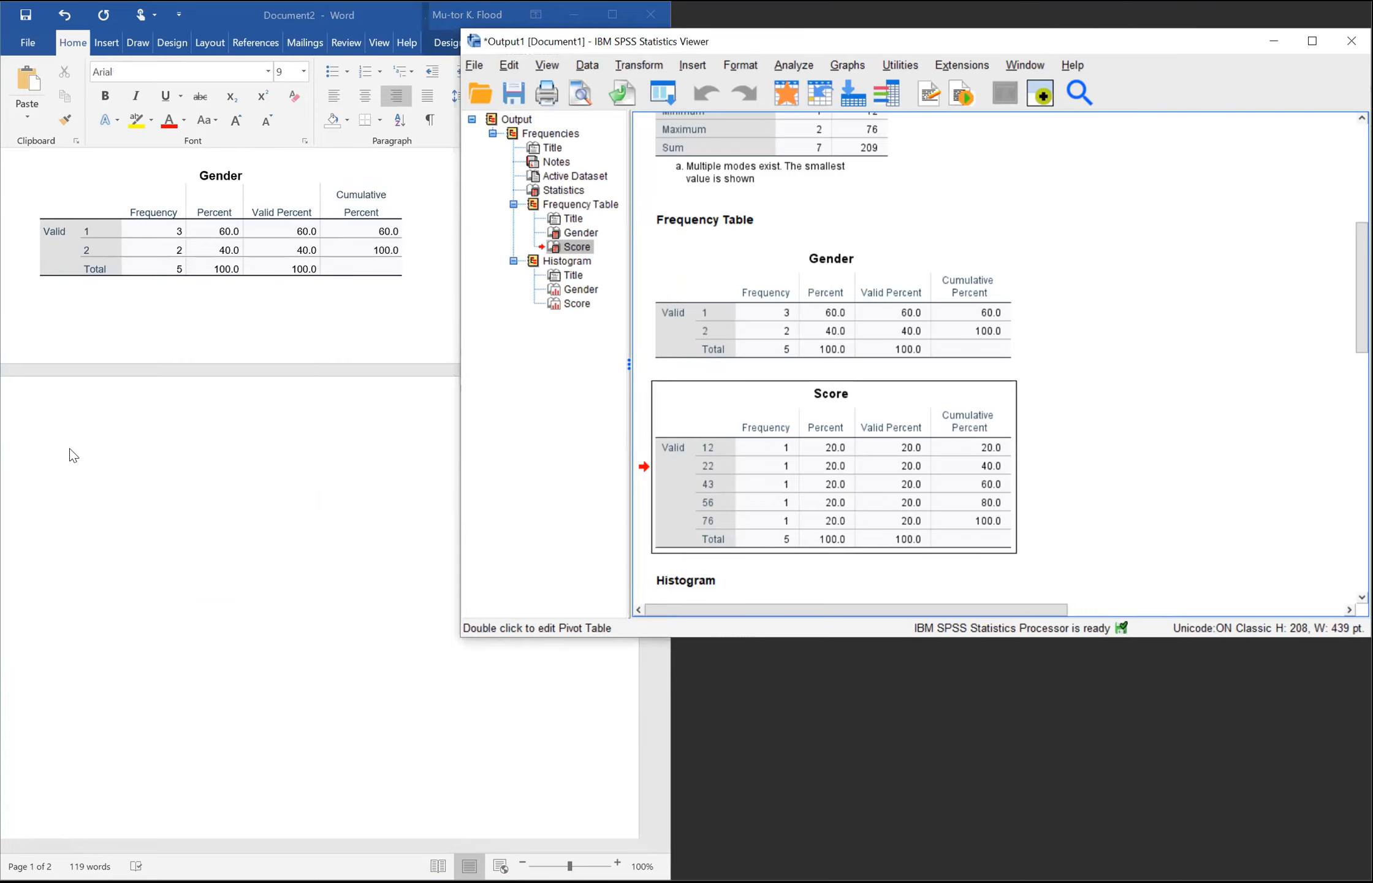
left_click(37, 449)
left_click(49, 482)
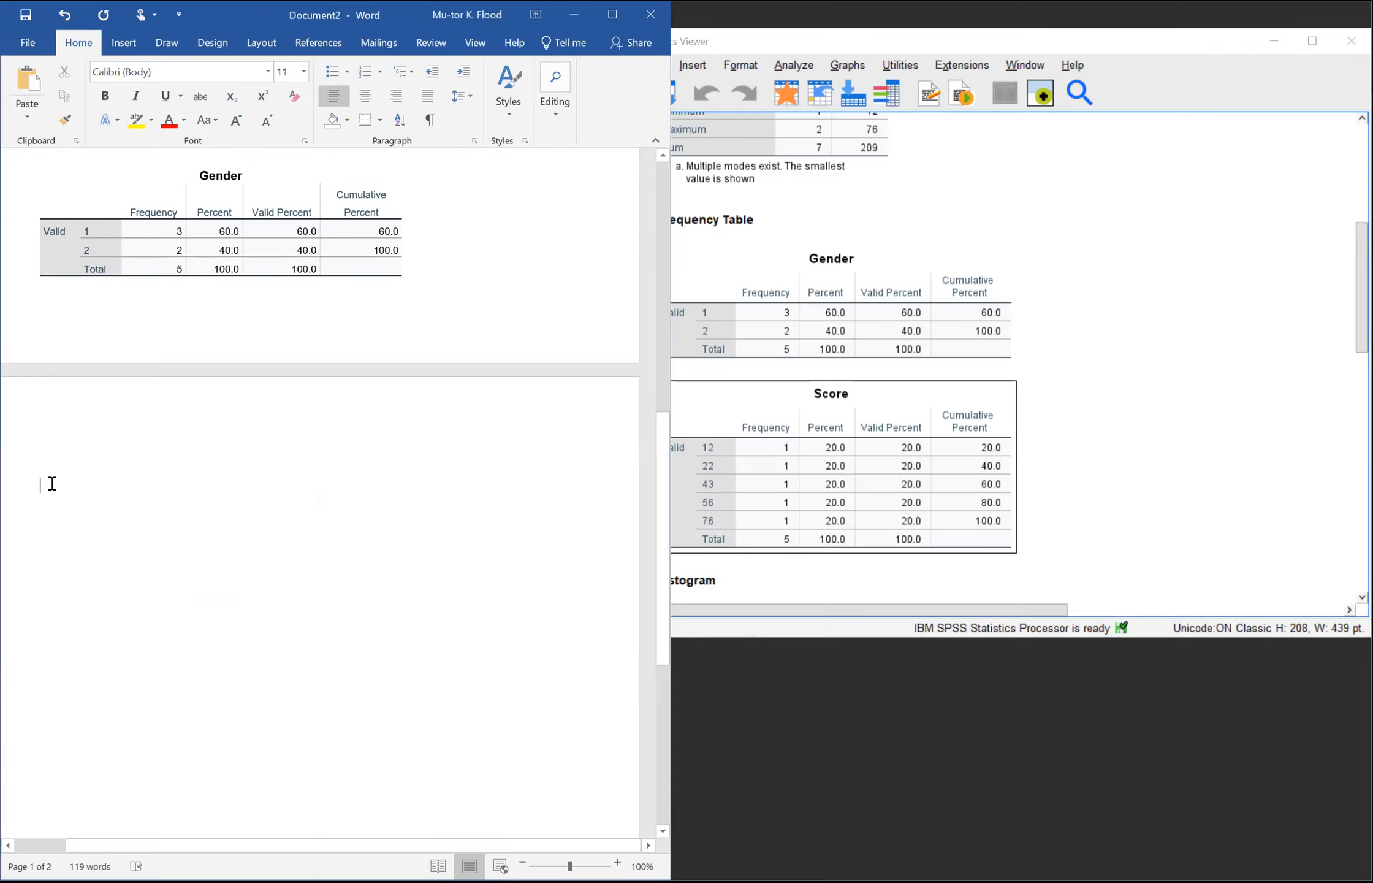
right_click(47, 494)
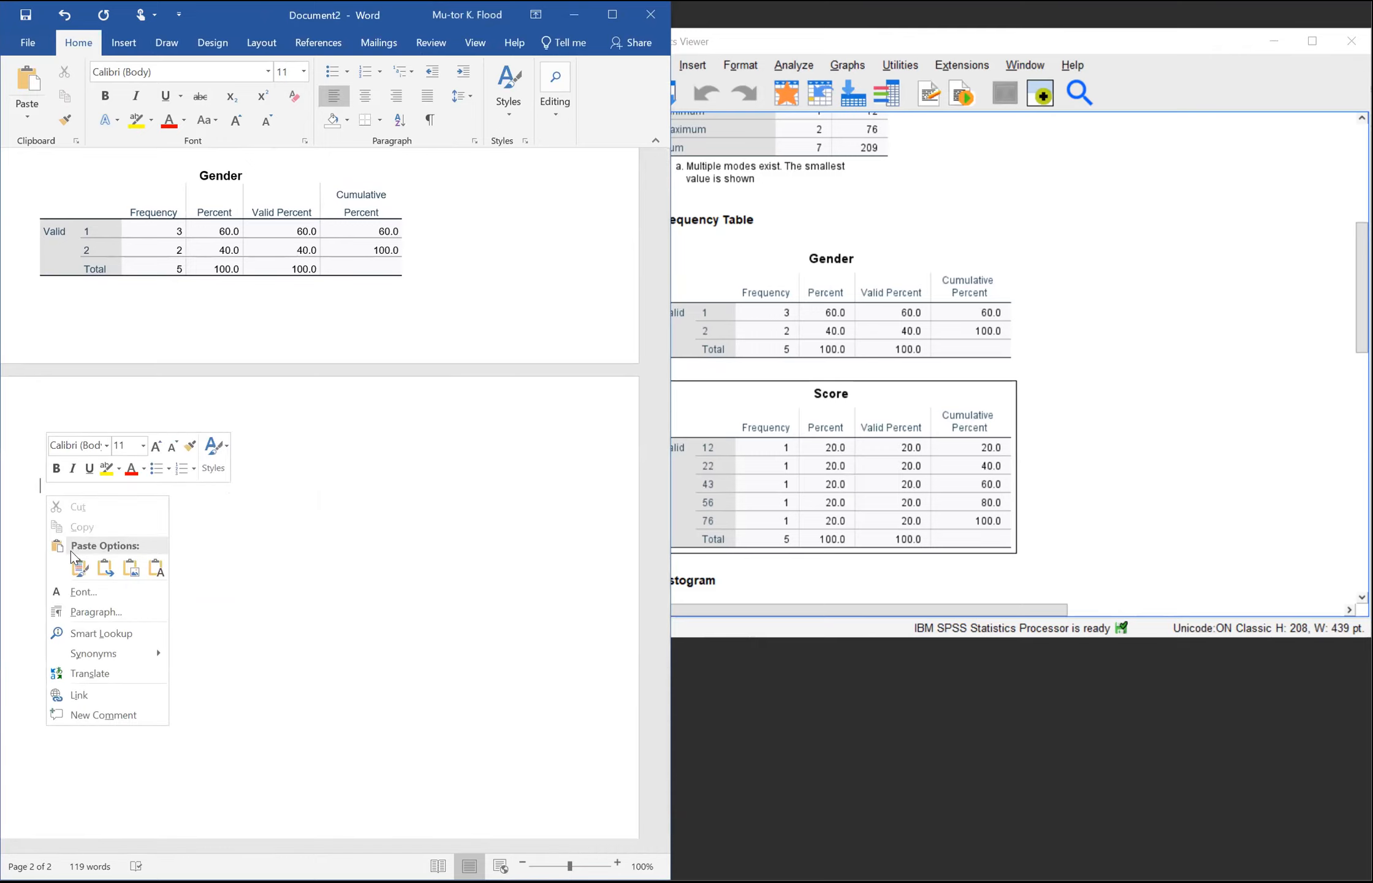
left_click(75, 564)
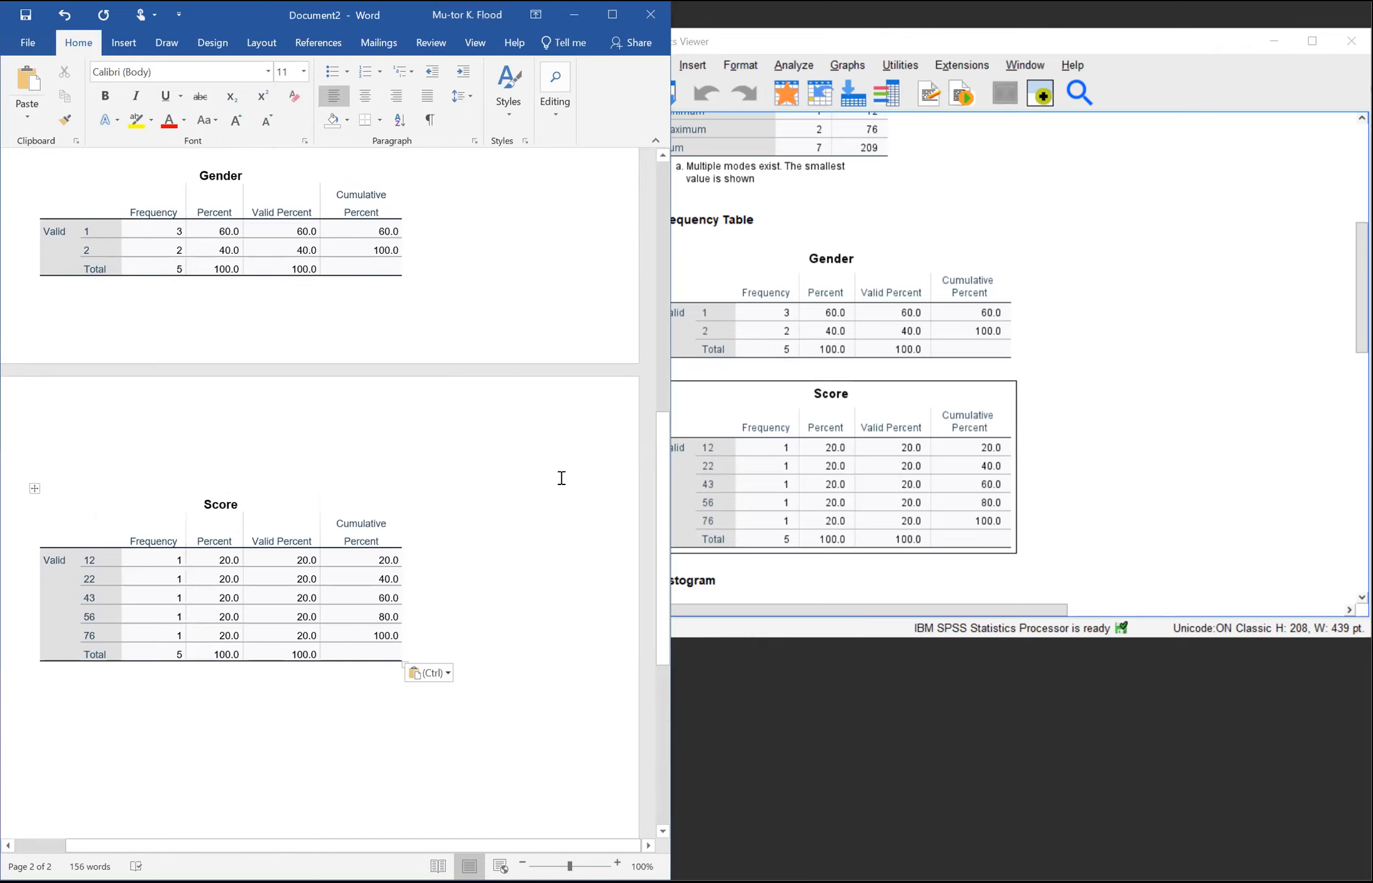
Step: Copy the Score histogram from the SPSS output and paste it below the Score frequency table in Word
left_click_drag(661, 446, 616, 503)
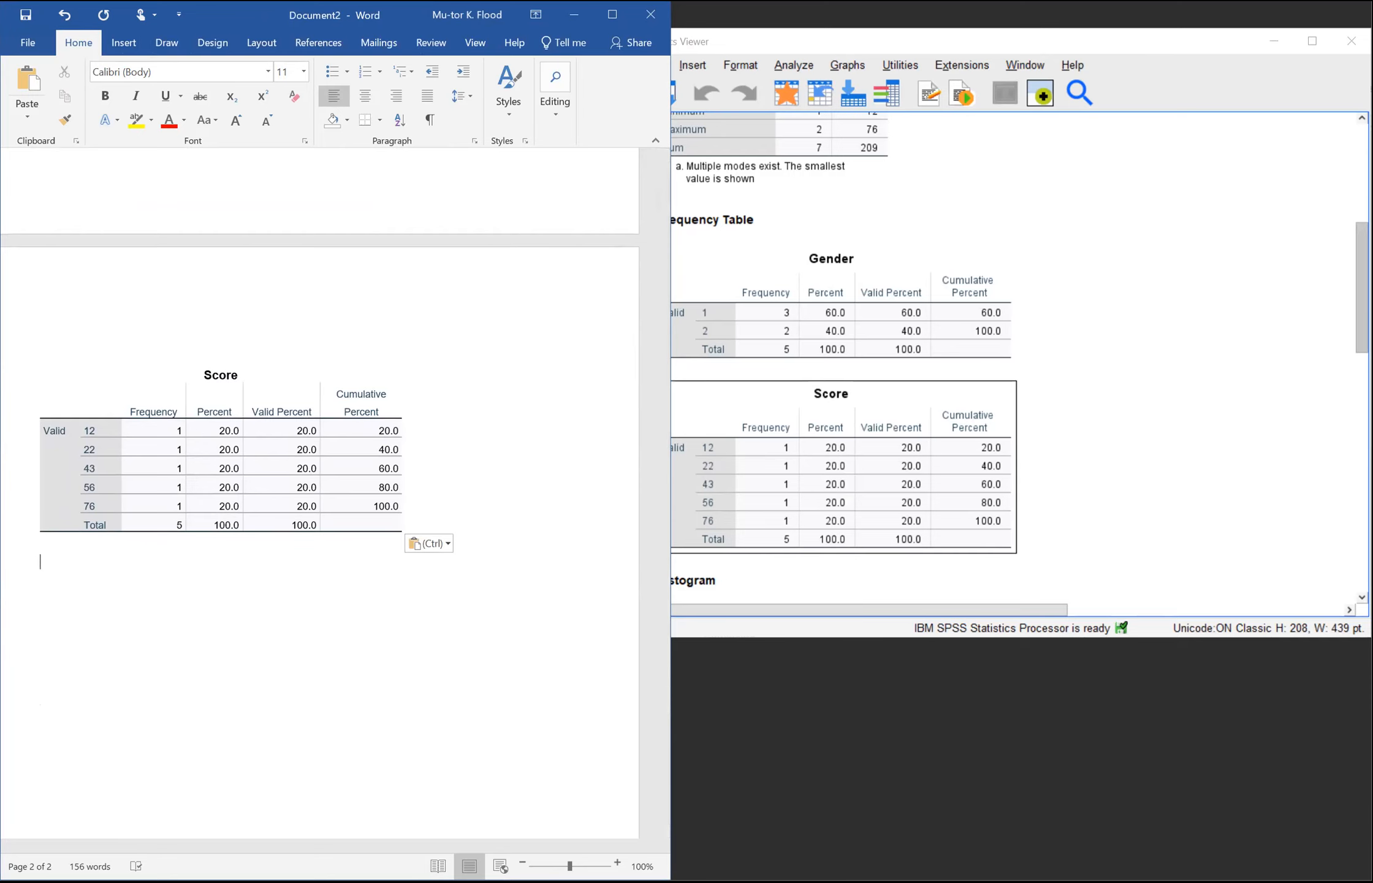
left_click_drag(1361, 251, 1335, 477)
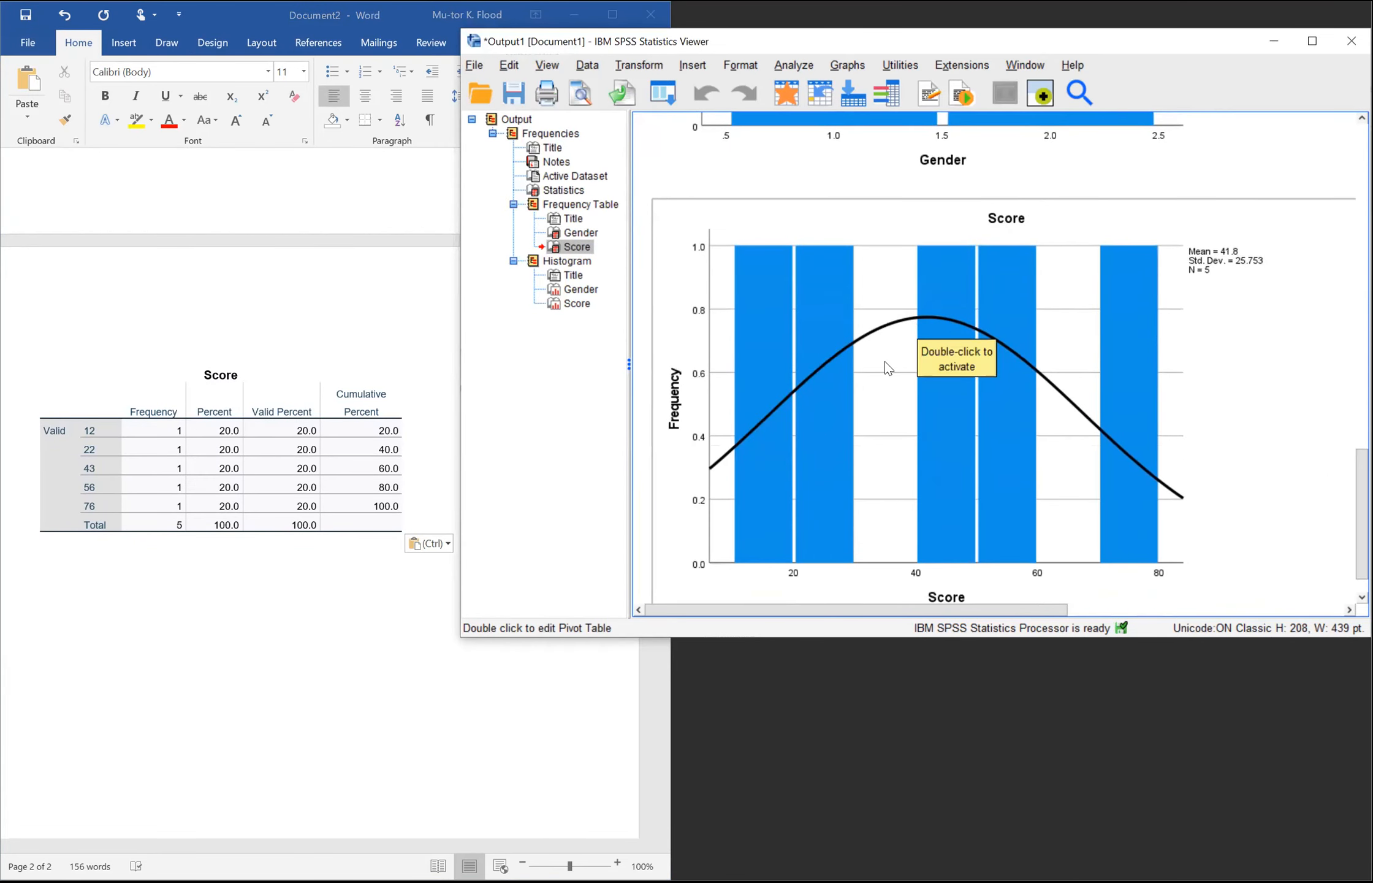
left_click(919, 328)
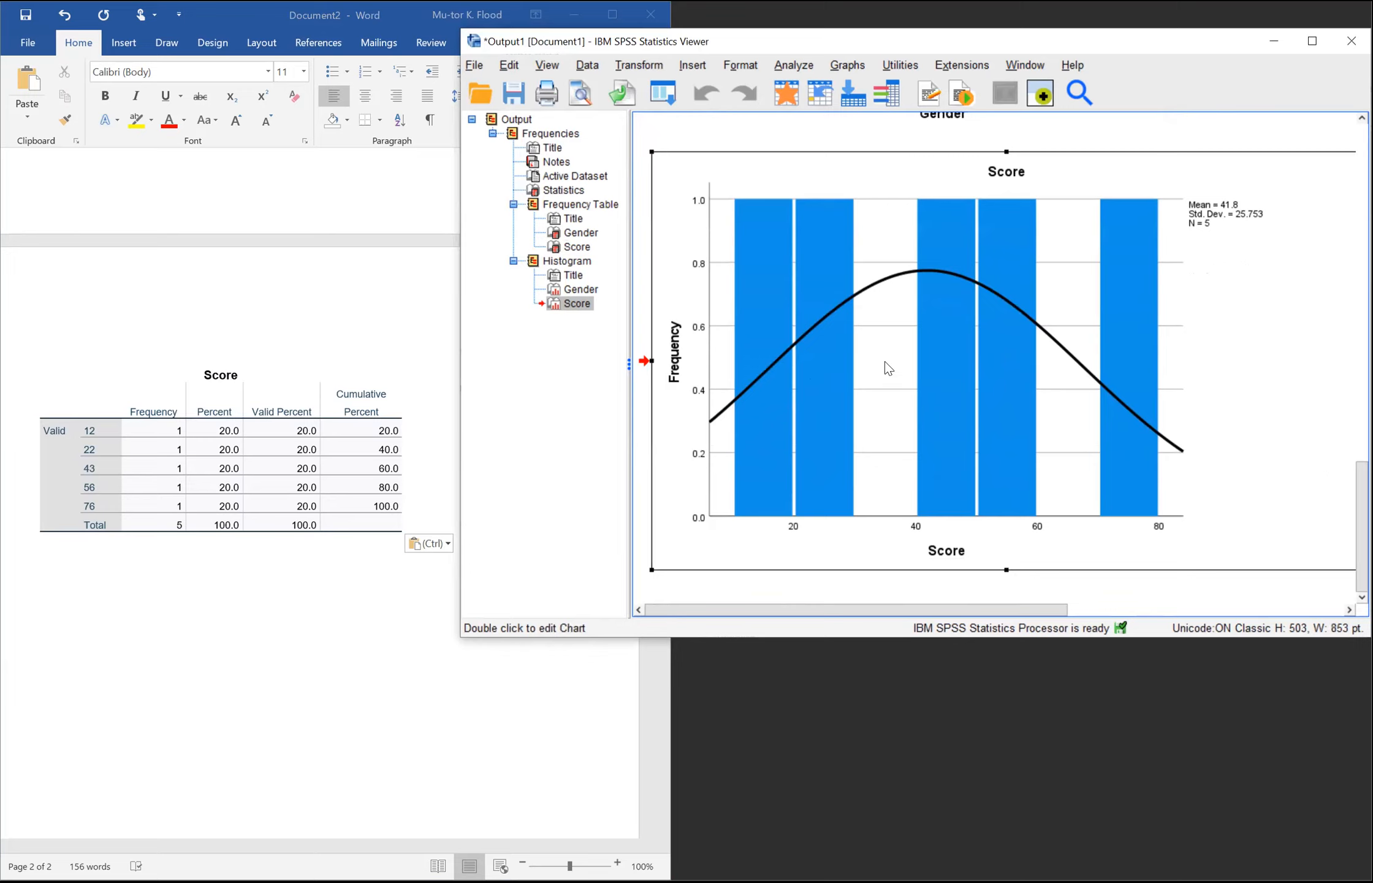
right_click(938, 347)
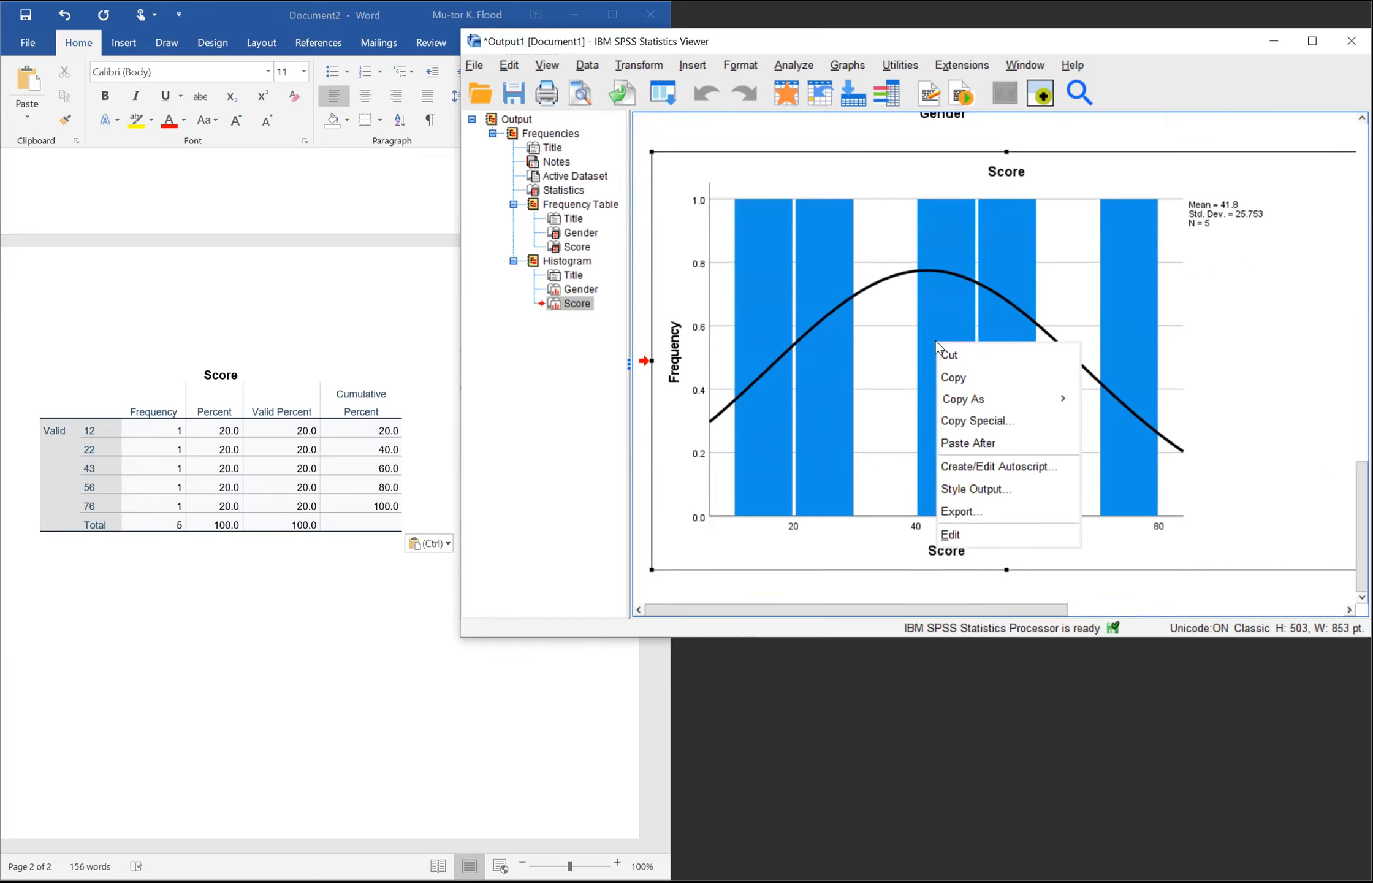
left_click(945, 372)
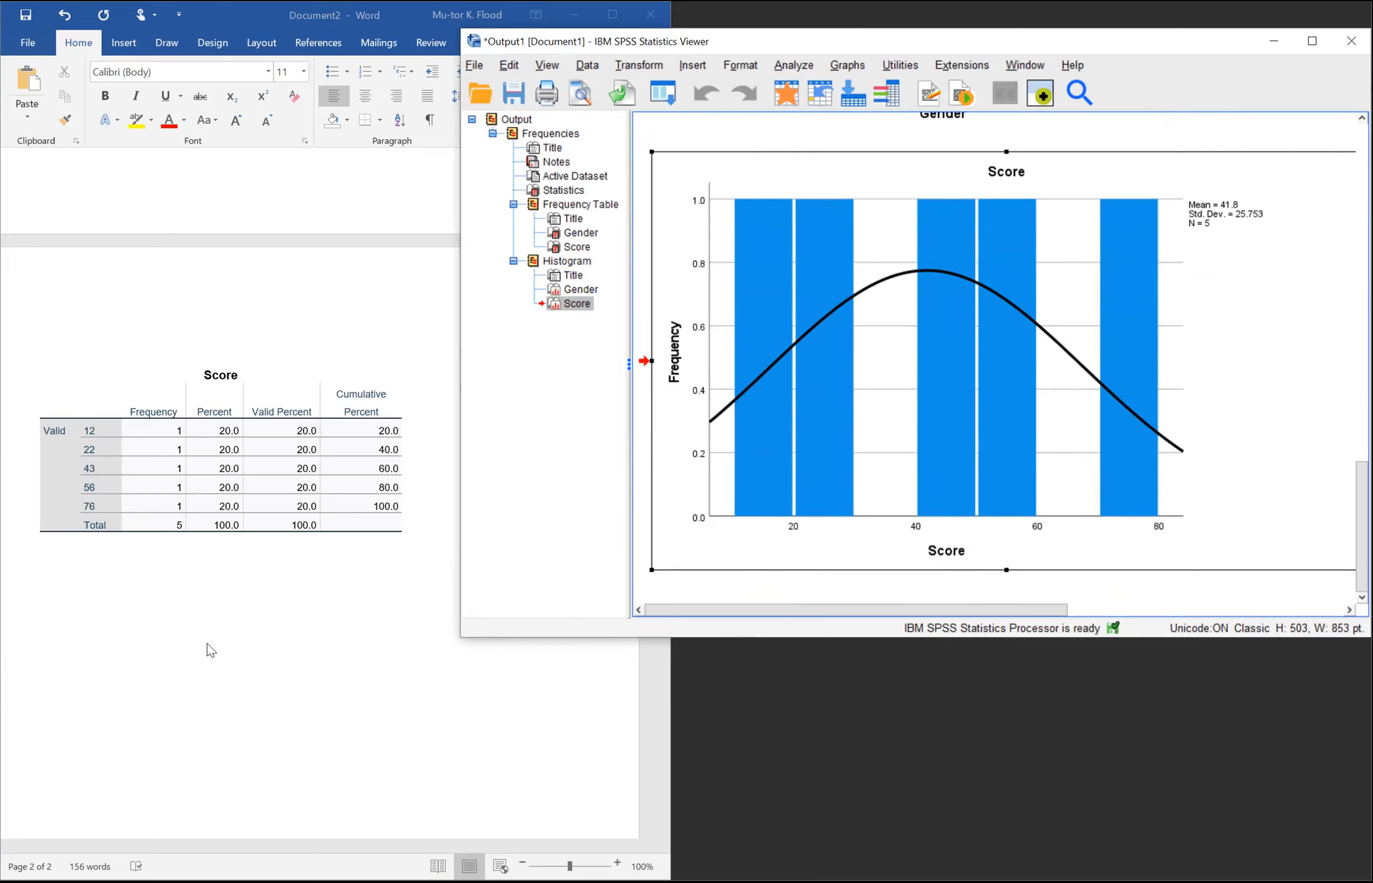
left_click(57, 657)
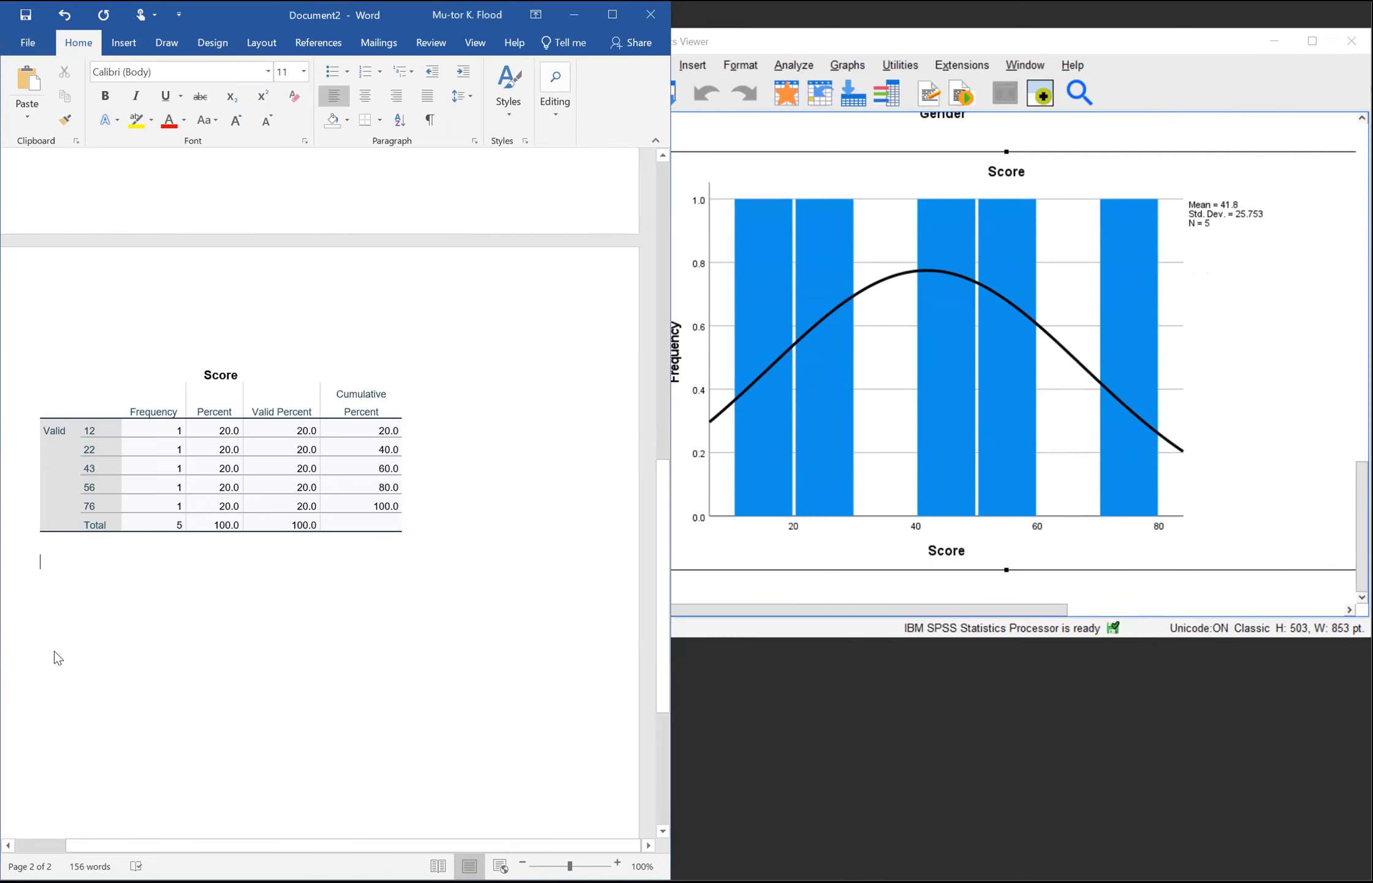
right_click(57, 657)
left_click(88, 724)
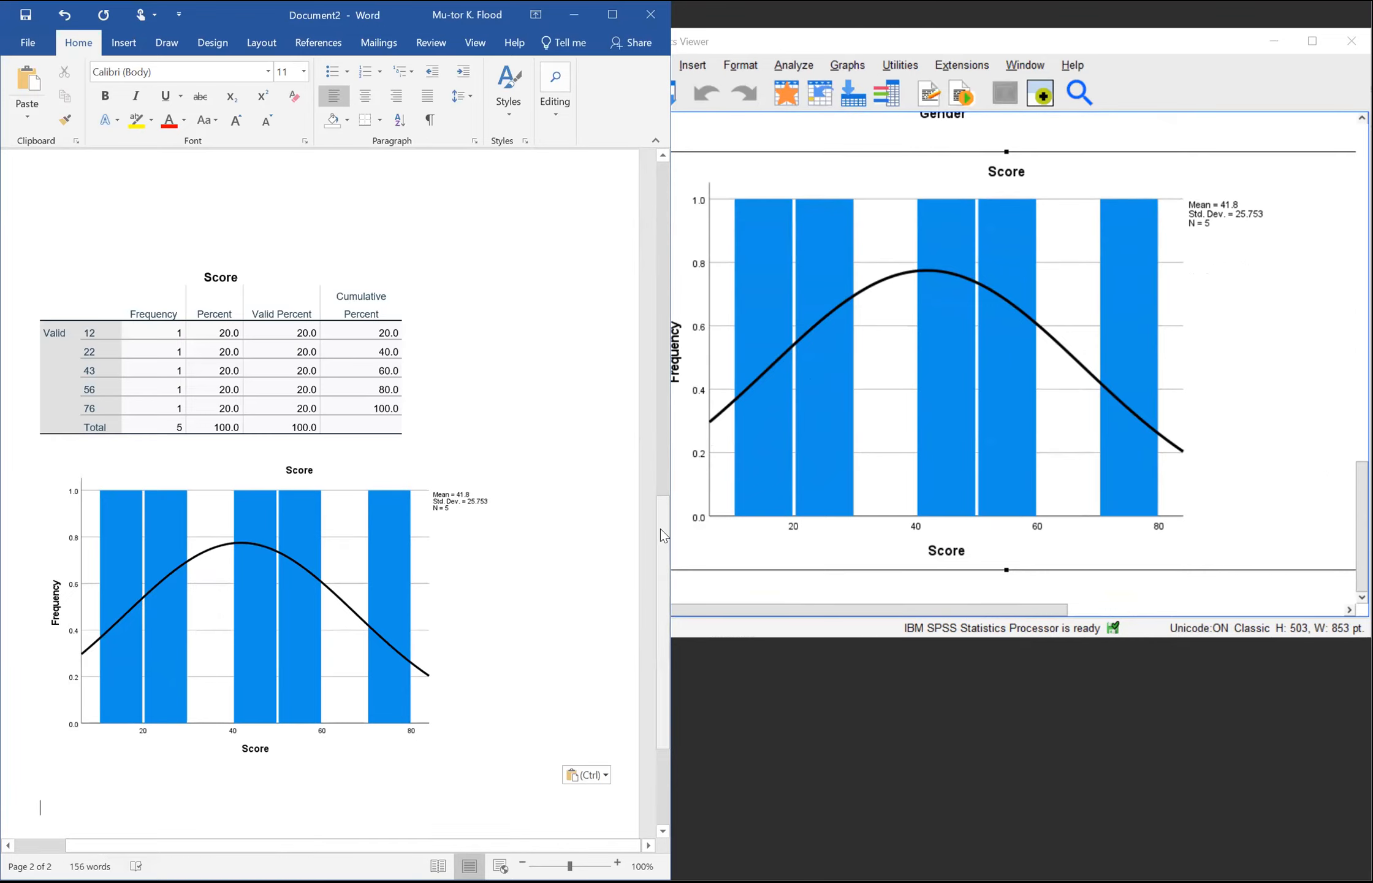
Step: Maximize the Word window and return to the Statistics table at the start of the document
scroll(650, 589, "down", 3)
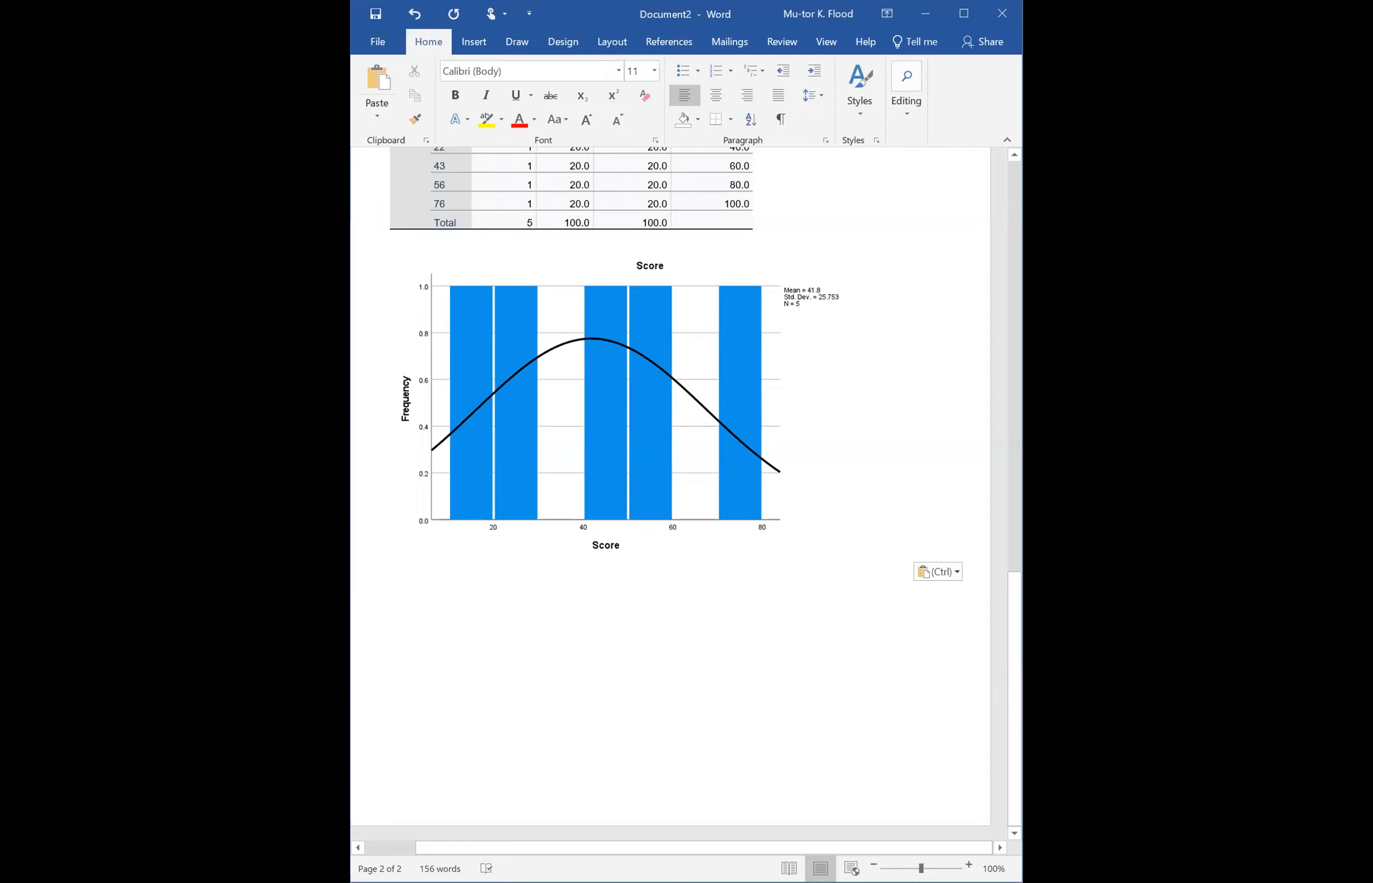
left_click(964, 18)
left_click_drag(1346, 603, 1346, 166)
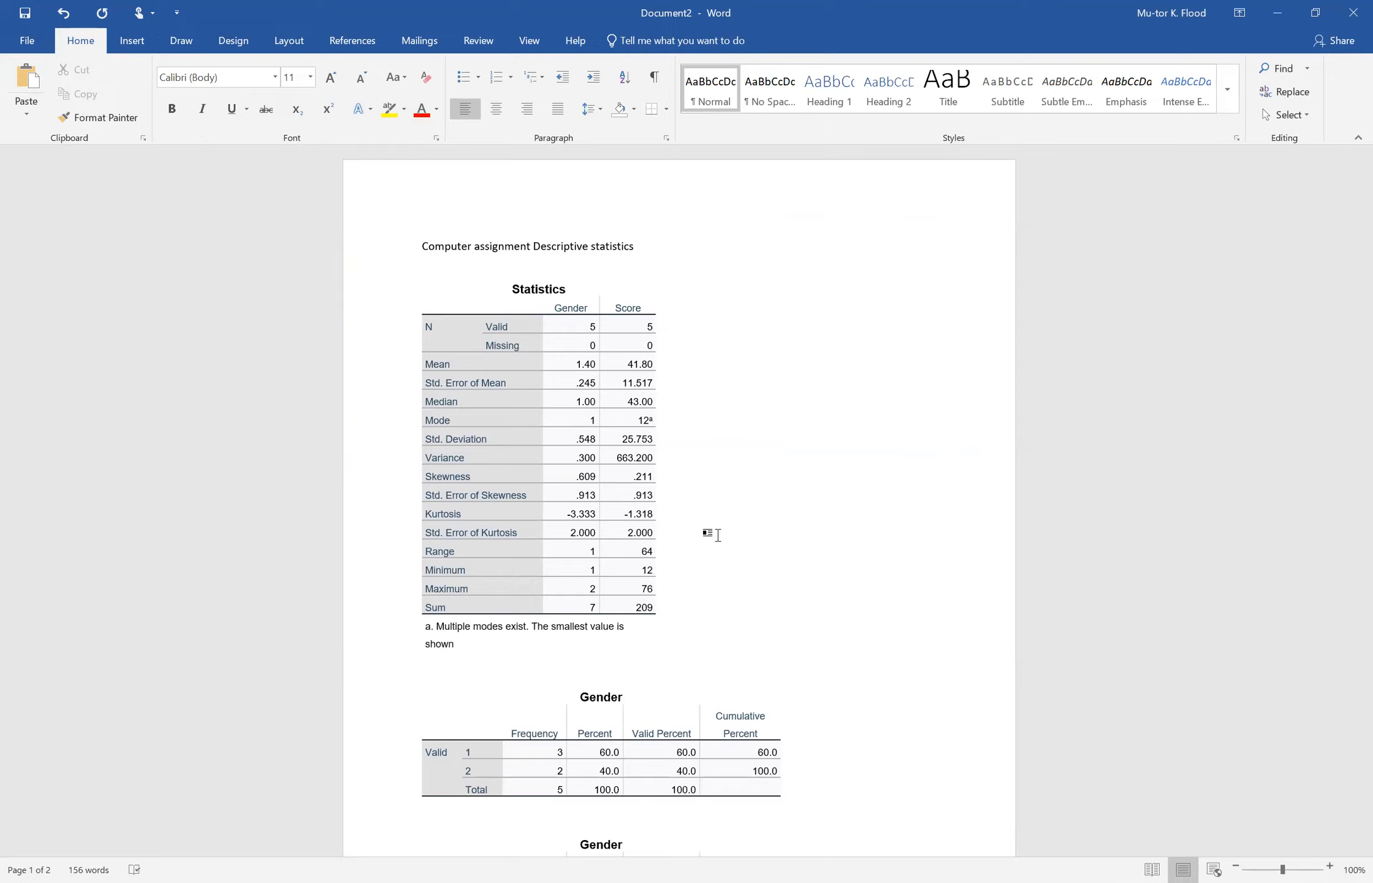
Step: Ink an arrow to the Statistics table's Score column, circle its standard deviation, variance and standard error of mean, and mark their row labels
mouse_move(632, 260)
left_mouse_down()
mouse_move(635, 295)
mouse_move(652, 284)
left_mouse_up()
mouse_move(619, 433)
left_mouse_down()
mouse_move(664, 436)
mouse_move(624, 451)
mouse_move(521, 435)
left_mouse_up()
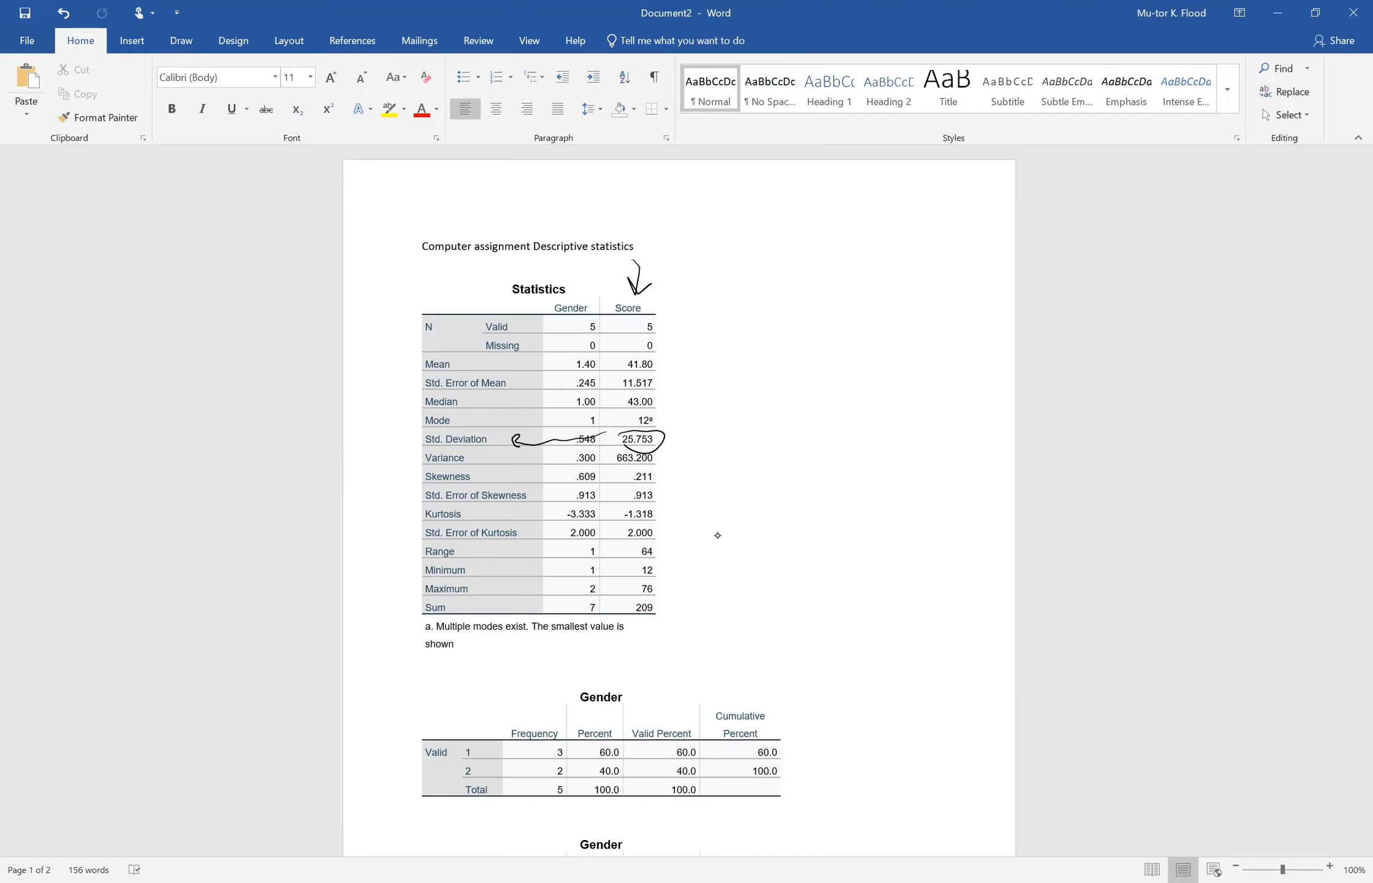
left_click_drag(411, 445, 422, 467)
mouse_move(613, 452)
left_mouse_down()
mouse_move(664, 459)
mouse_move(610, 467)
mouse_move(625, 451)
left_mouse_up()
left_click_drag(381, 384, 407, 392)
mouse_move(615, 369)
left_mouse_down()
mouse_move(641, 368)
mouse_move(658, 389)
mouse_move(625, 368)
left_mouse_up()
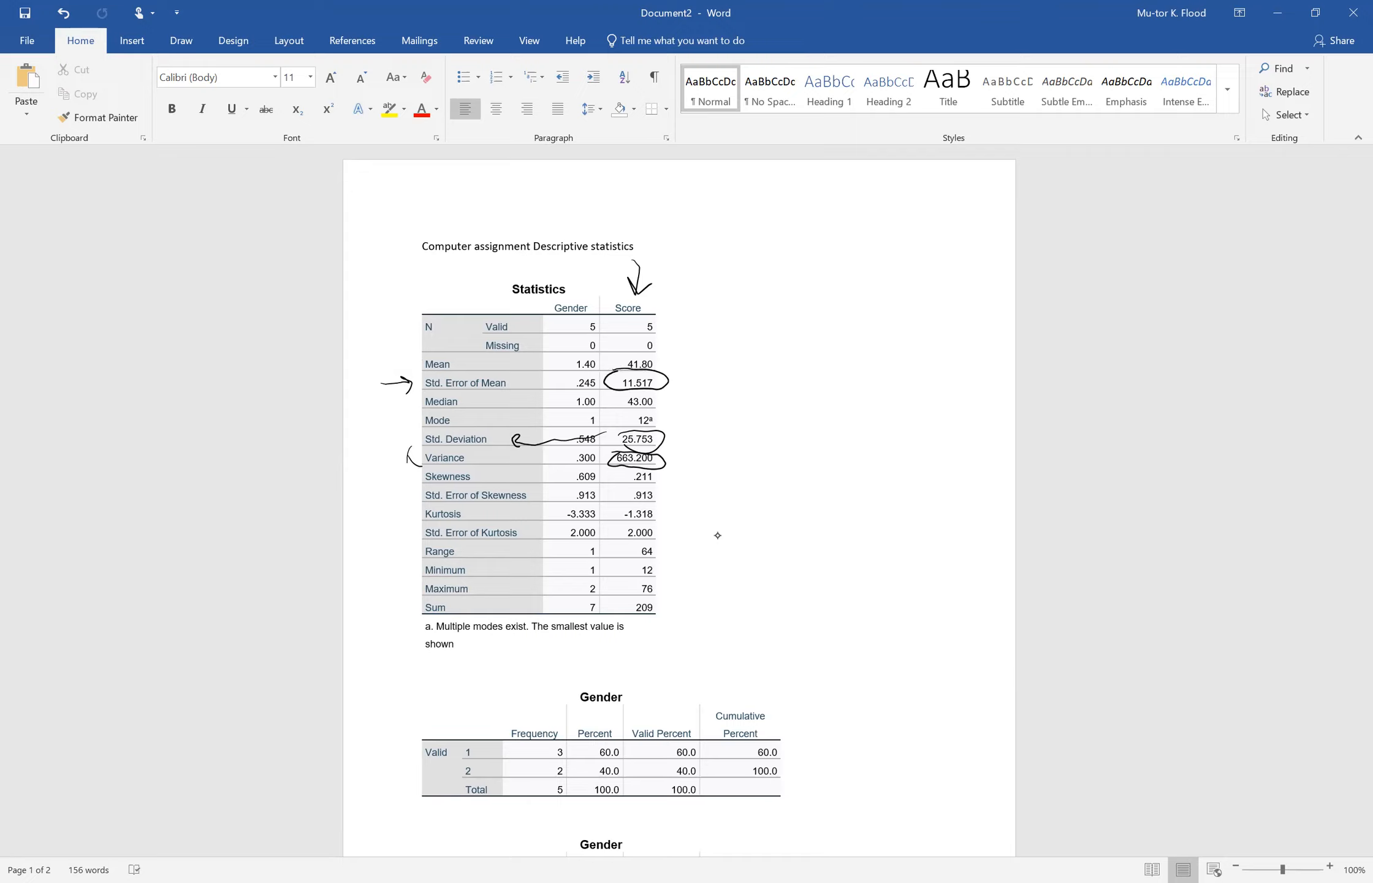